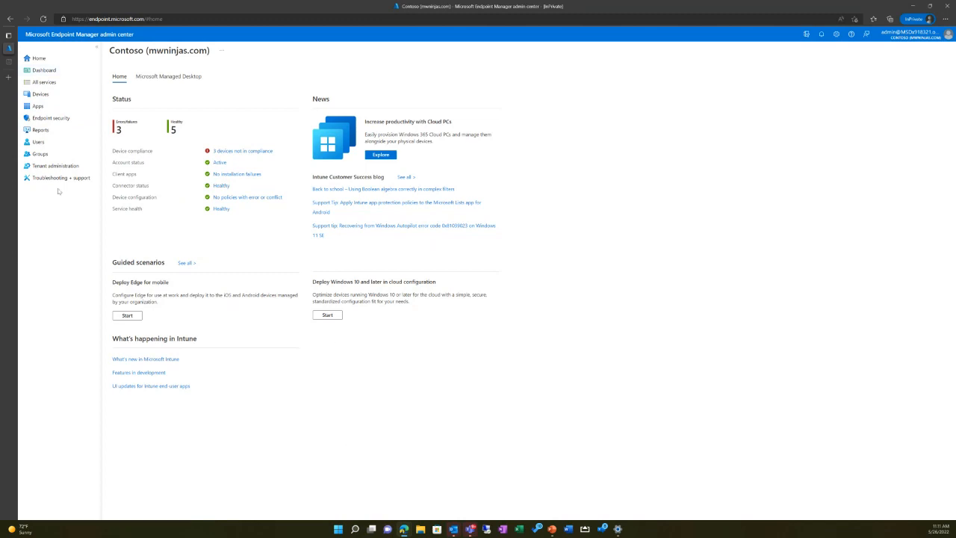
Step: Load the admin center at endpoint.microsoft.com
left_click(125, 20)
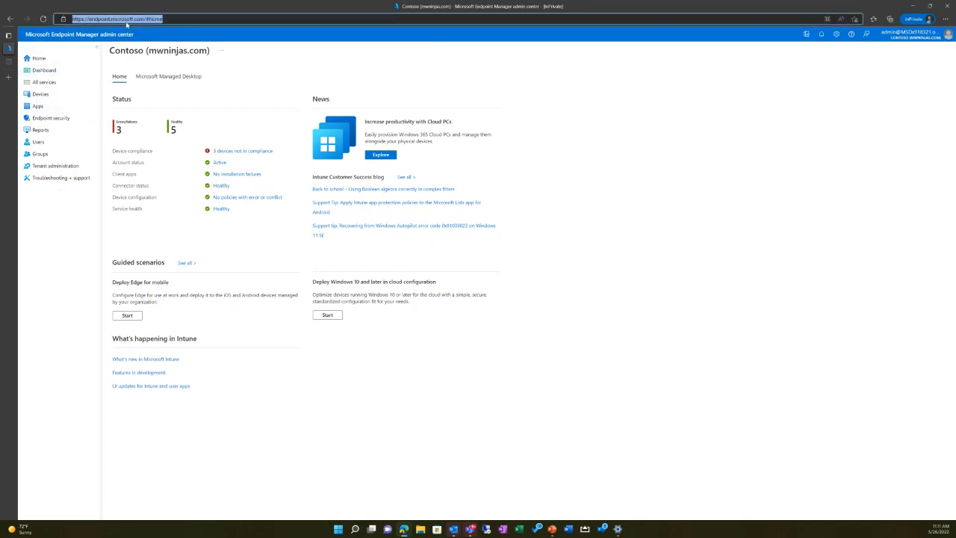
type("e")
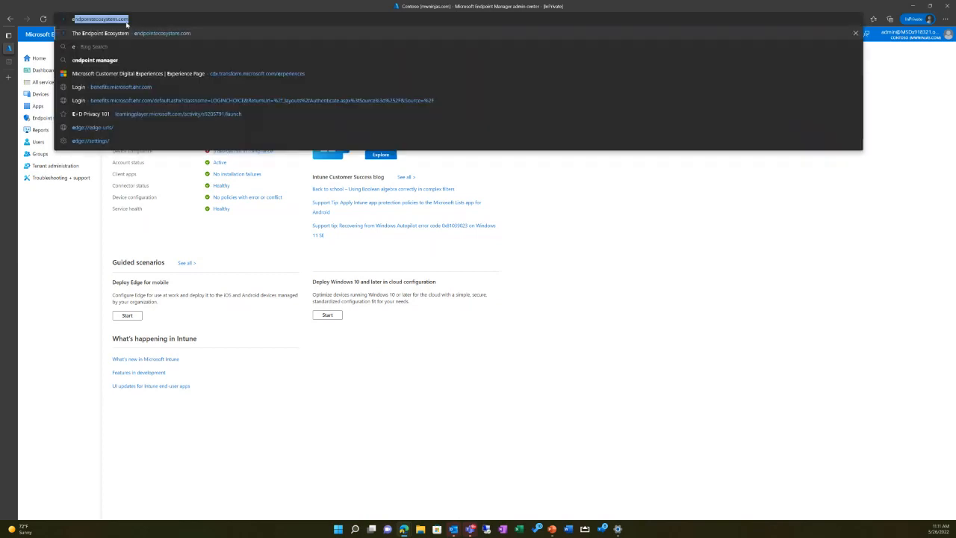
type("ndp")
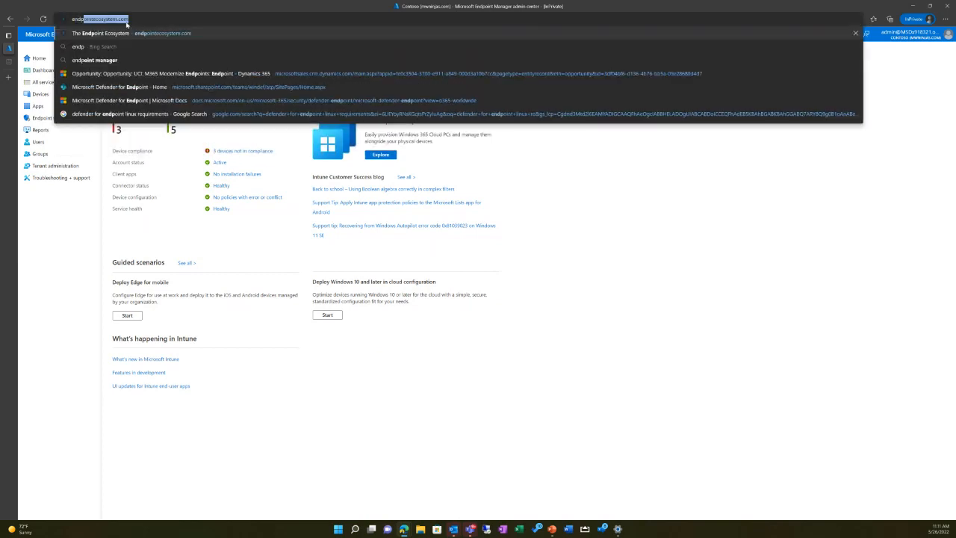
type("oint.microsoft.com")
key("Return")
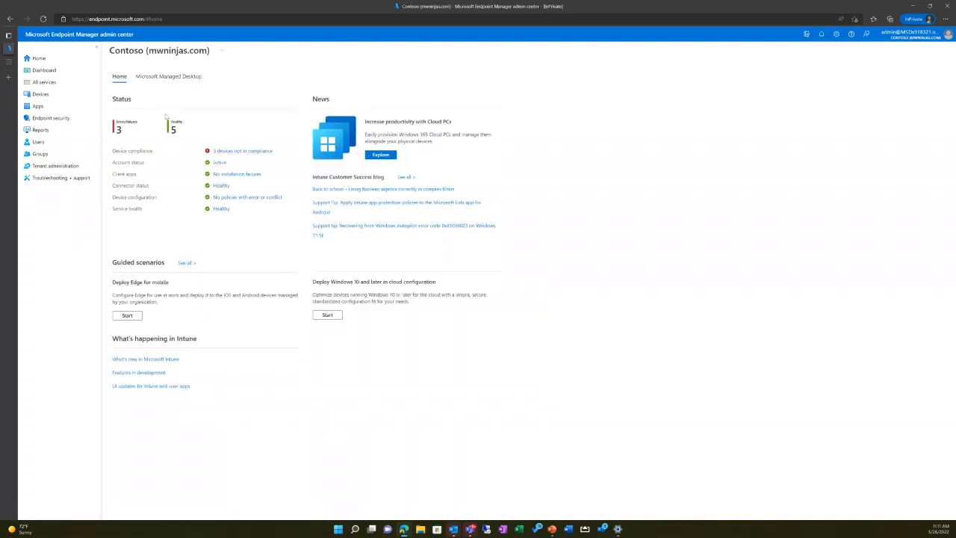
Step: Review the error, healthy and account status entries on the tenant's home page
left_click_drag(131, 130, 114, 121)
left_click_drag(171, 120, 178, 140)
left_click(112, 161)
left_click_drag(113, 162, 231, 163)
left_click(172, 230)
Step: Open the iOS/iPadOS enrollment settings for the tenant's devices
left_click(42, 95)
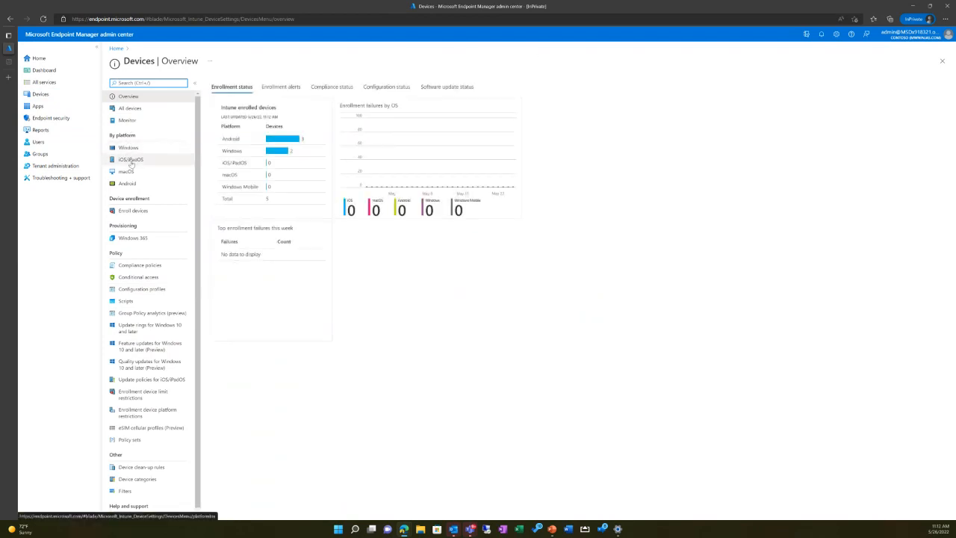
left_click(131, 160)
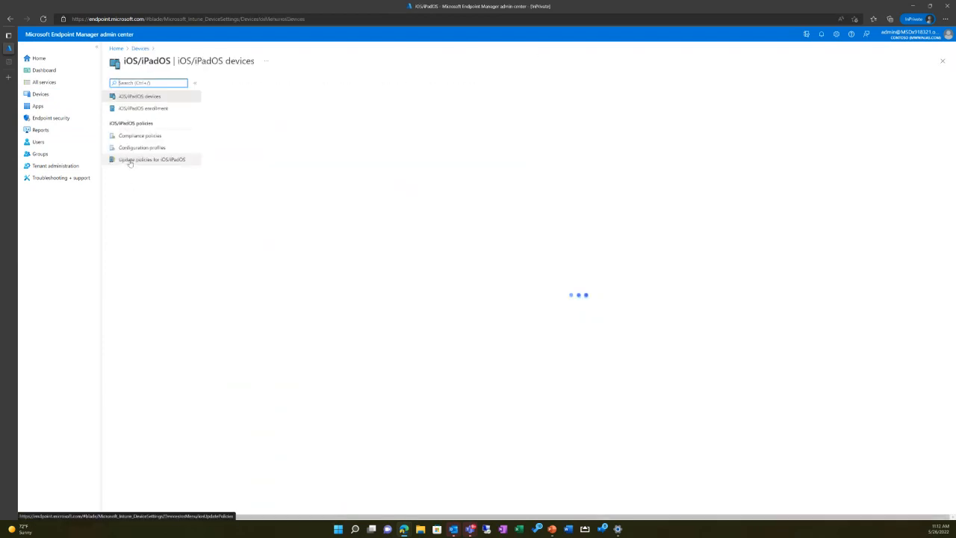
left_click(158, 109)
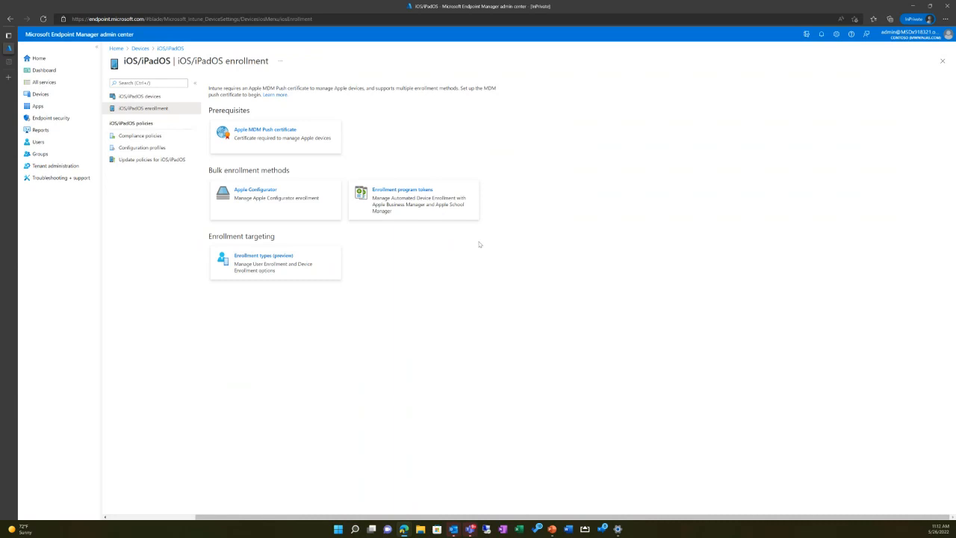
Step: Review the Apple MDM Push certificate's status and setup steps, and close its details
left_click(259, 147)
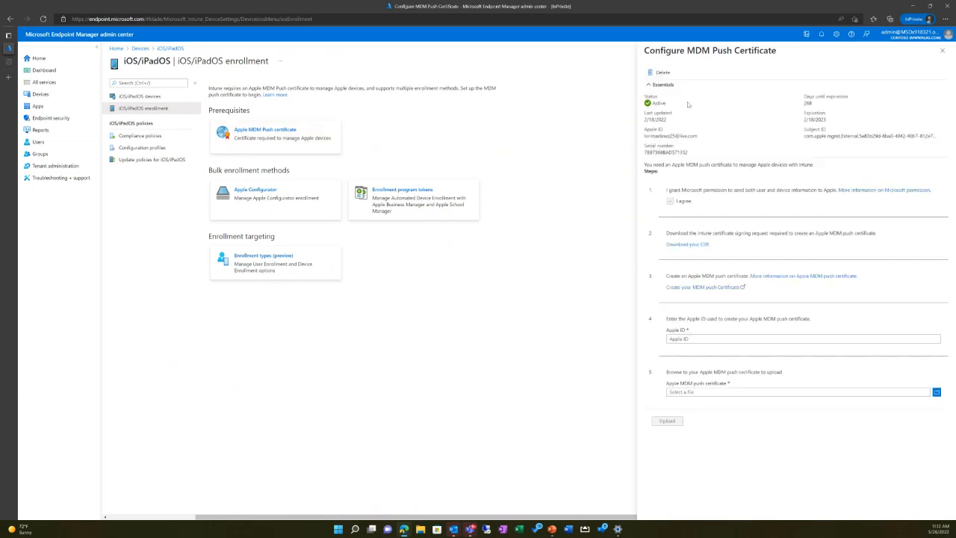
left_click_drag(646, 112, 663, 131)
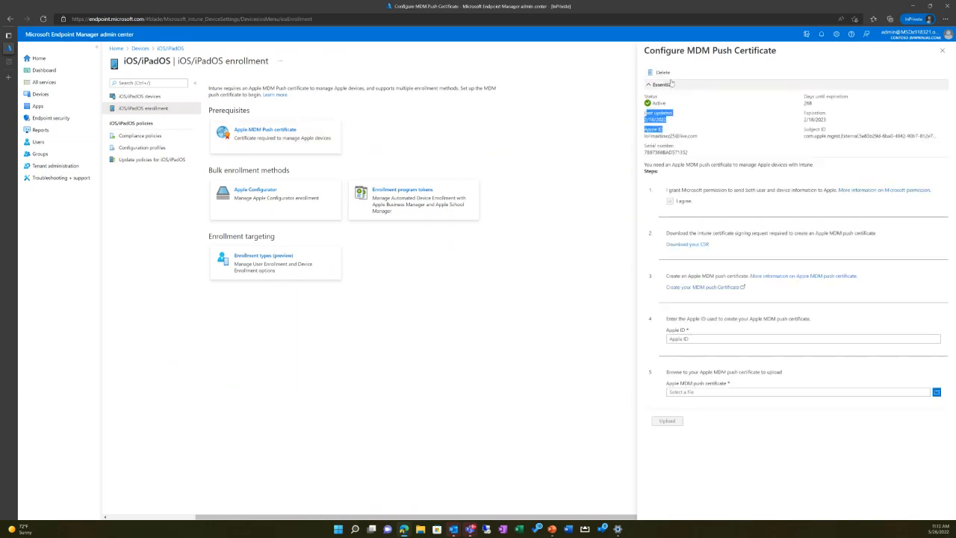
left_click(943, 51)
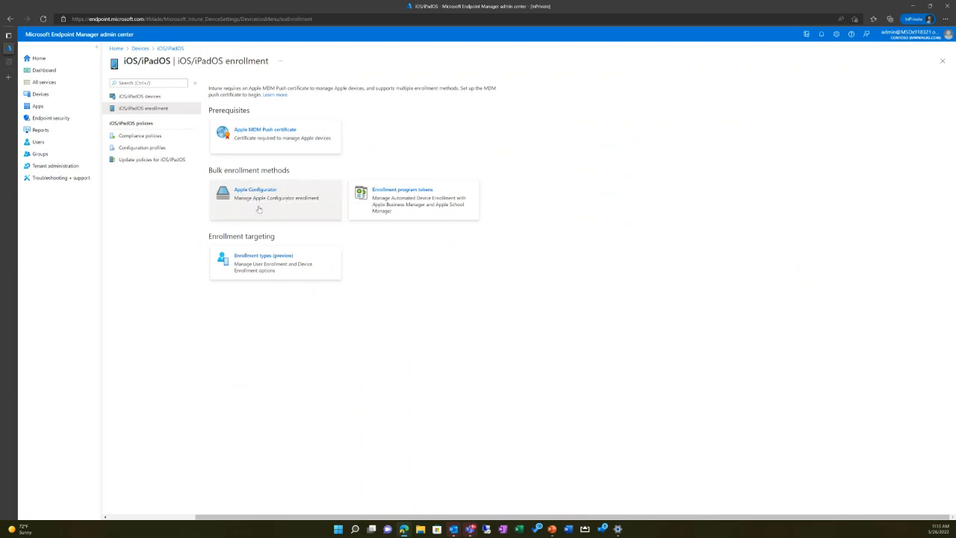
Step: Try adding an enrollment program token with permission granted to send user and device information to Apple, and discard the edits
left_click(418, 216)
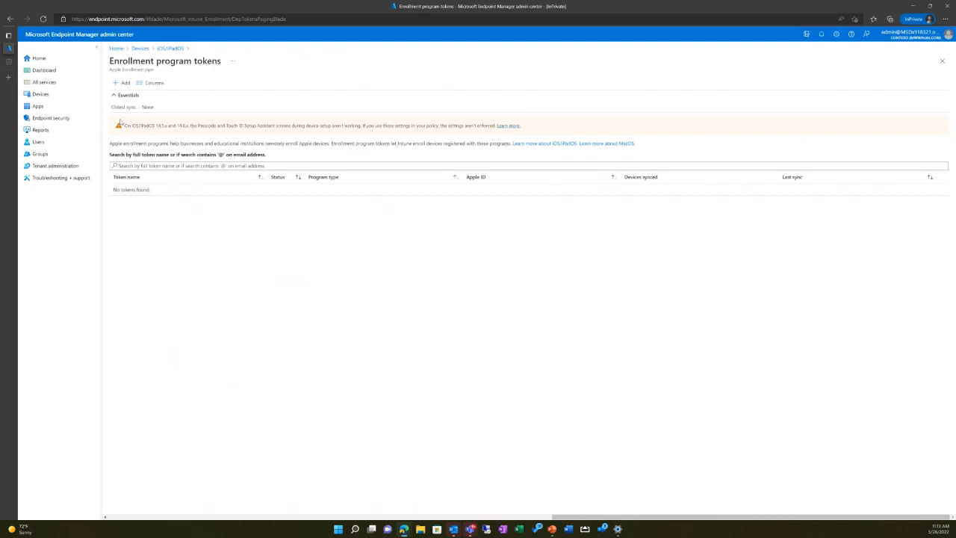
left_click(121, 83)
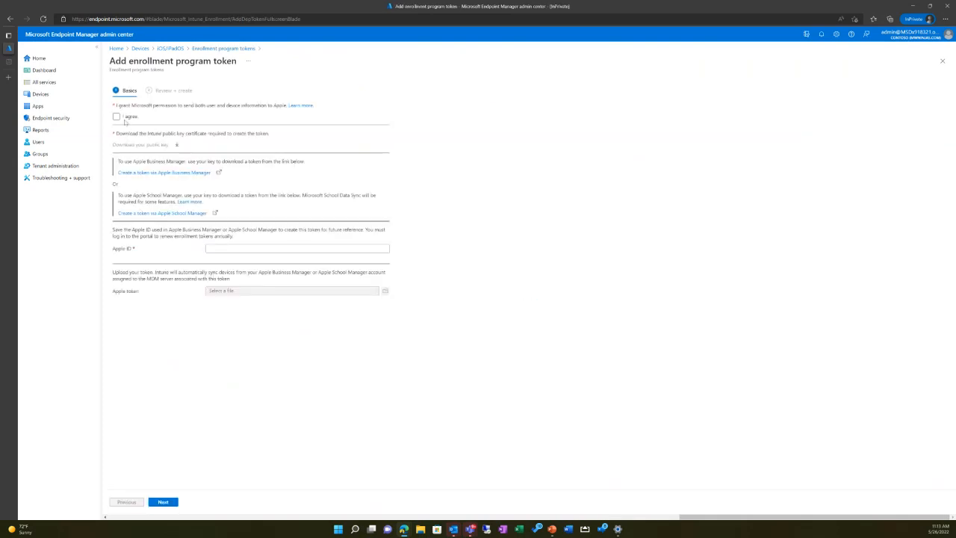
left_click(122, 118)
left_click(224, 48)
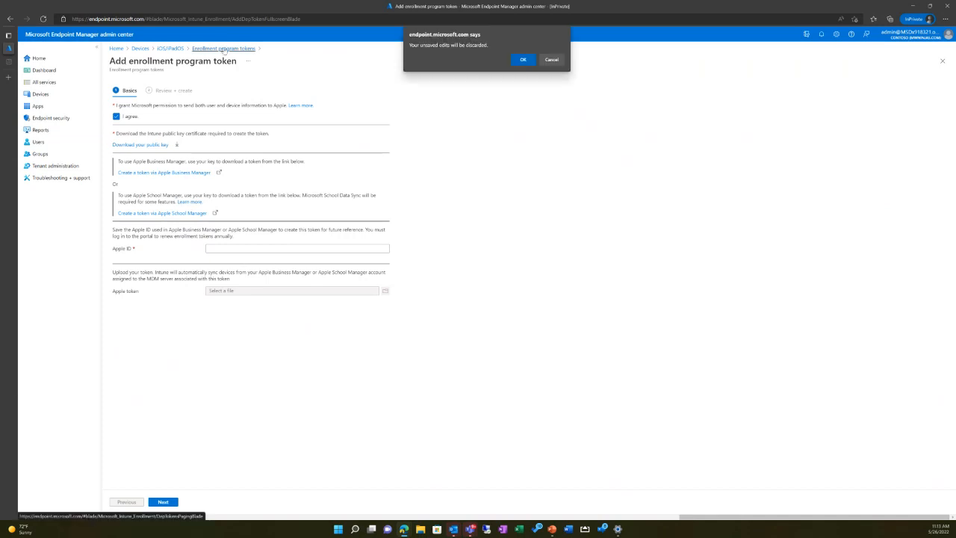
left_click(523, 59)
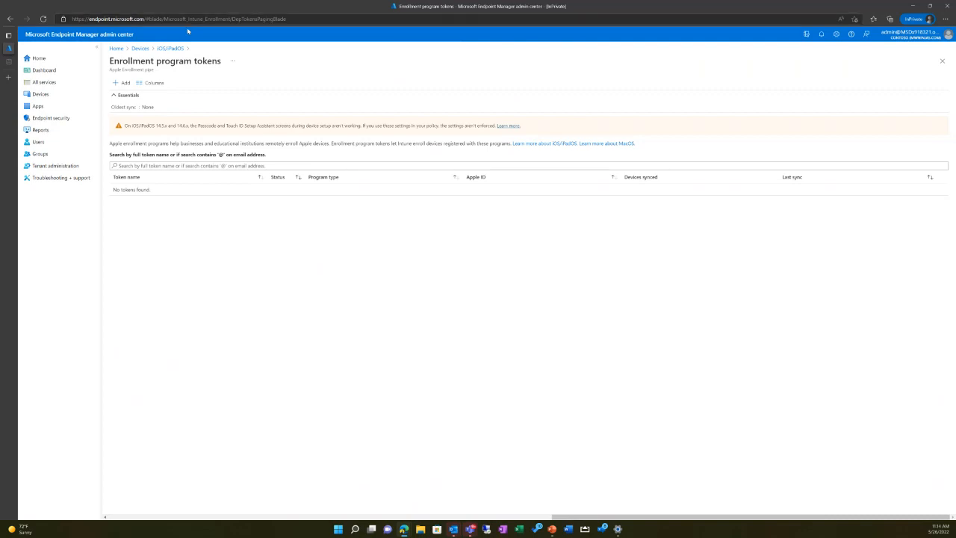
Step: Start creating a new compliance policy for the iOS/iPadOS platform
left_click(163, 48)
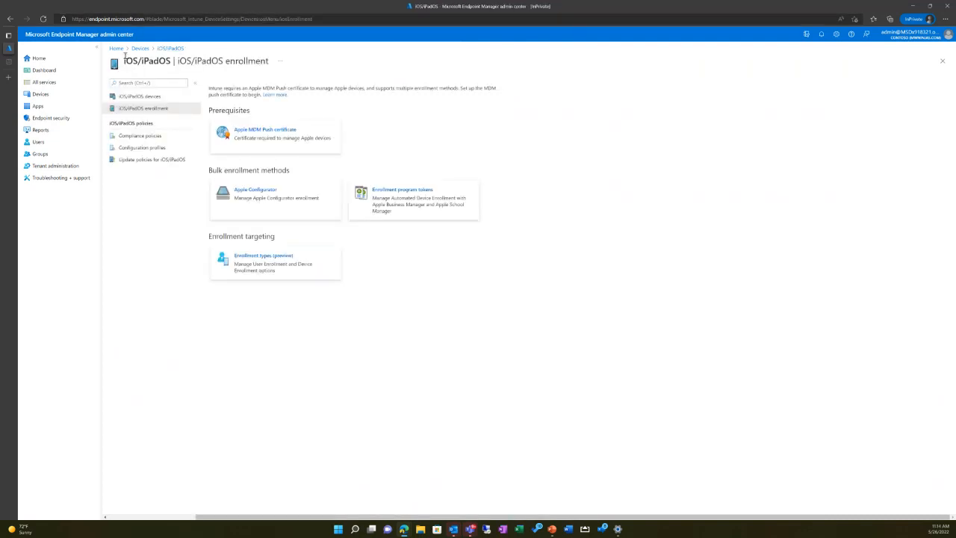
left_click(146, 139)
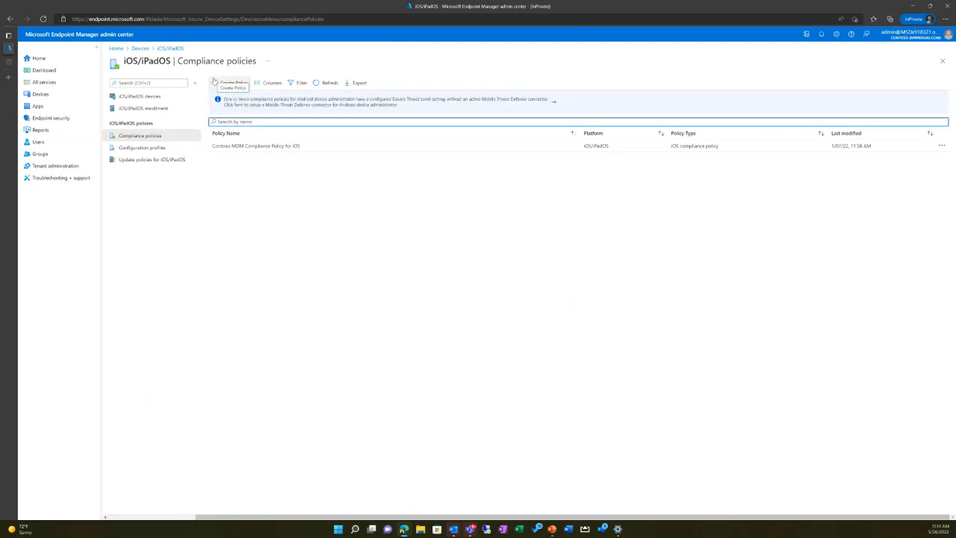
left_click(230, 83)
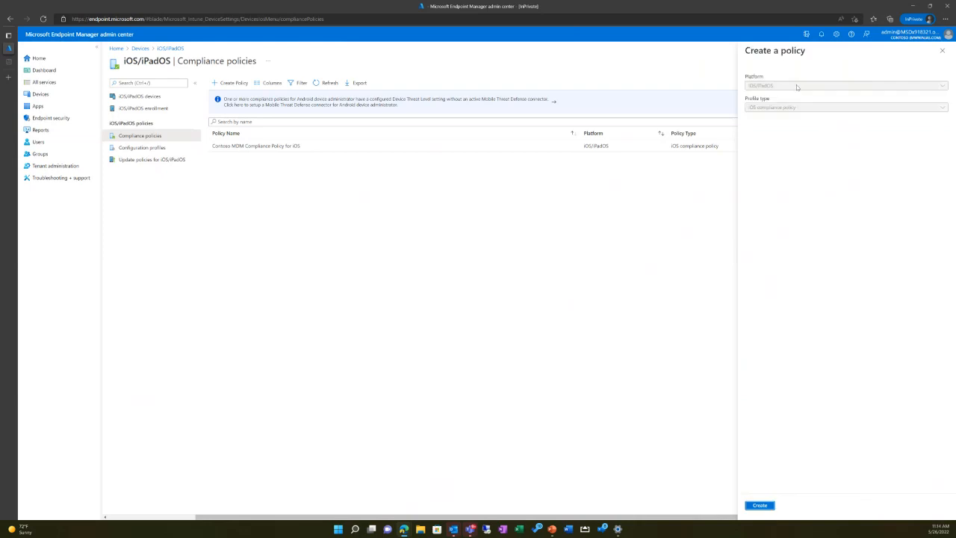
left_click(761, 505)
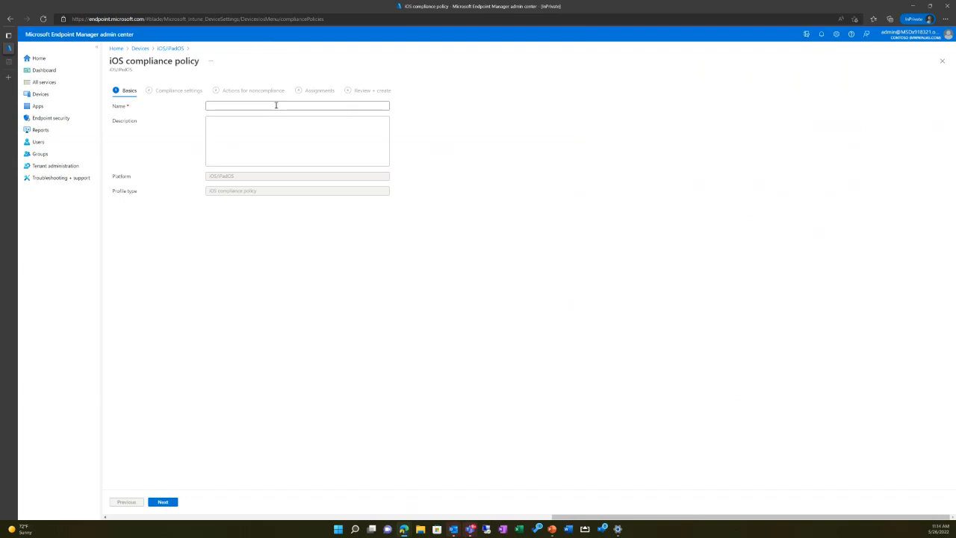
Step: Name the compliance policy "Demo - Policy - iOS", describe it as "Demo", and proceed to the compliance settings
left_click(276, 105)
left_click(349, 116)
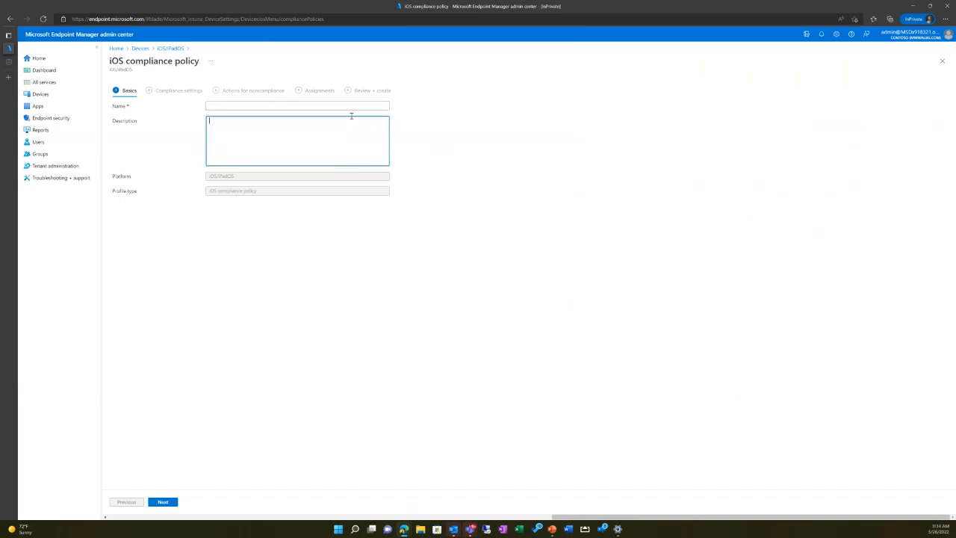
left_click(336, 106)
type("Demo")
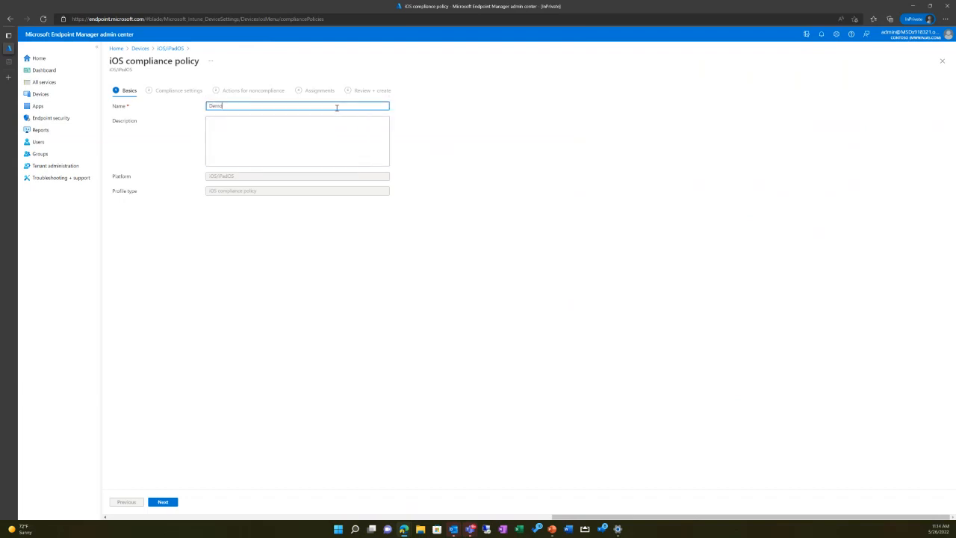
key("Tab")
left_click(342, 106)
type("- Policy")
key("Tab")
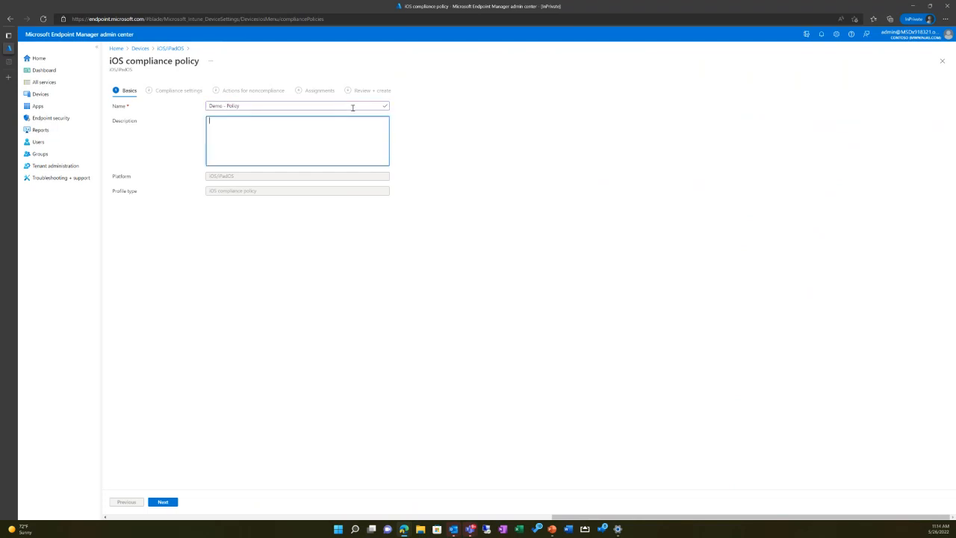
left_click(353, 107)
type("-0")
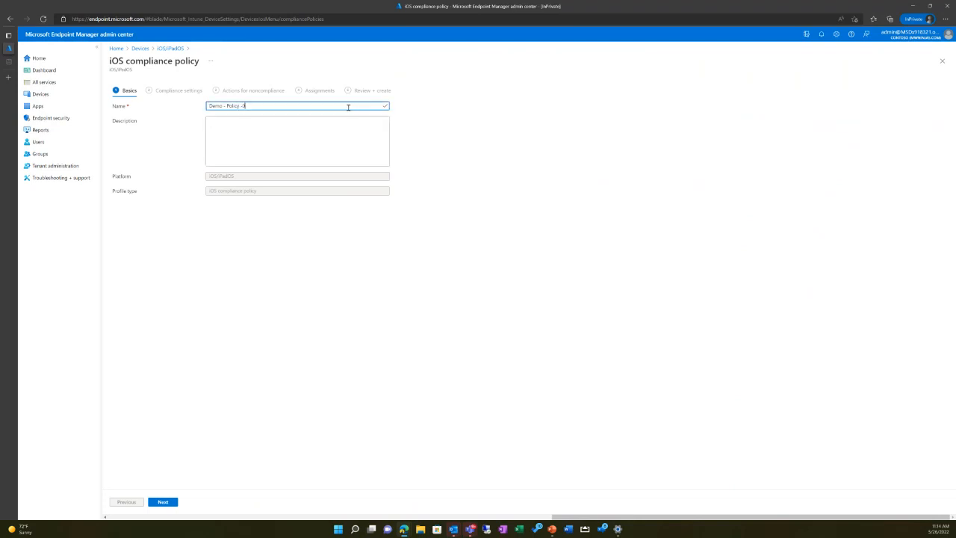
type("iOS")
key("Tab")
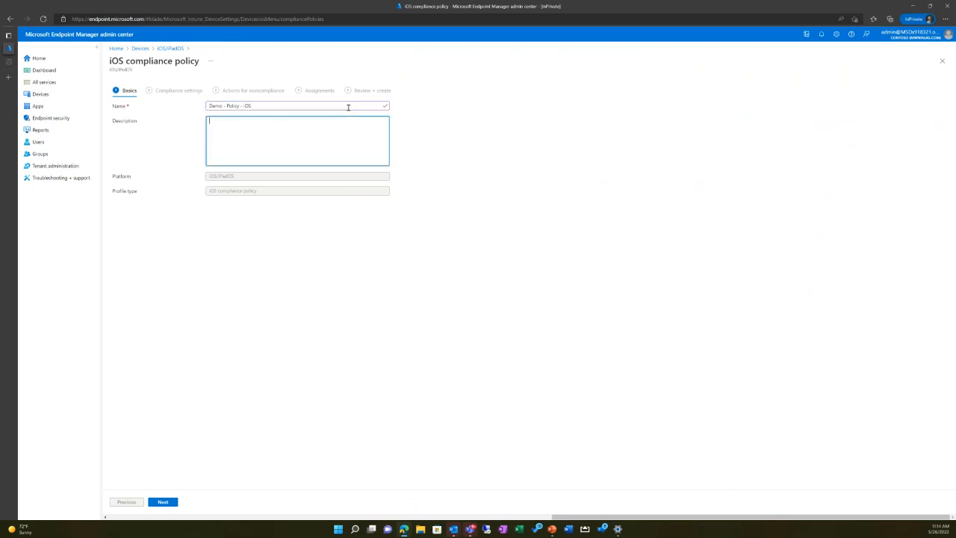
type("Demo")
left_click(170, 502)
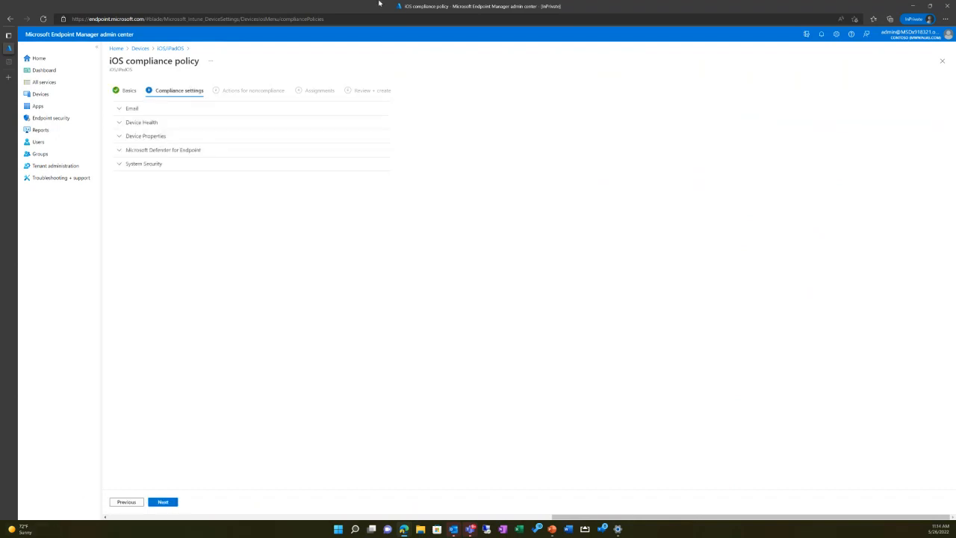
Step: Expand the Email and Device Health compliance settings and set jailbroken devices to Block
left_click(166, 109)
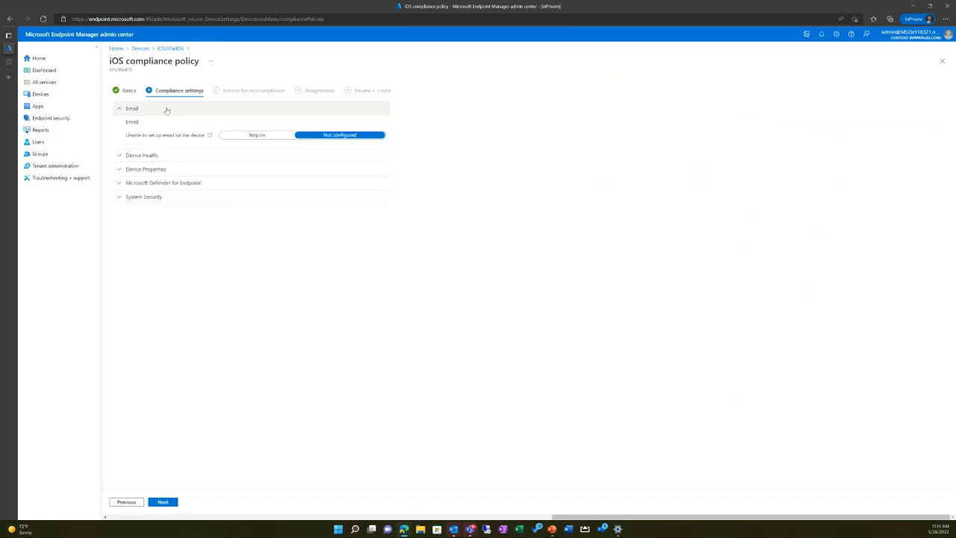
left_click(142, 155)
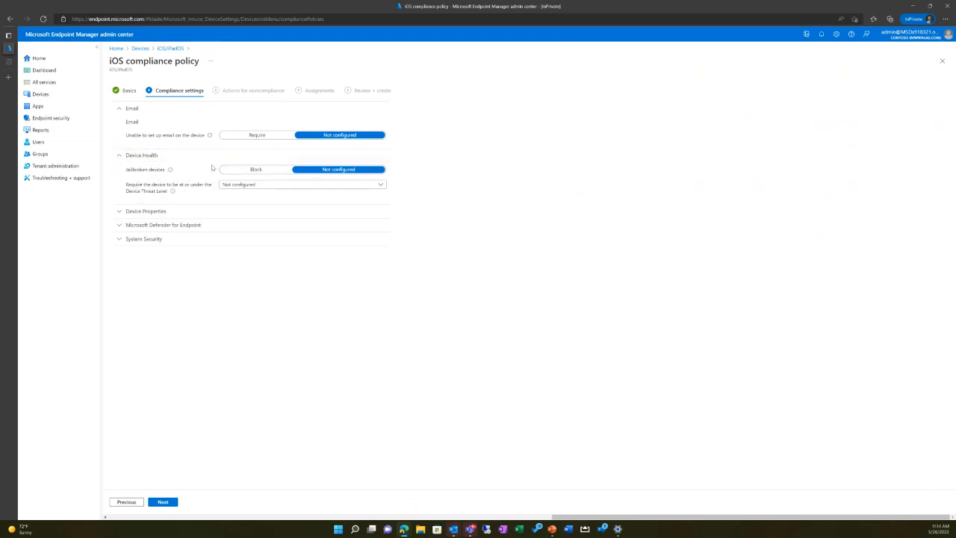
left_click(232, 171)
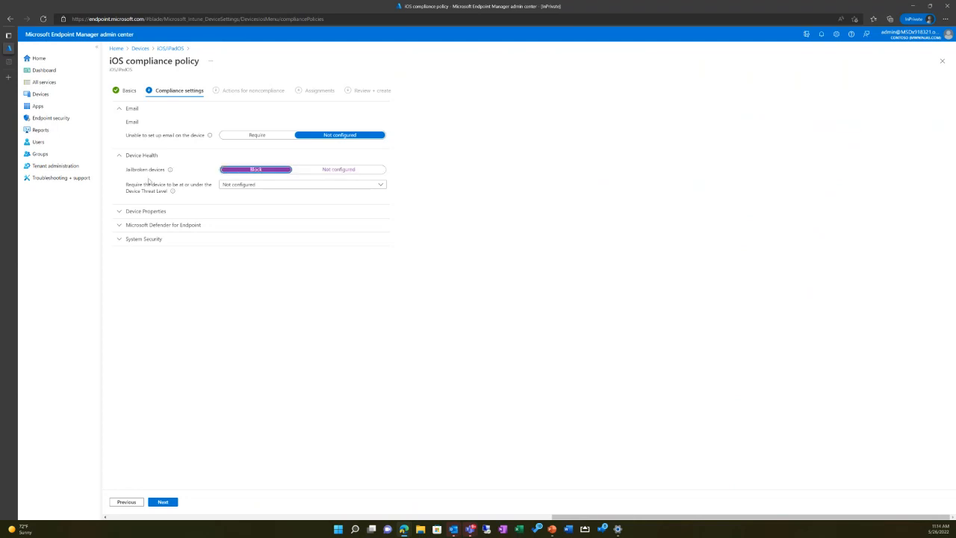
Step: Check the options available for the required Device Threat Level
left_click(233, 186)
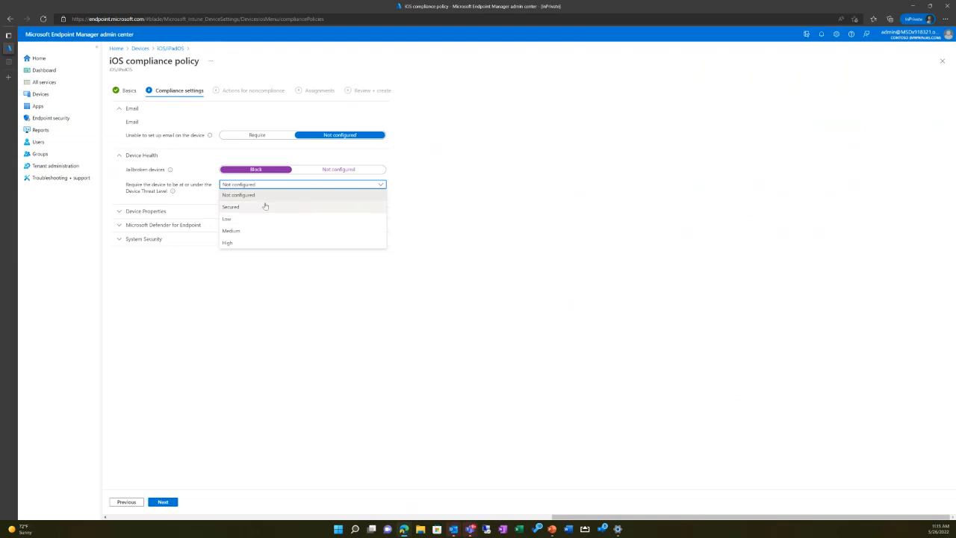
left_click(223, 269)
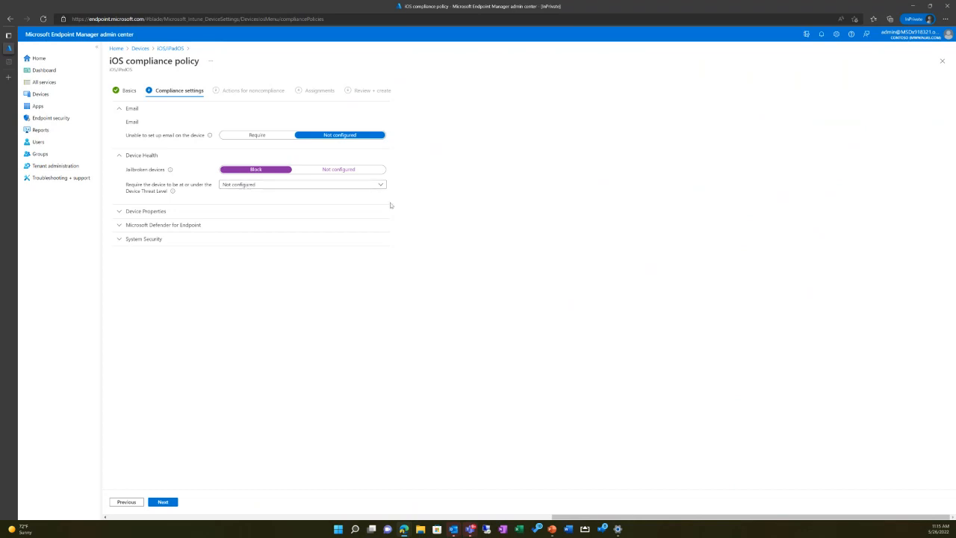
left_click(244, 189)
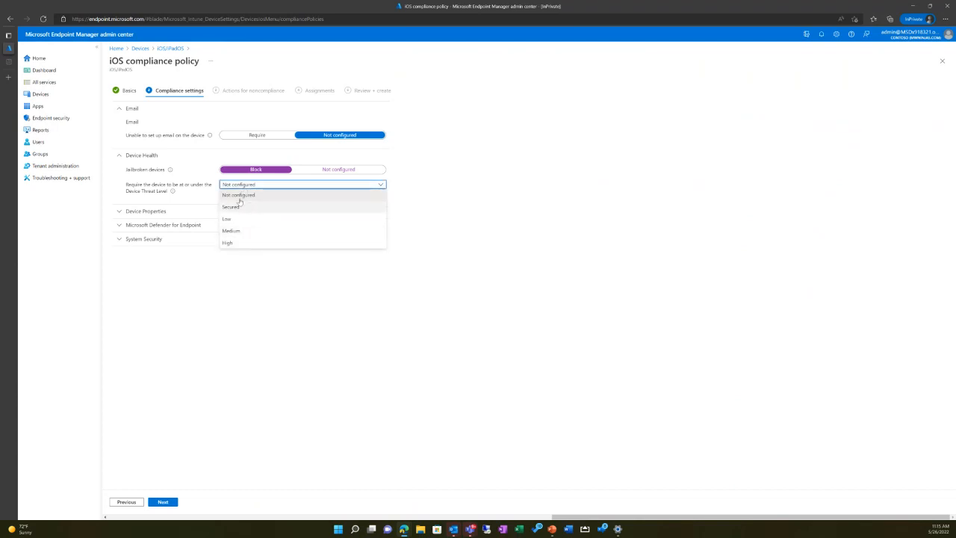
left_click(212, 300)
Step: Set the minimum OS version to 13 in the Device Properties compliance settings, then collapse that section
left_click(118, 212)
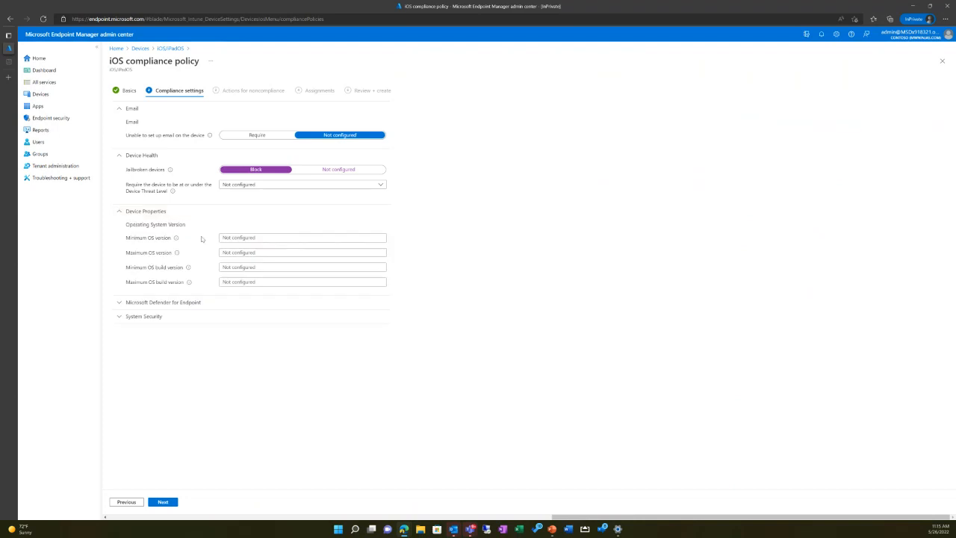
left_click(236, 239)
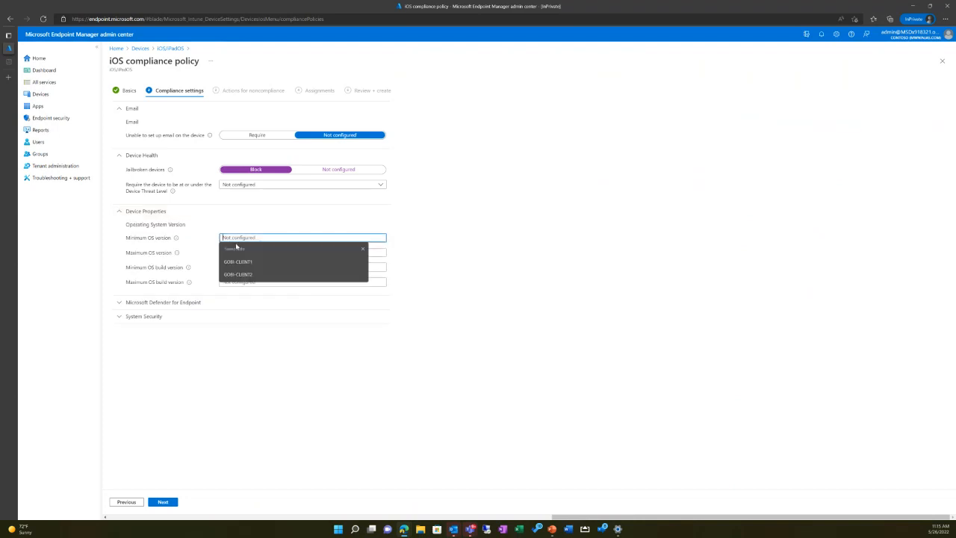
left_click(274, 223)
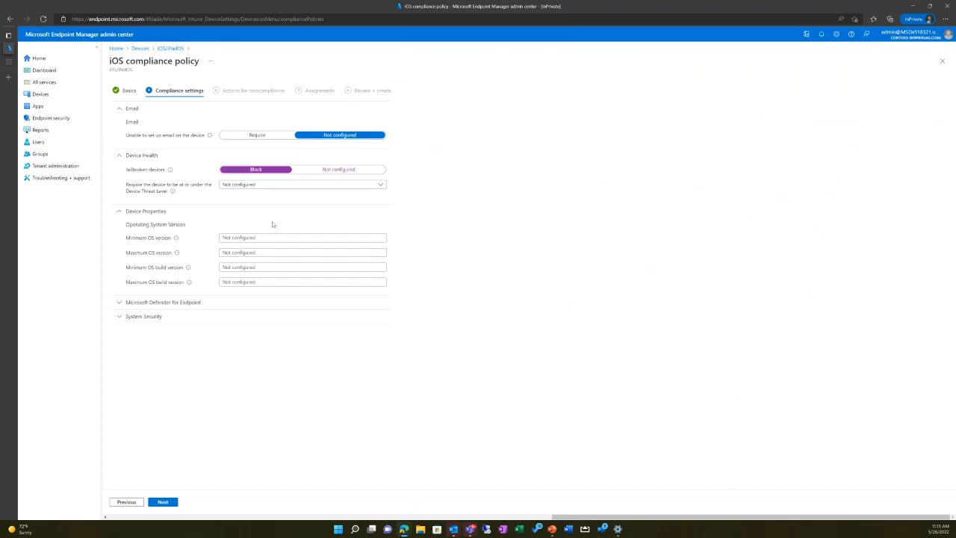
left_click(235, 236)
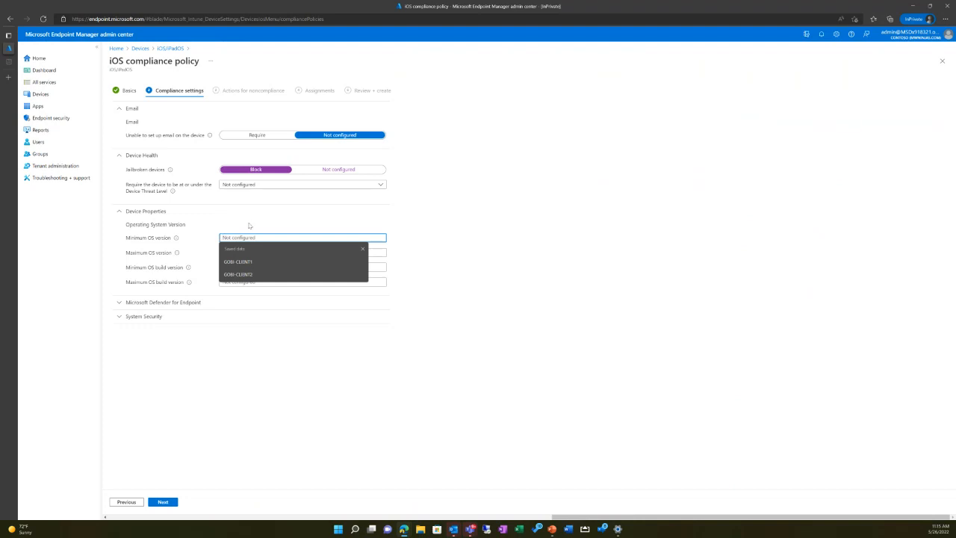
type("13")
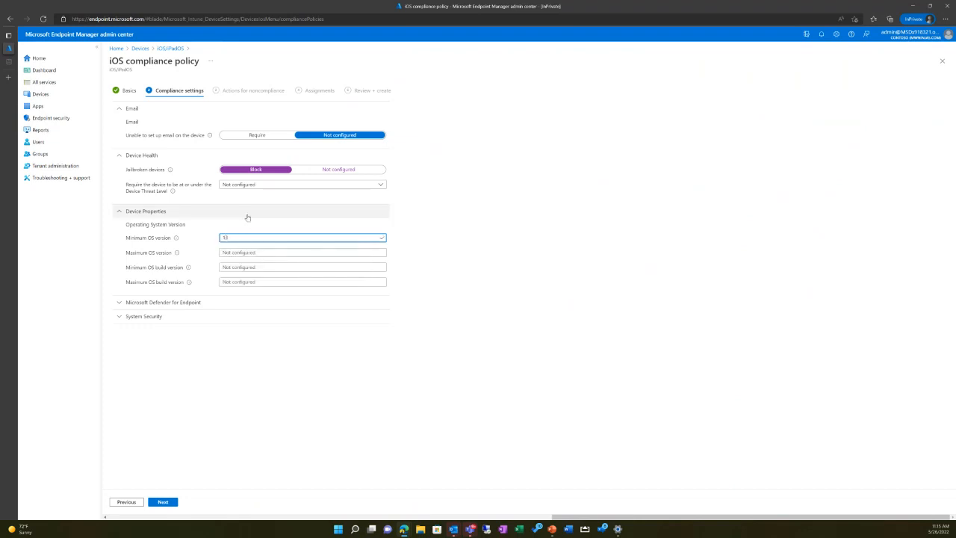
left_click(226, 269)
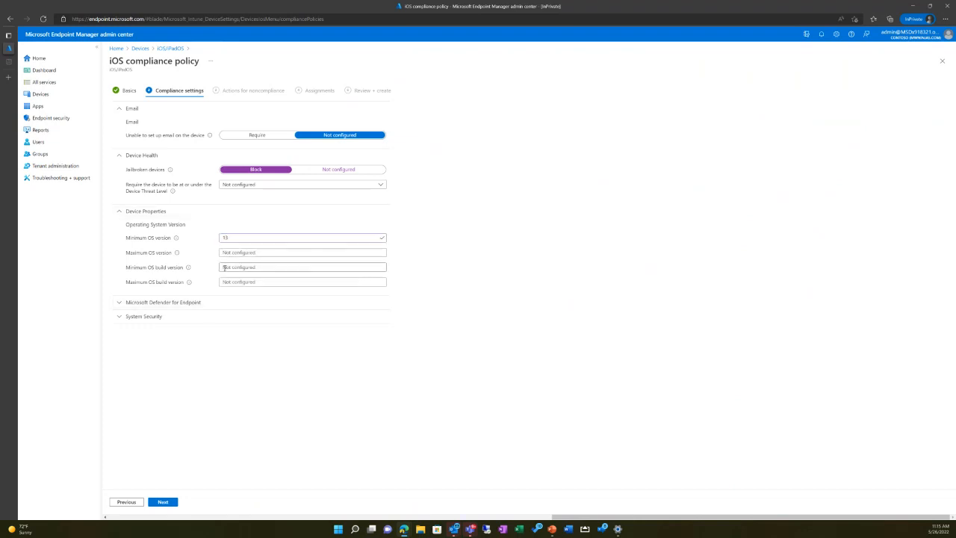
left_click(205, 366)
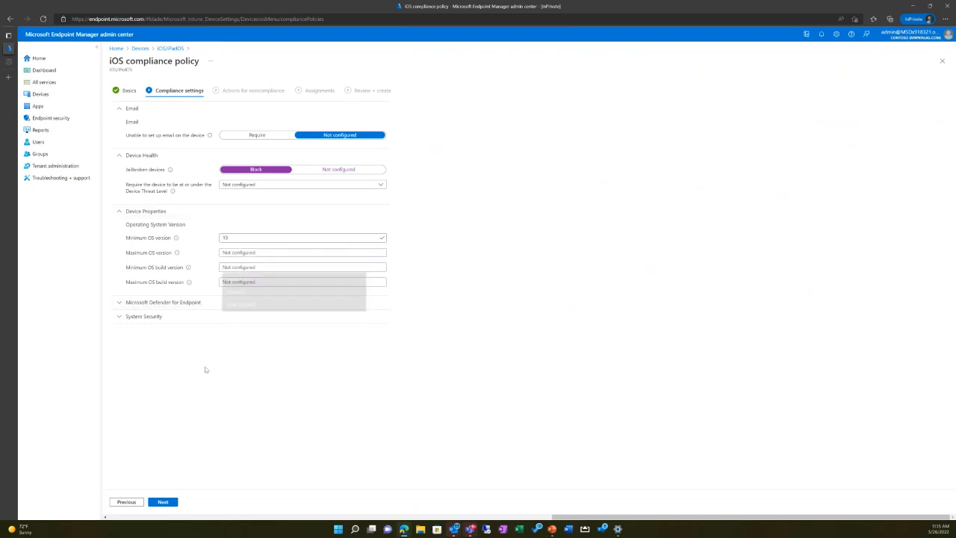
left_click(247, 283)
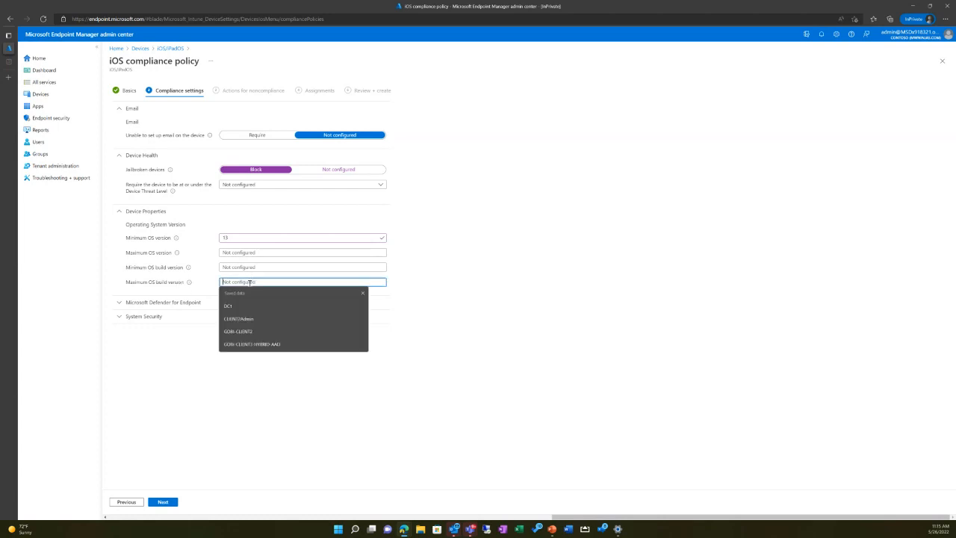
left_click(420, 333)
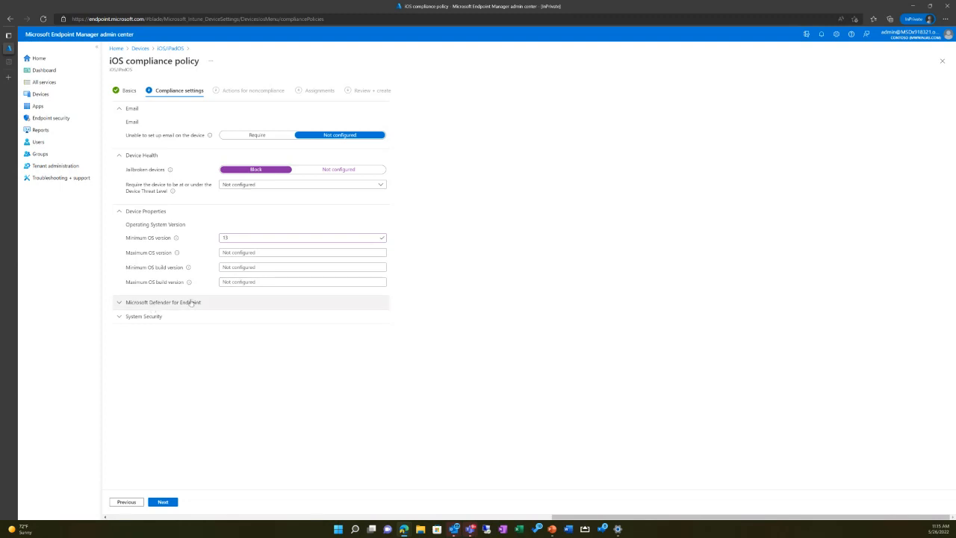
left_click(142, 214)
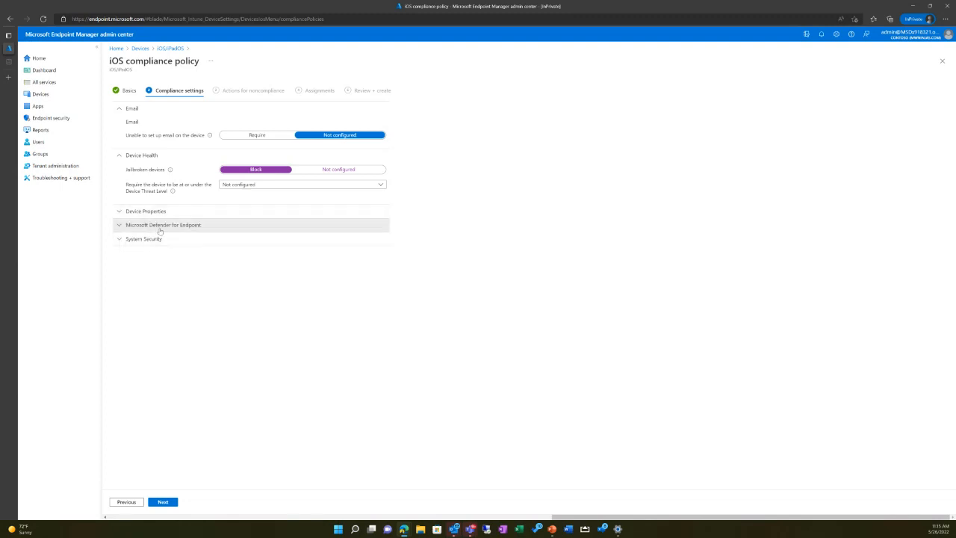
Step: Examine the machine risk score options in the Microsoft Defender for Endpoint settings
left_click(159, 228)
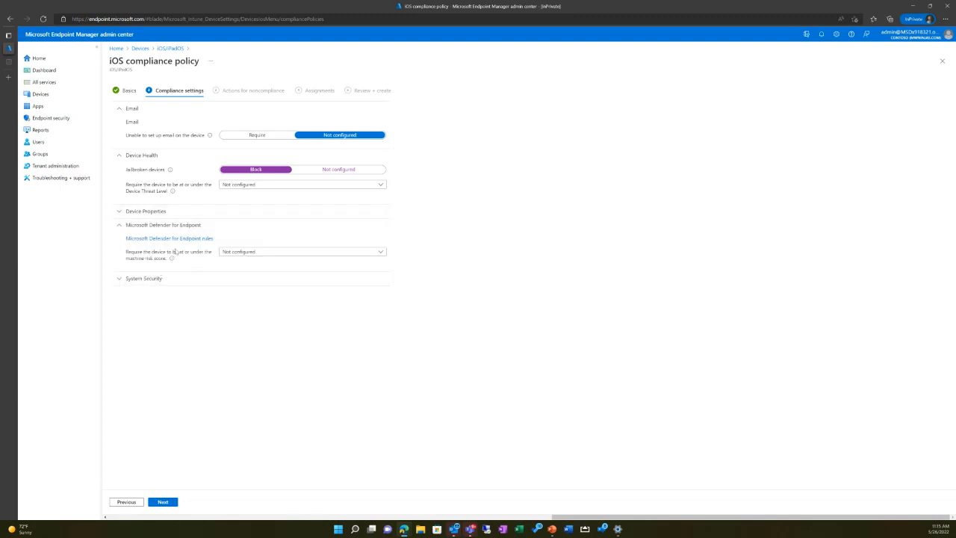
left_click(242, 253)
left_click_drag(161, 312, 159, 280)
left_click(254, 252)
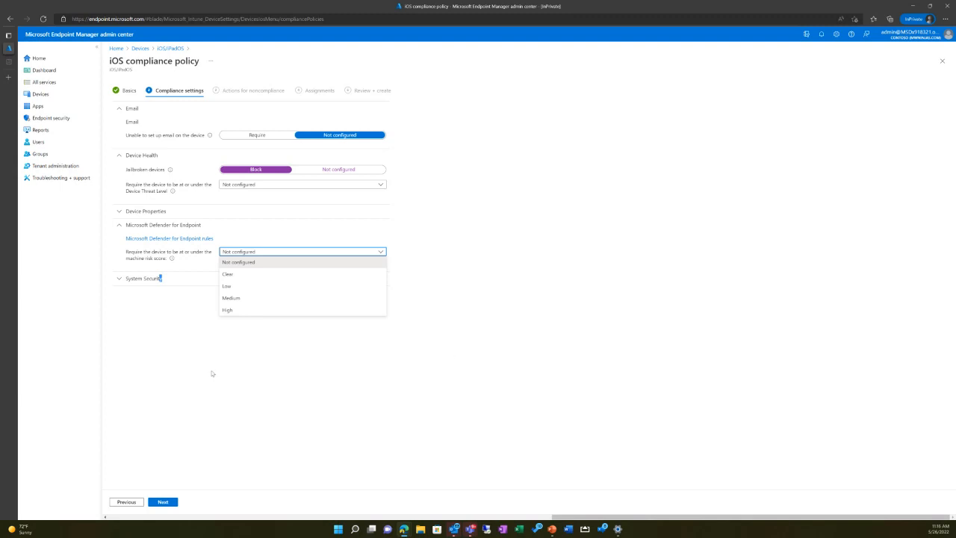
left_click(175, 372)
Step: In System Security, require a password to unlock mobile devices, block simple passwords, and proceed to the noncompliance actions
left_click(151, 278)
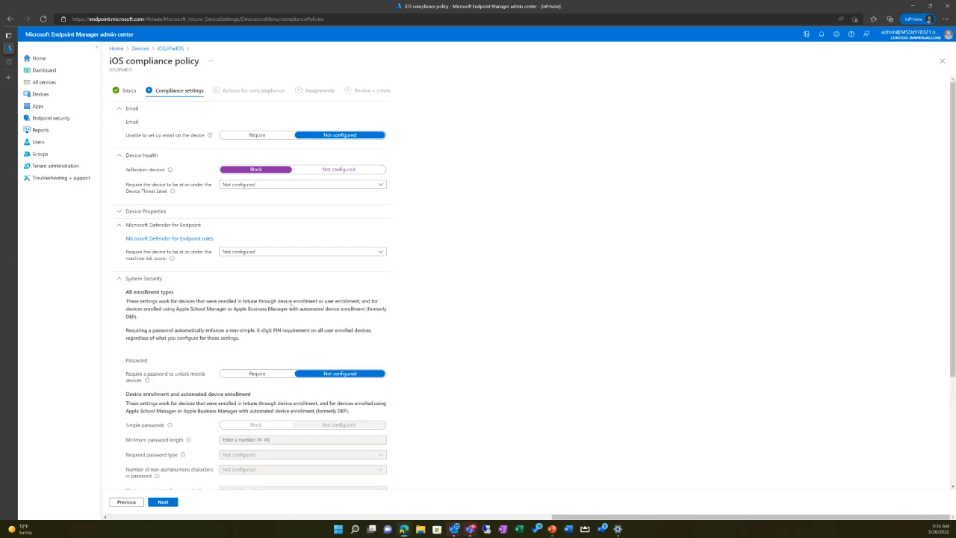
scroll(150, 278, "down", 3)
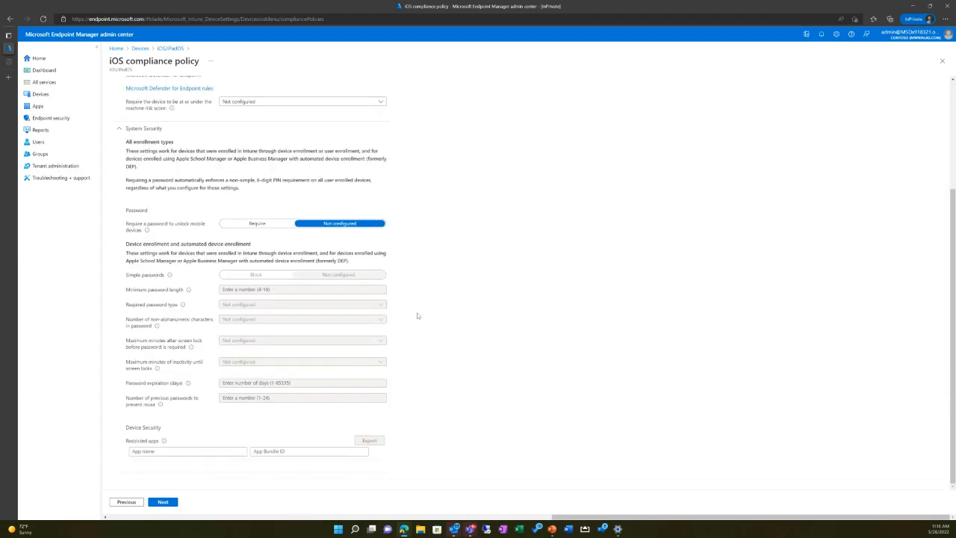
left_click(237, 224)
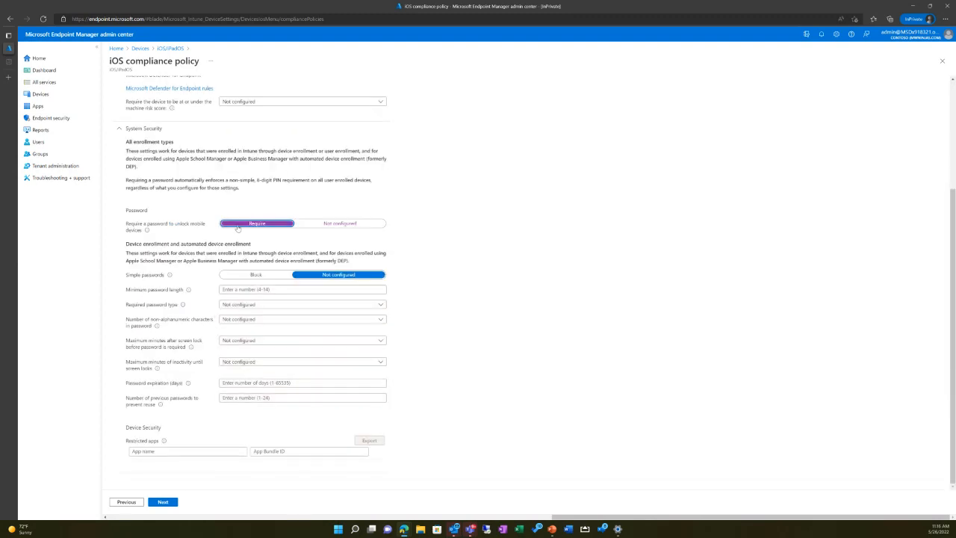
left_click(243, 276)
left_click(227, 290)
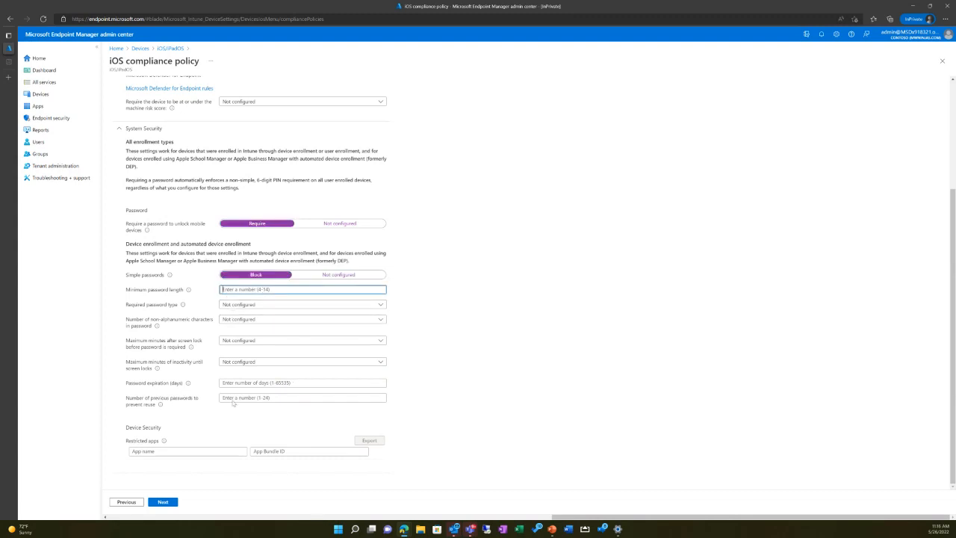
left_click(163, 502)
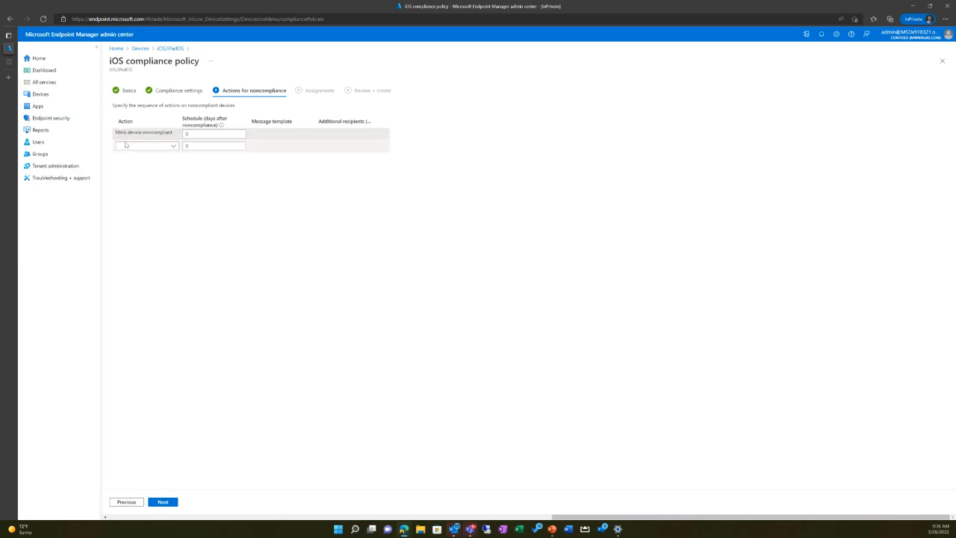
Step: Add a "Send email to end user" noncompliance action and check which further actions can be added
left_click(158, 147)
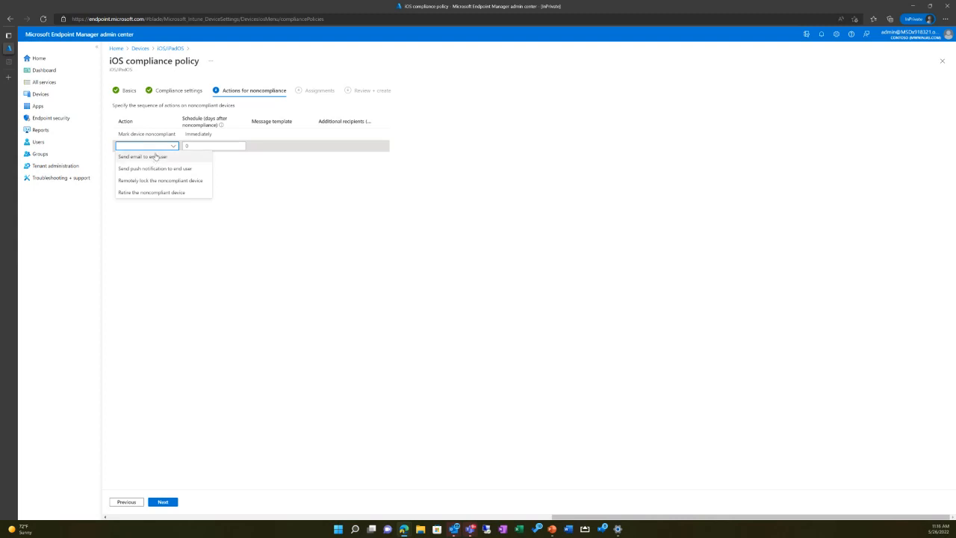
left_click(168, 159)
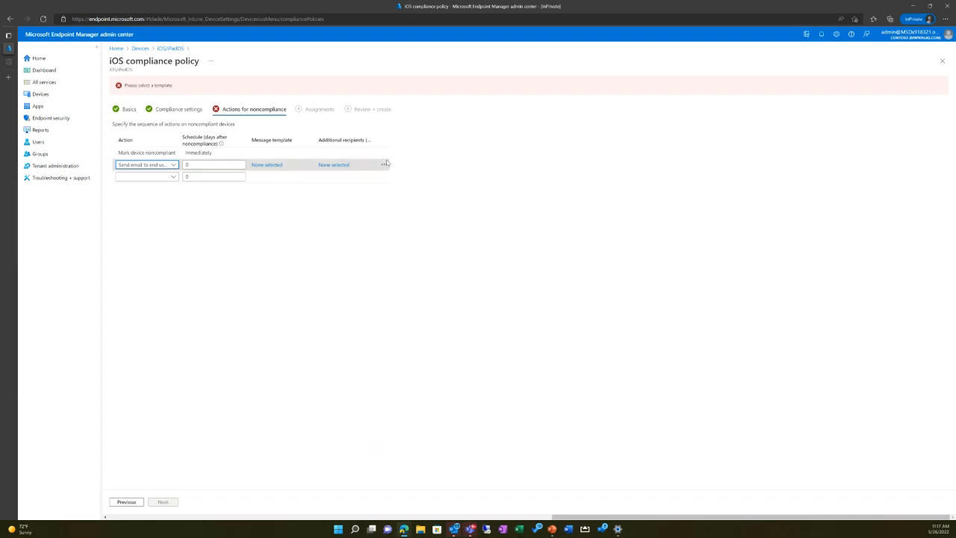
left_click(174, 177)
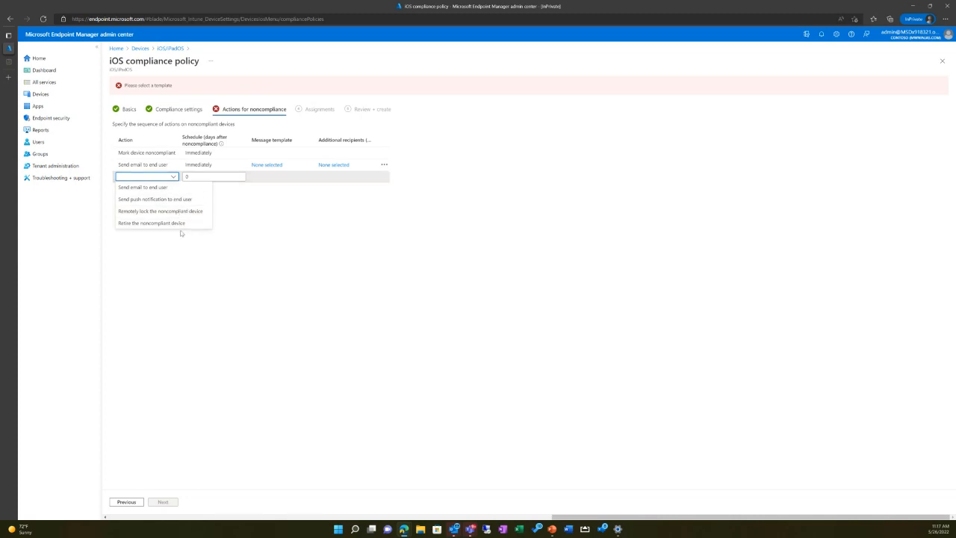
left_click(397, 386)
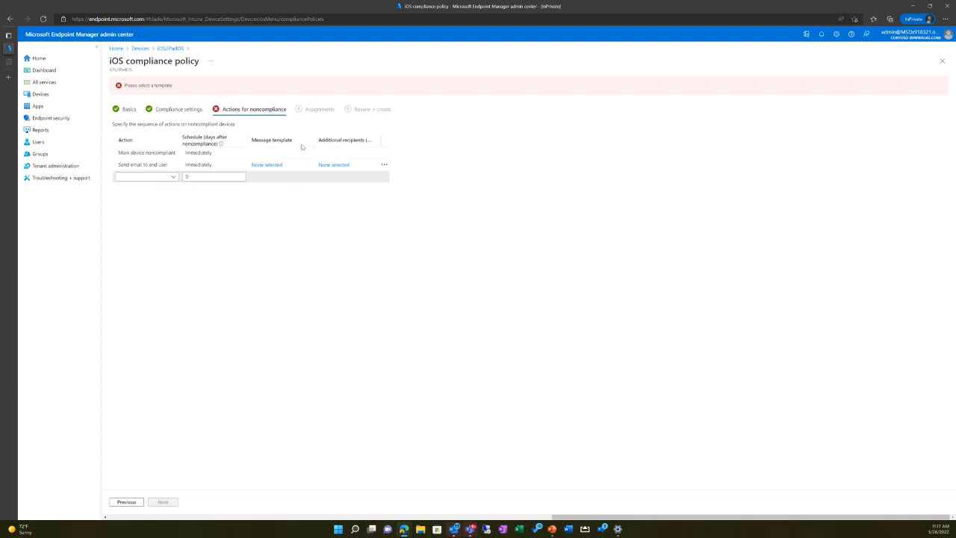
Step: Remove the "Send email to end user" action and proceed to the policy assignments
left_click(384, 164)
left_click(412, 182)
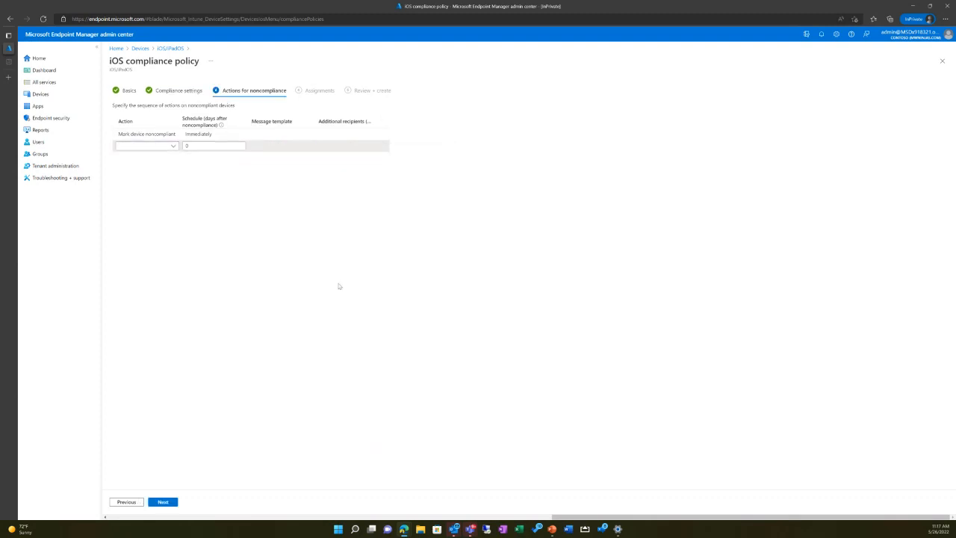
left_click(167, 503)
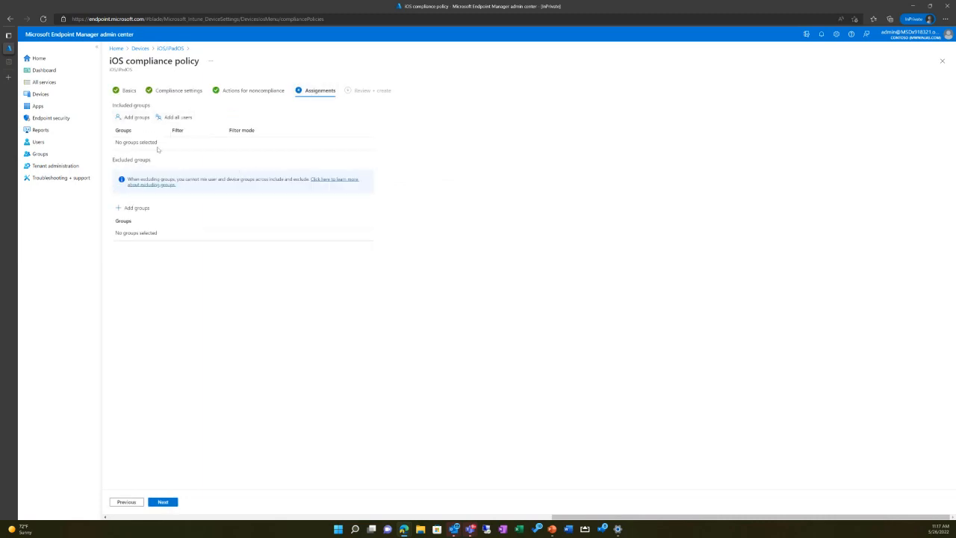
Step: Add the "Intune - MWP" group to the policy's excluded groups
left_click(137, 208)
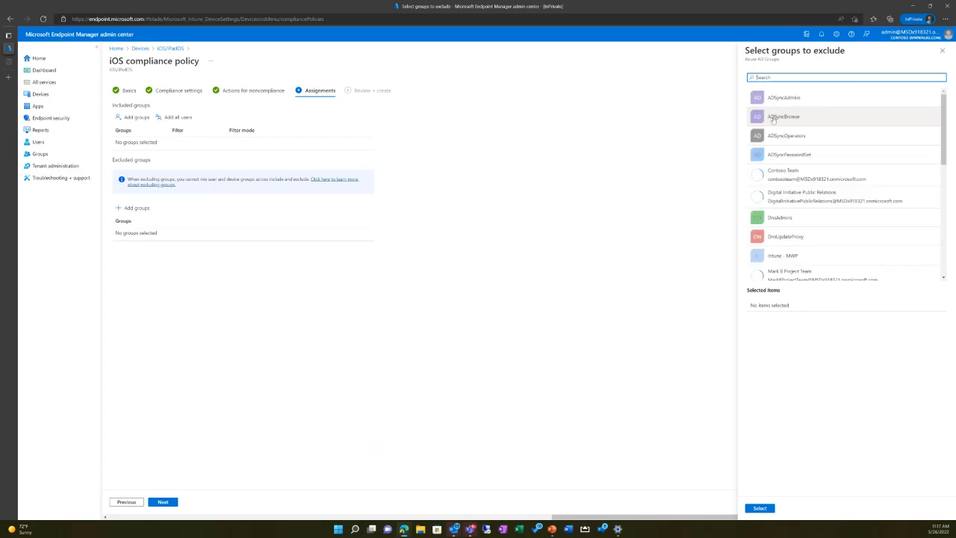
scroll(831, 192, "down", 3)
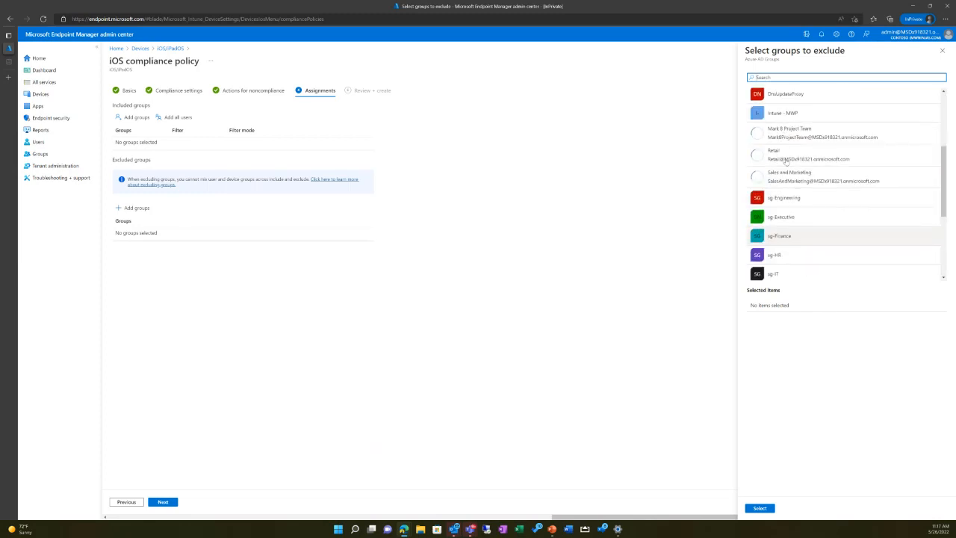
left_click(793, 110)
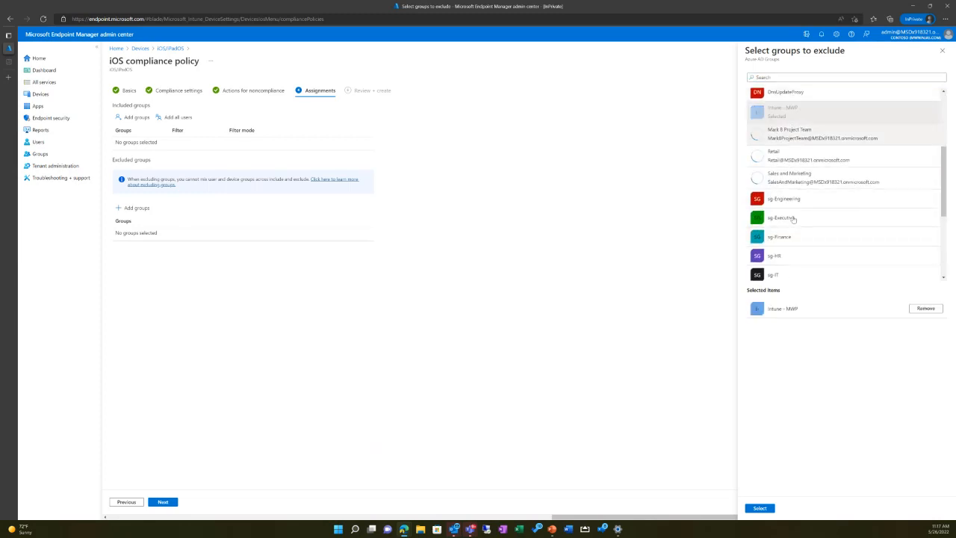
left_click(772, 513)
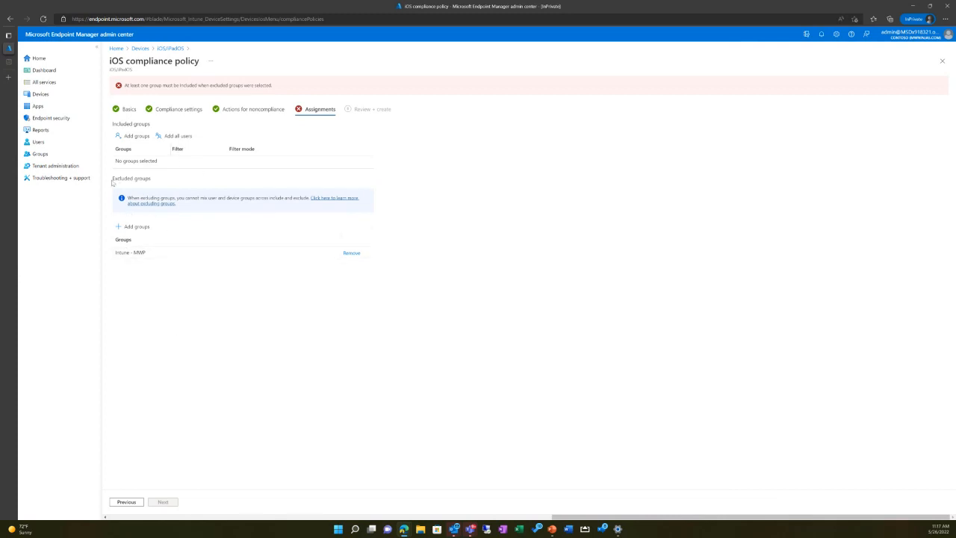
left_click_drag(112, 182, 160, 183)
left_click(136, 246)
left_click_drag(146, 255, 101, 257)
left_click(501, 423)
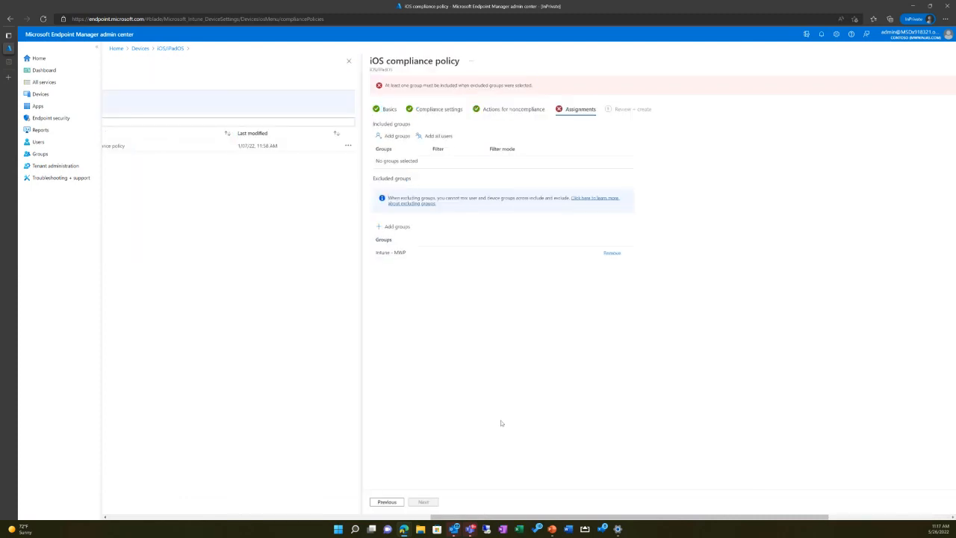
left_click_drag(563, 517, 602, 517)
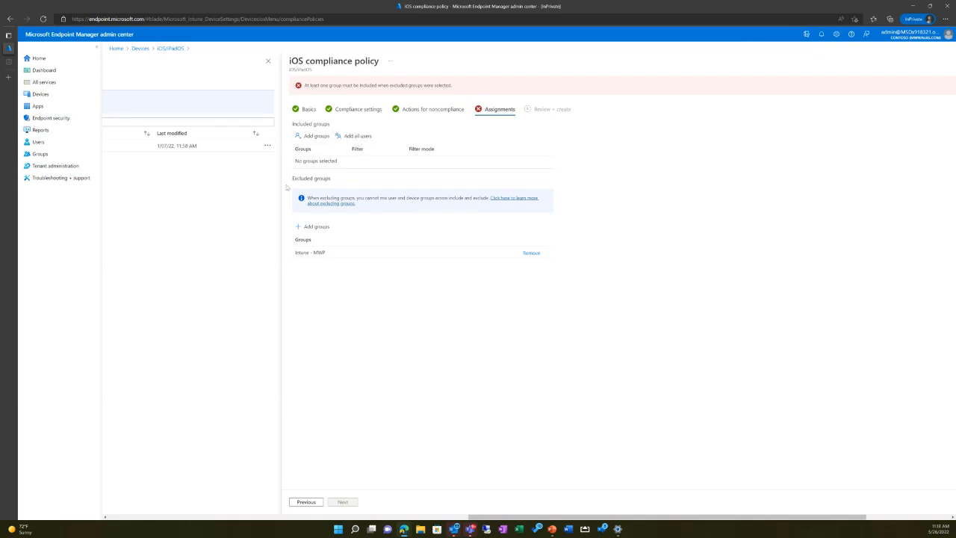
left_click_drag(291, 179, 337, 181)
left_click(349, 292)
Step: Remove "Intune - MWP" from the excluded groups and create the policy without any group assignments
left_click(531, 252)
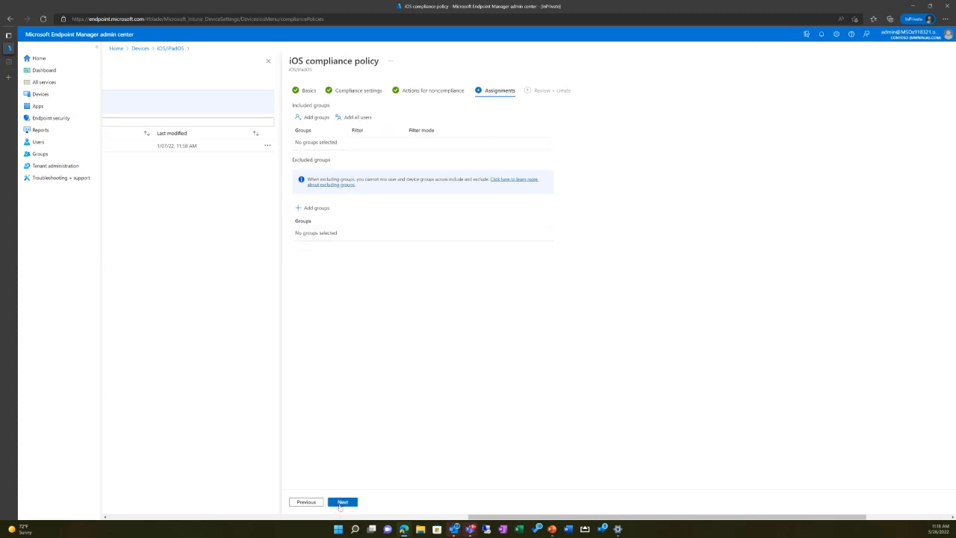
left_click(341, 504)
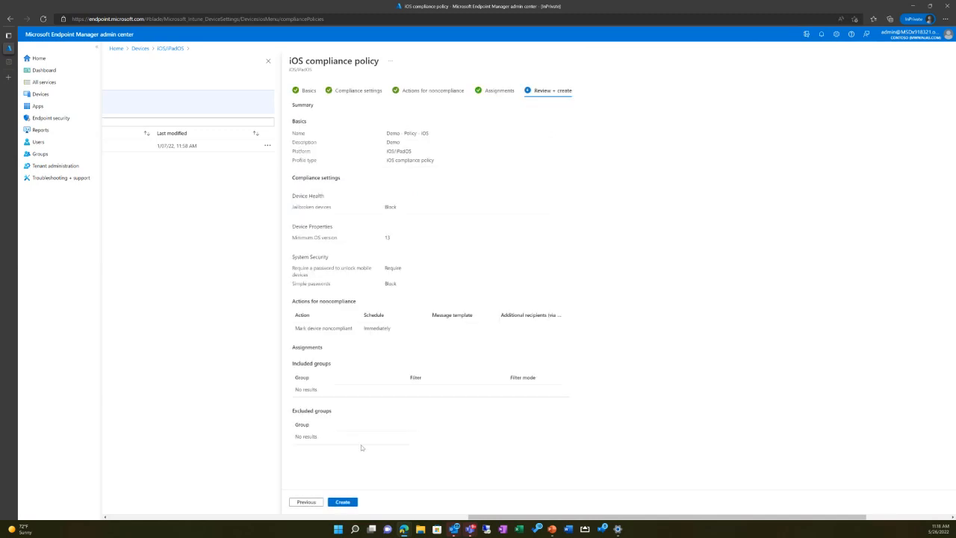
left_click(342, 504)
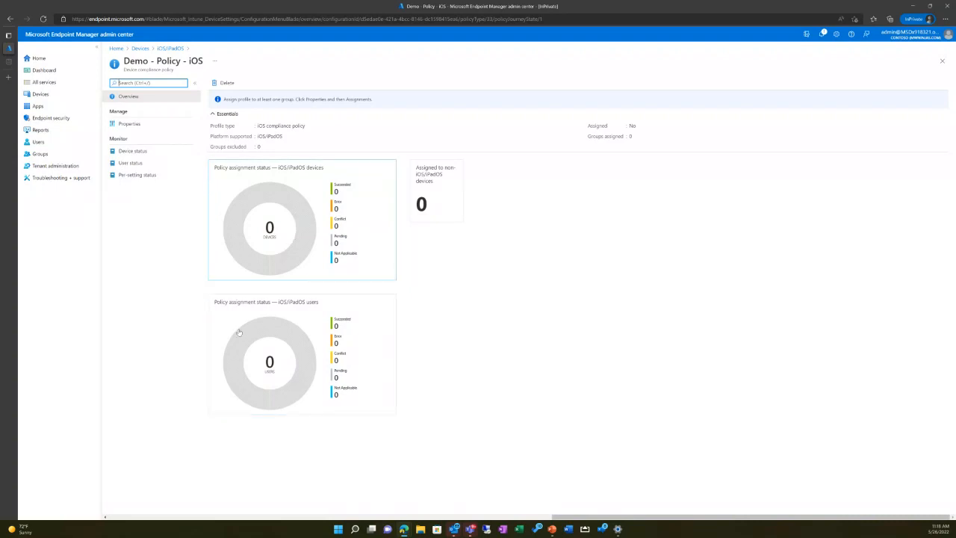
Step: Check the device status and user status reports of the "Demo - Policy - iOS" compliance policy
left_click(123, 152)
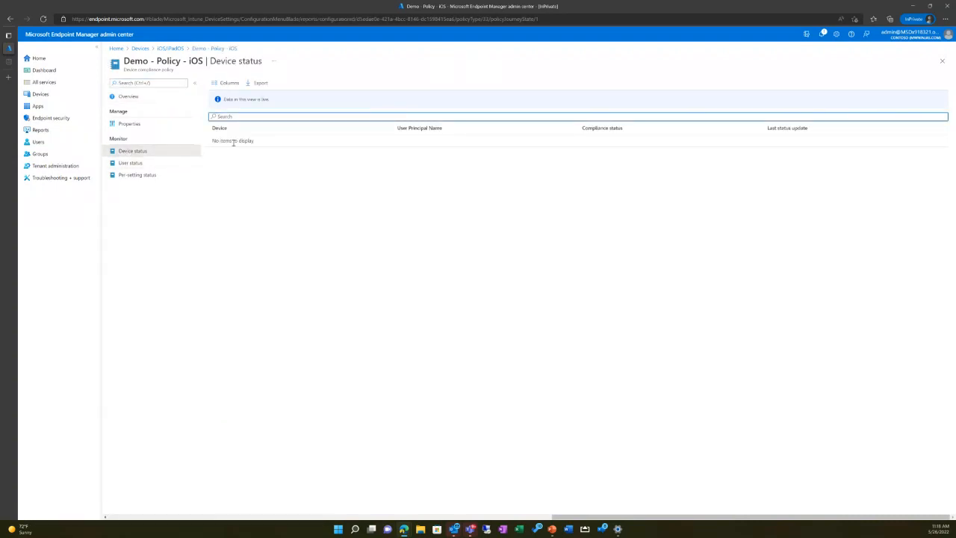
left_click_drag(212, 141, 256, 142)
left_click(372, 192)
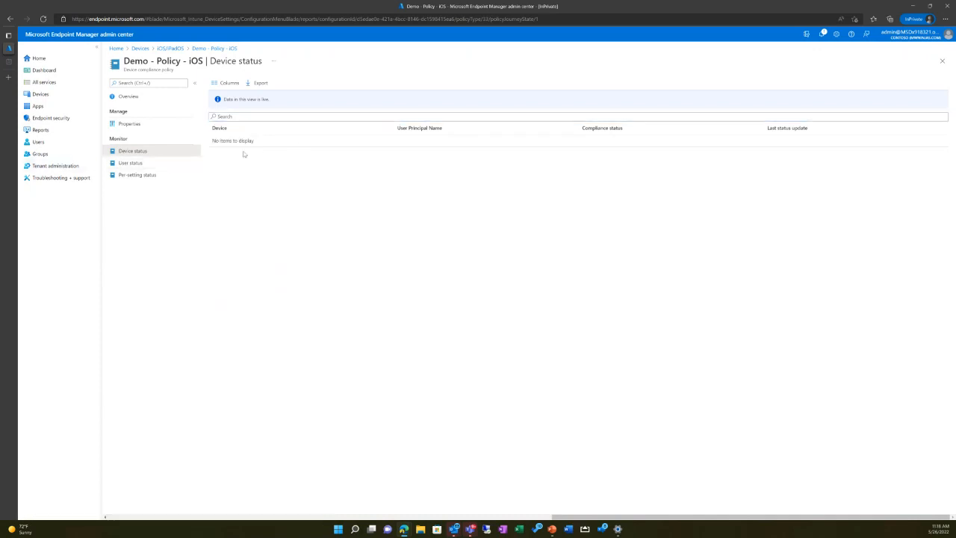
left_click(129, 163)
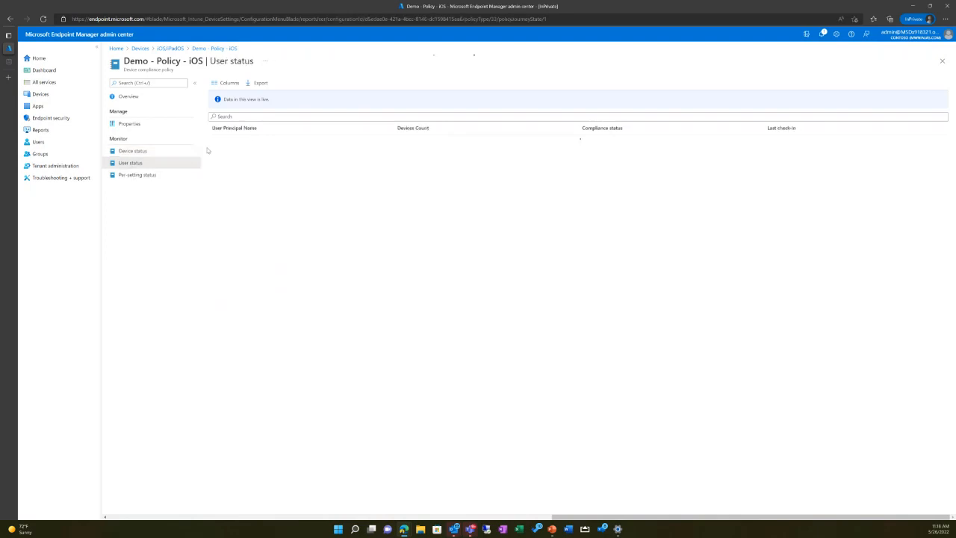
Step: Check the per-setting status report of the "Demo - Policy - iOS" policy, then return to the iOS/iPadOS compliance policies
left_click(133, 178)
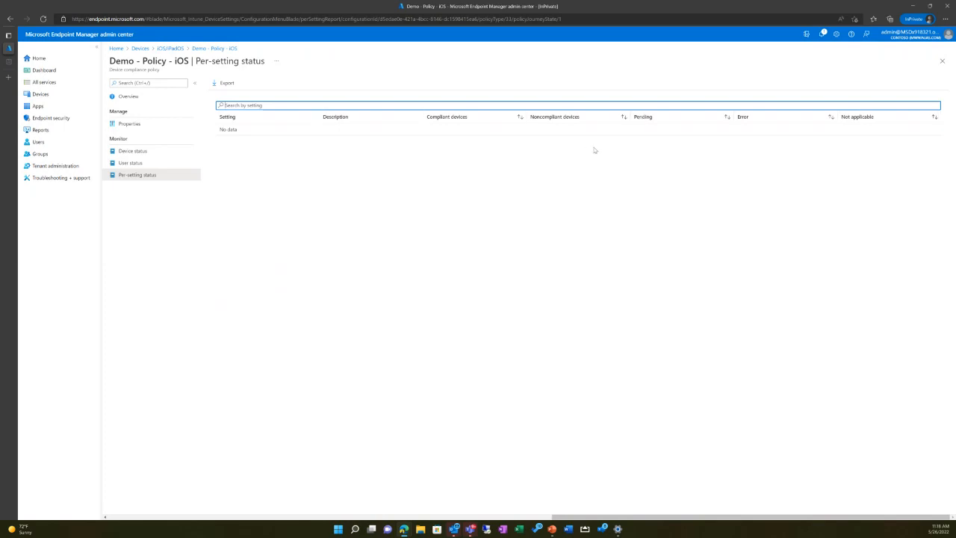
left_click(219, 51)
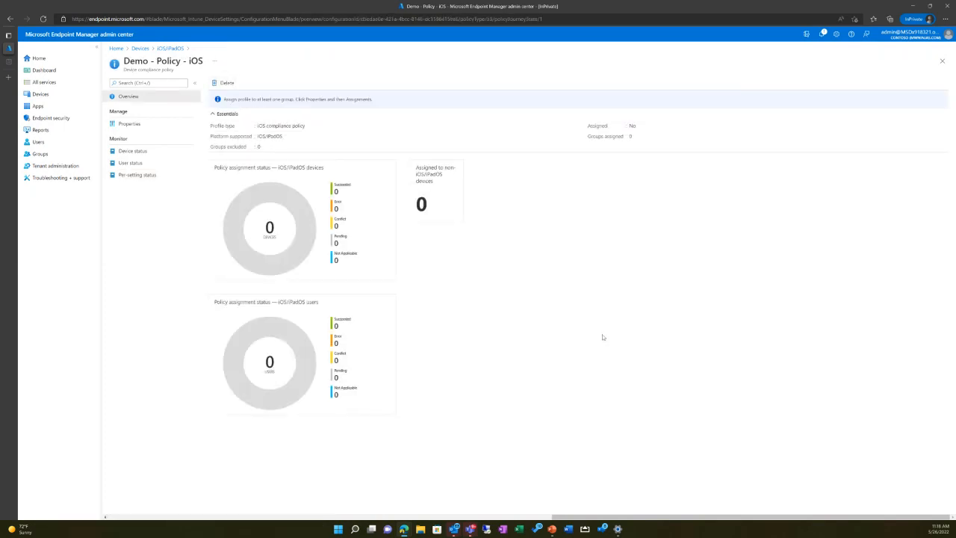
left_click(170, 48)
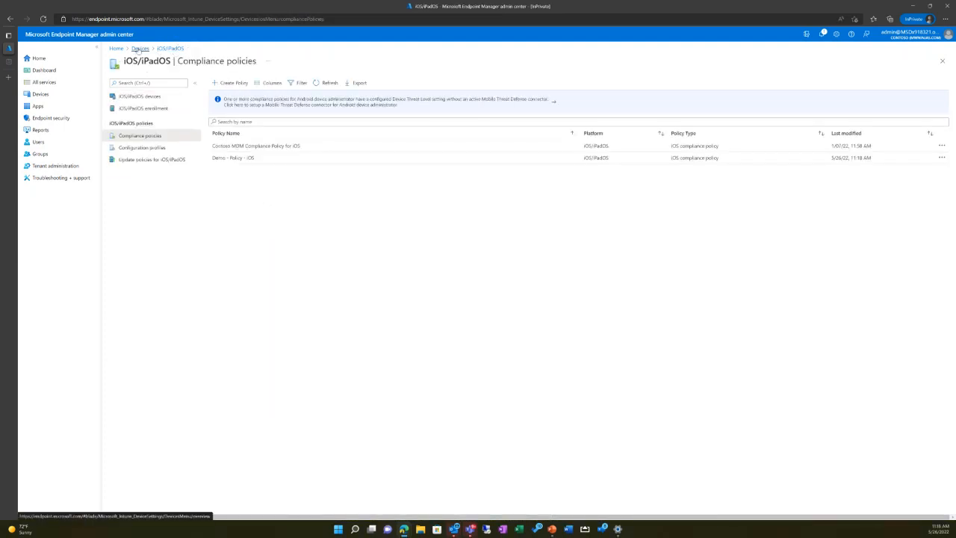
Step: Open the Android enrollment options from the Devices overview
left_click(141, 49)
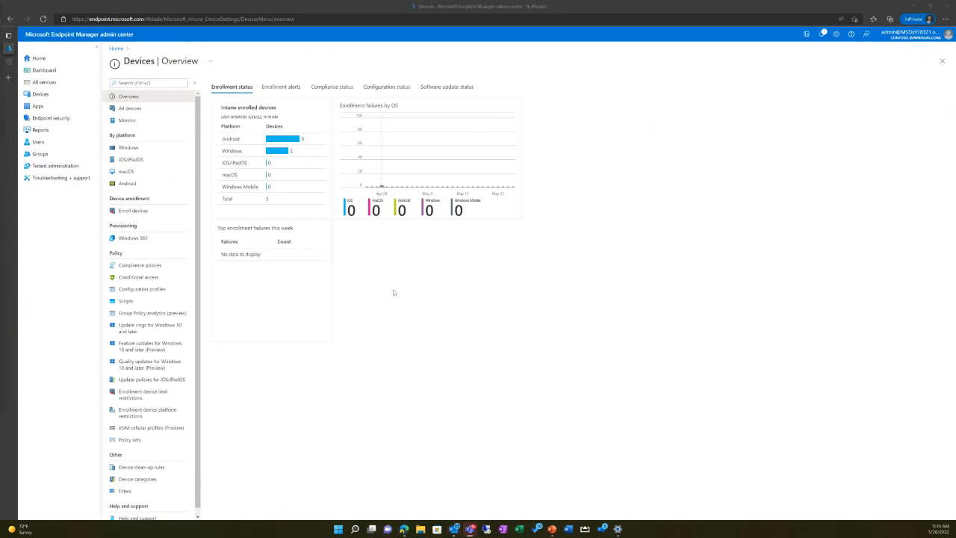
left_click(392, 356)
left_click(125, 184)
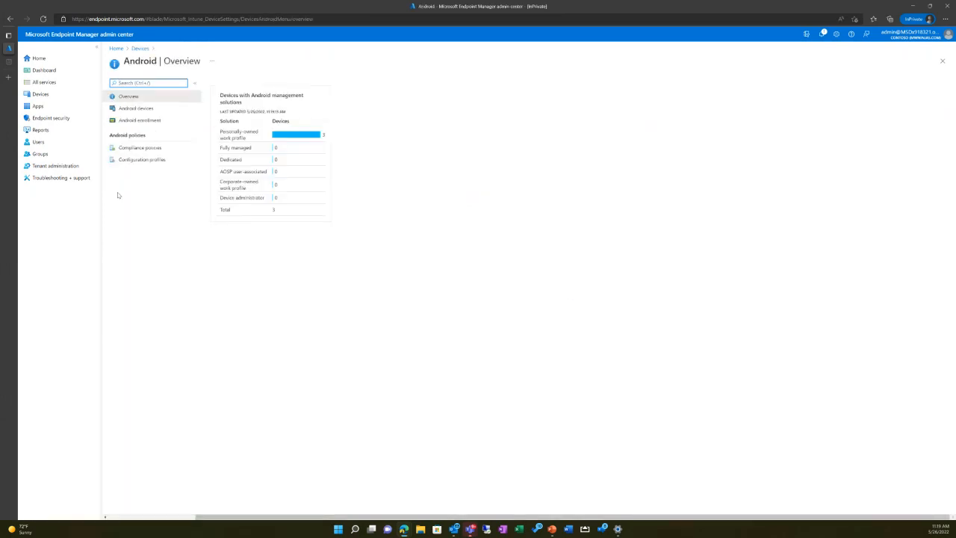
left_click(150, 120)
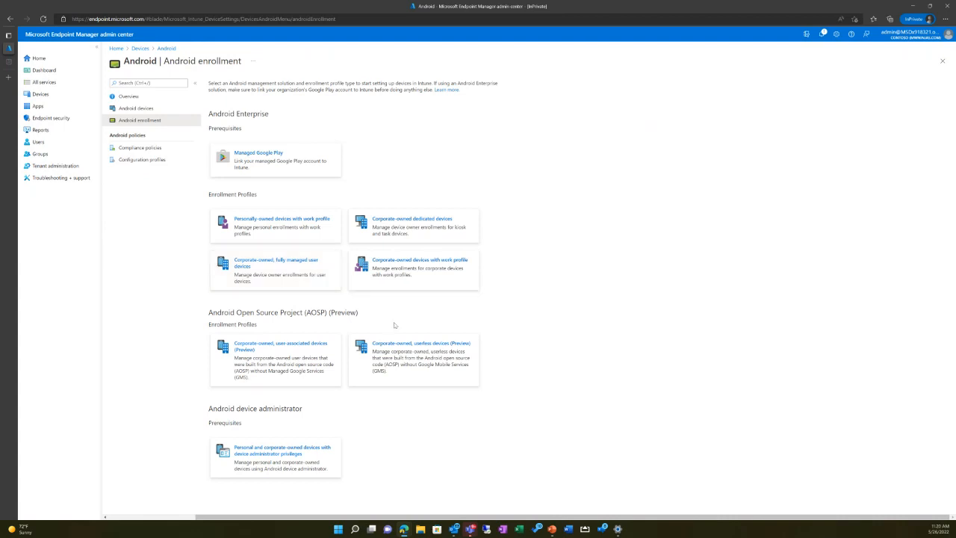
Step: Review the Android enrollment profiles for corporate-owned dedicated devices and personally-owned devices with work profile
left_click(416, 233)
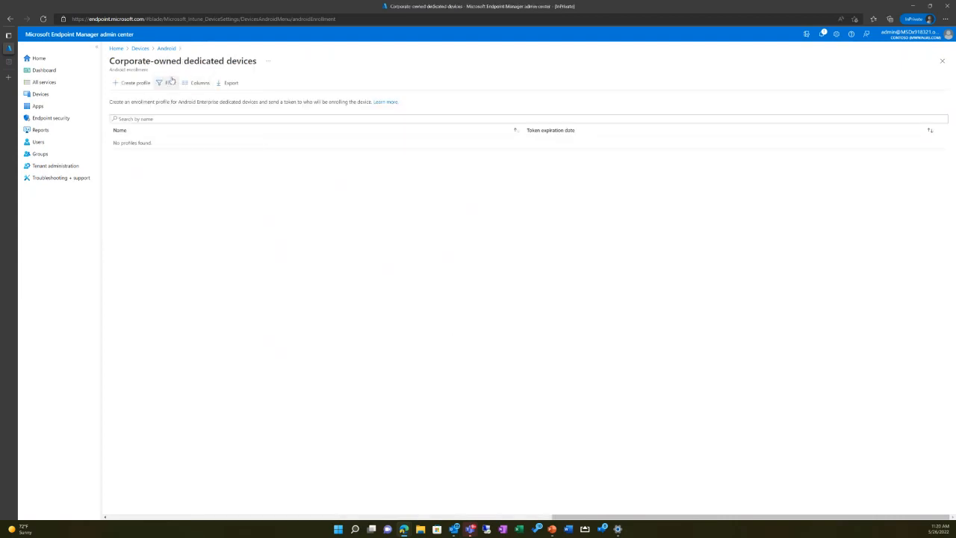
left_click(166, 49)
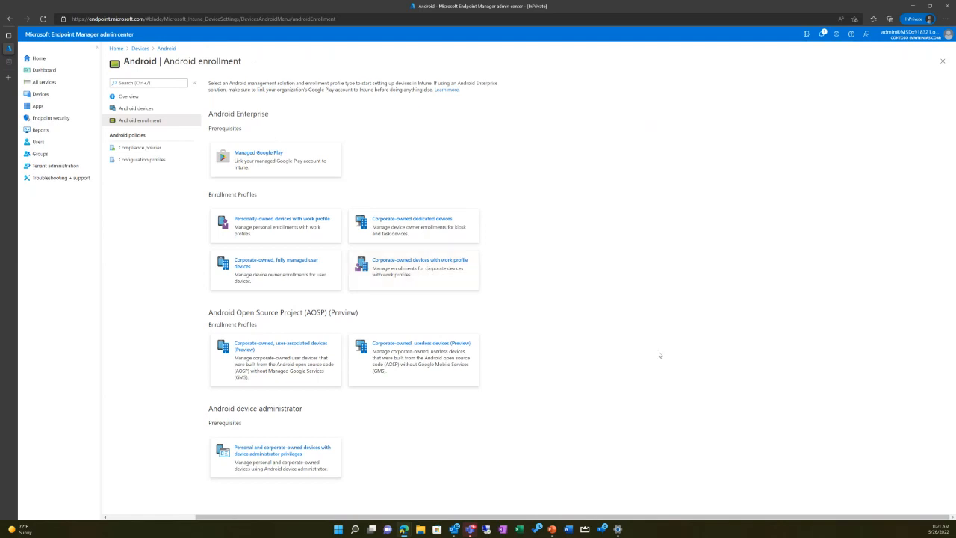
left_click(282, 235)
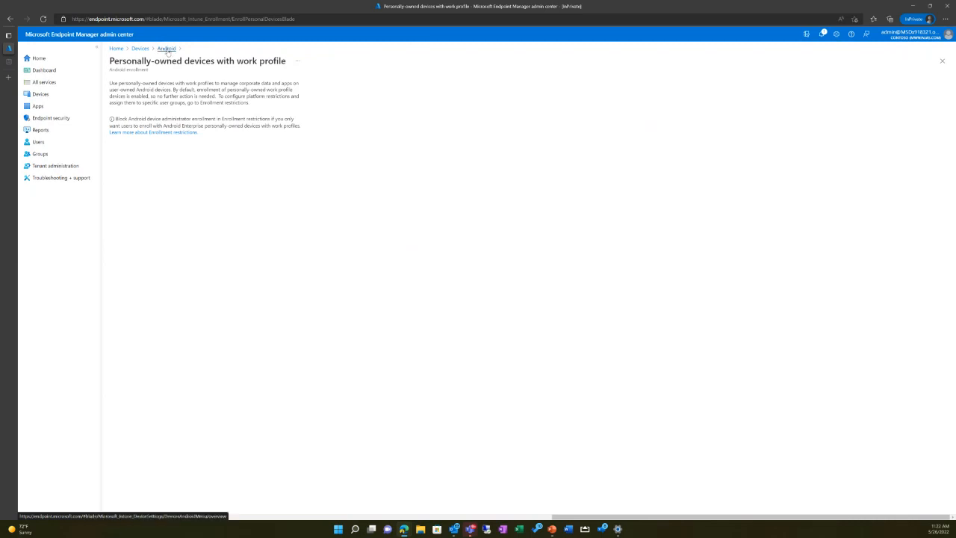
left_click(167, 49)
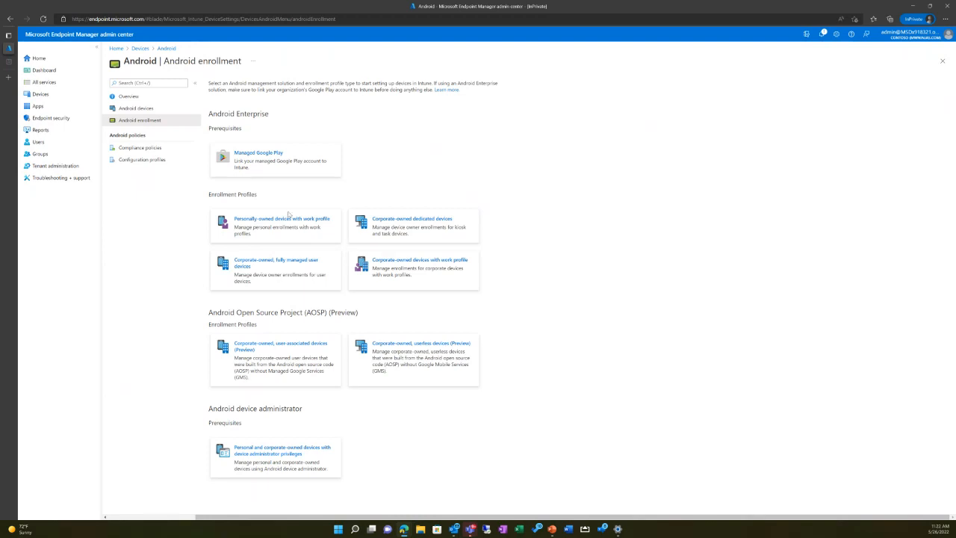
left_click(265, 227)
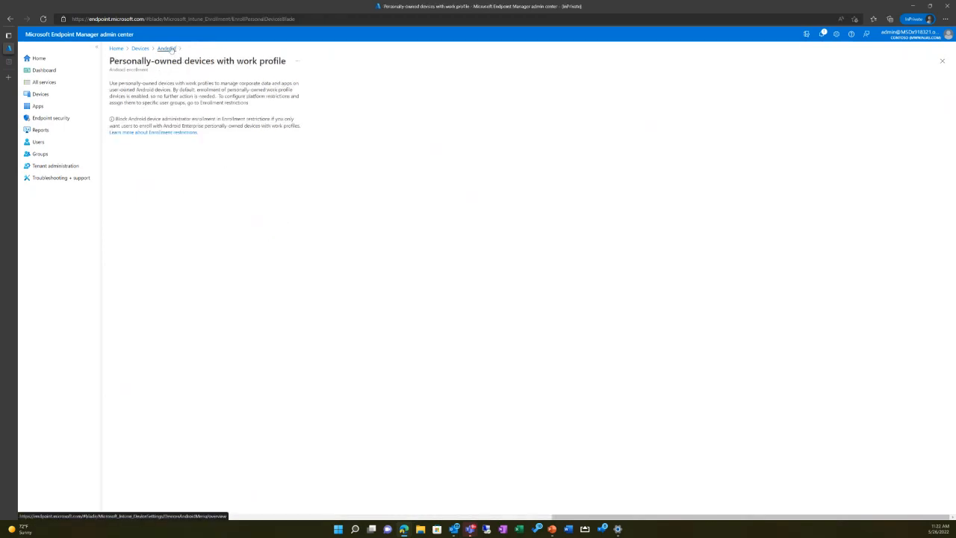
left_click(167, 49)
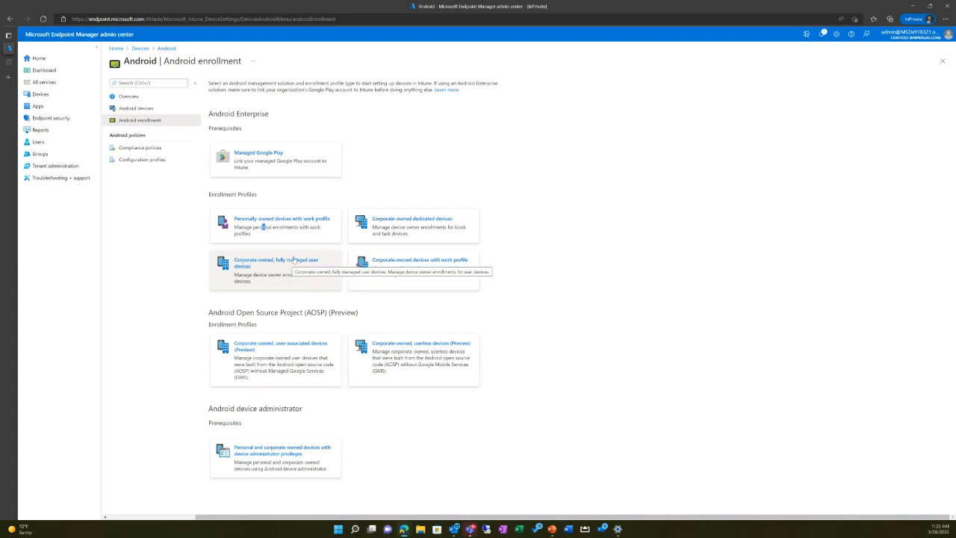
Step: Allow users to enroll corporate-owned user devices in the corporate-owned, fully managed enrollment settings and close them
left_click(320, 274)
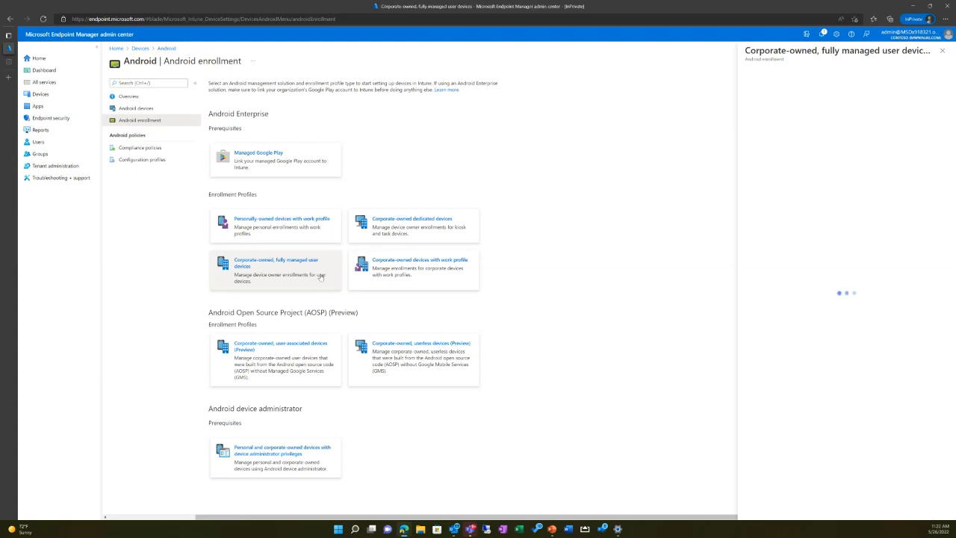
left_click(759, 135)
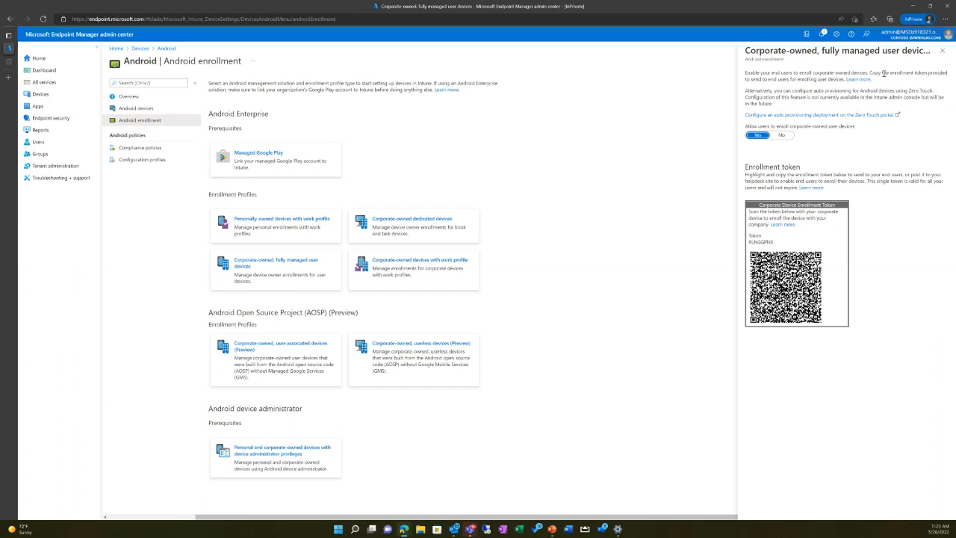
left_click(942, 50)
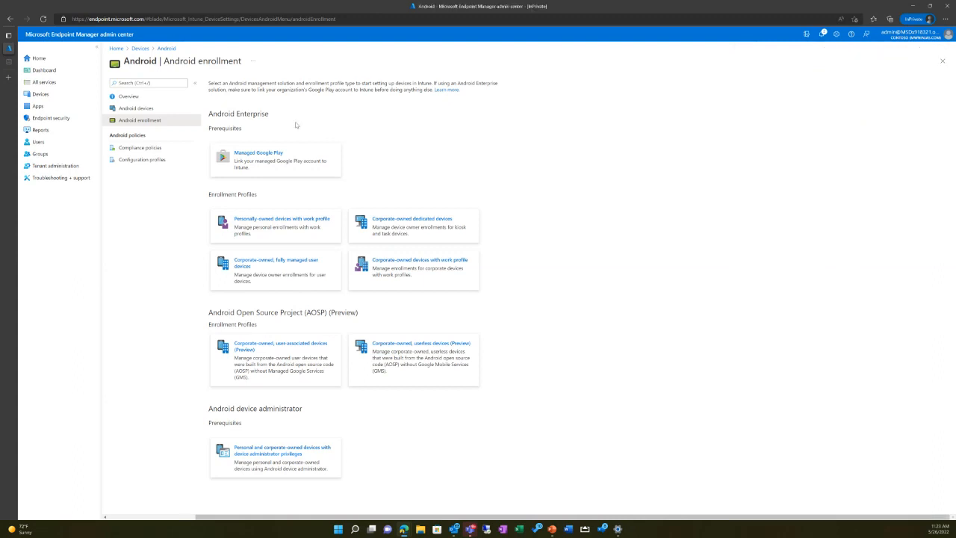
Step: Start a new Android compliance policy for the Android Enterprise platform with the Personally-owned work profile type
left_click(153, 147)
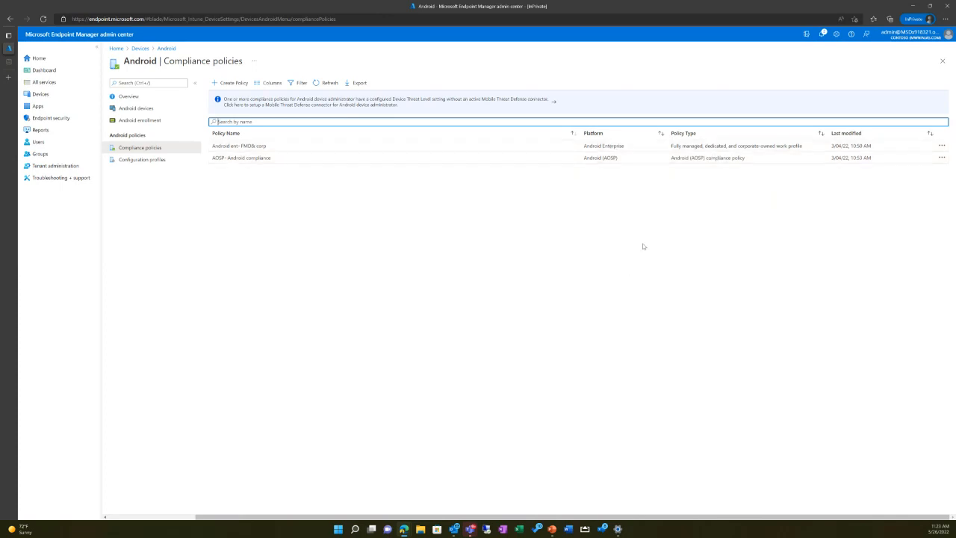
left_click(238, 83)
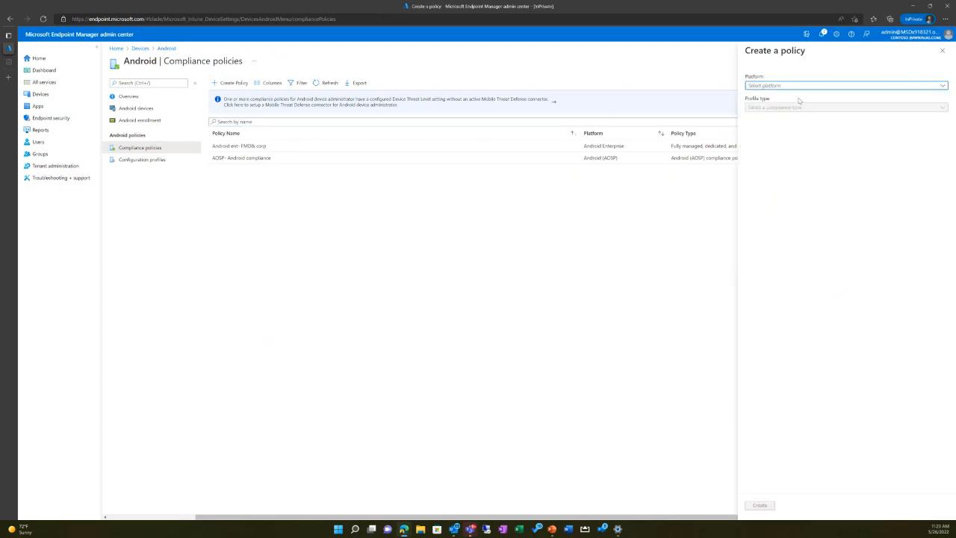
left_click(800, 86)
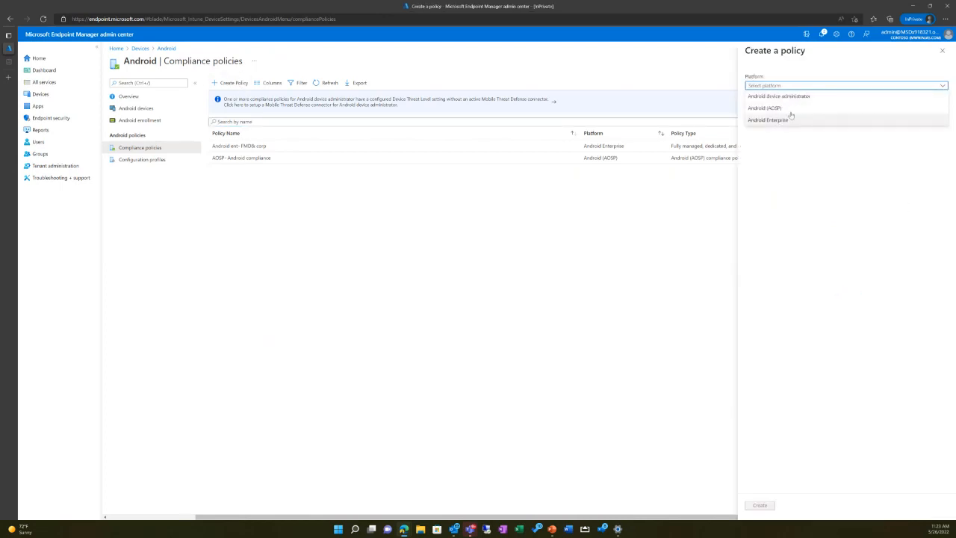
left_click(788, 120)
left_click(783, 108)
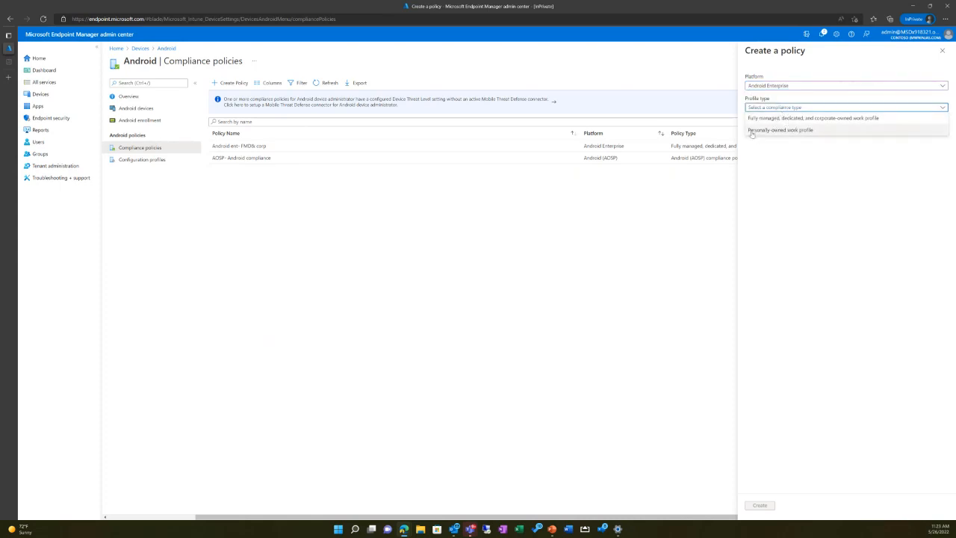
left_click(826, 121)
left_click(800, 110)
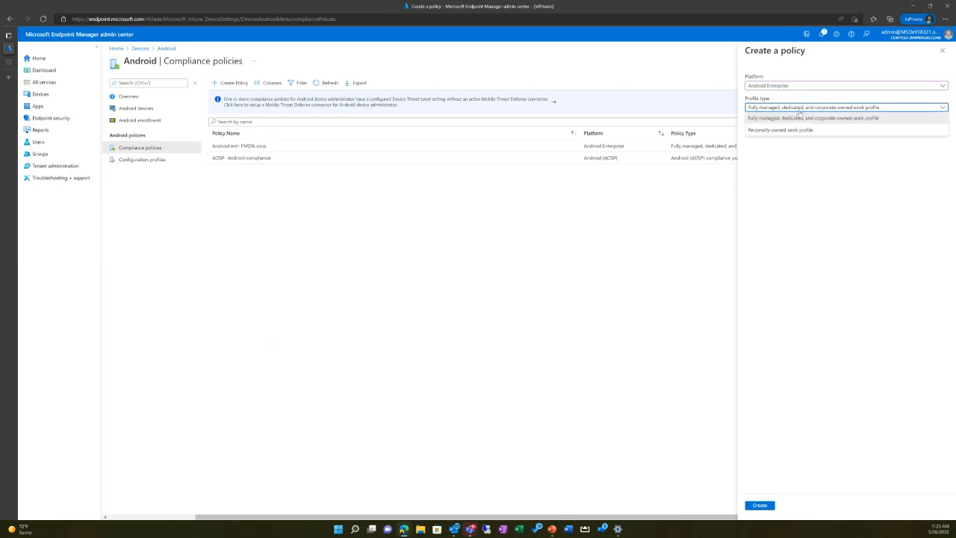
left_click(796, 130)
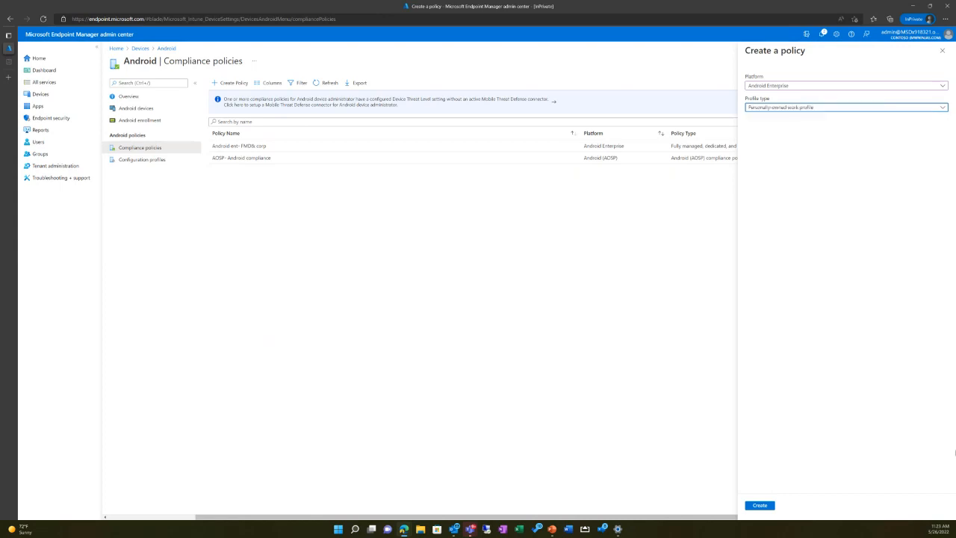
left_click(762, 506)
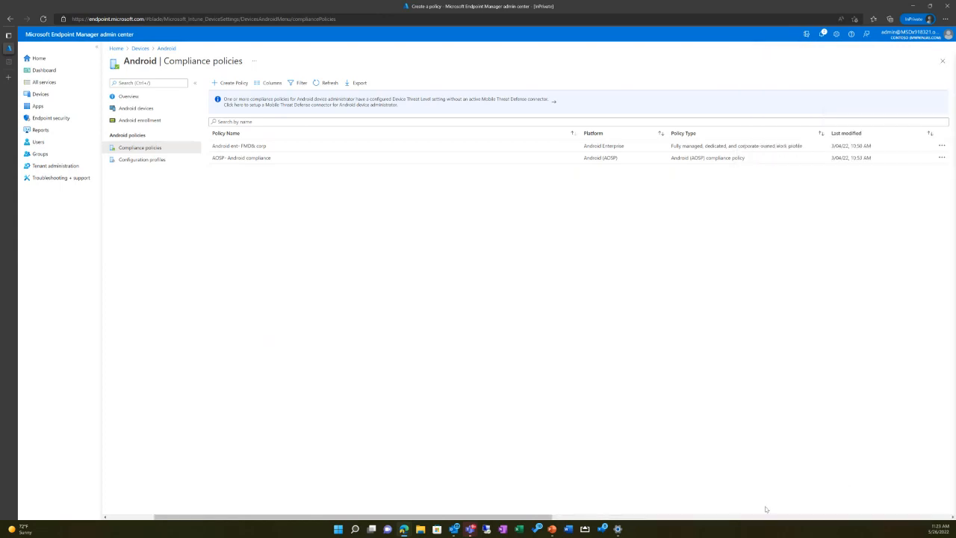
Step: Name the policy "Demo - Android" with the description "Demo" and proceed to the compliance settings
left_click(308, 107)
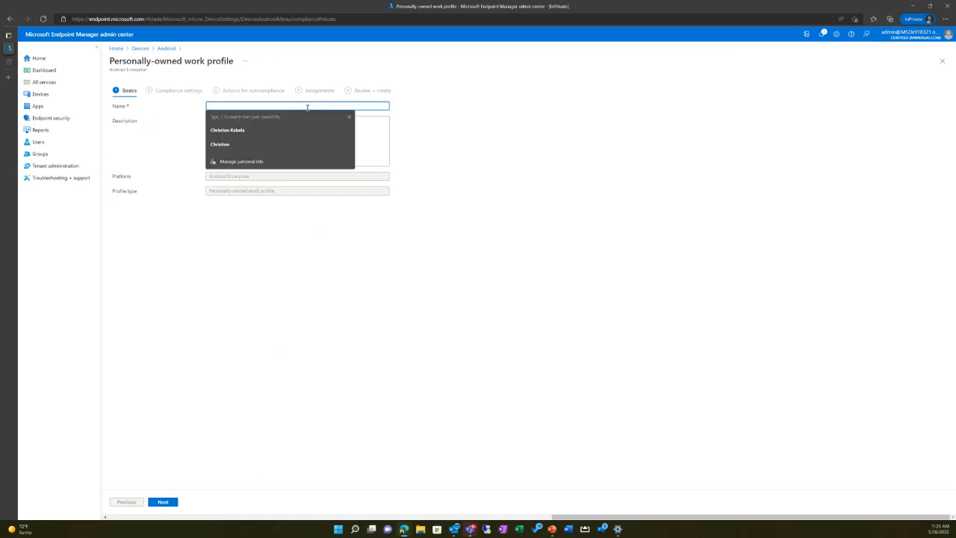
type("Demo")
key("Tab")
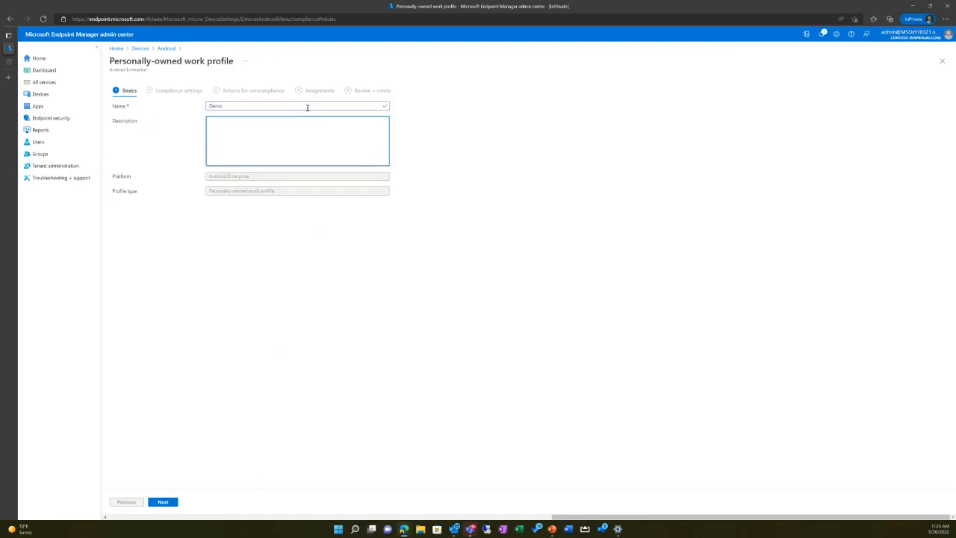
left_click(307, 108)
type("- A")
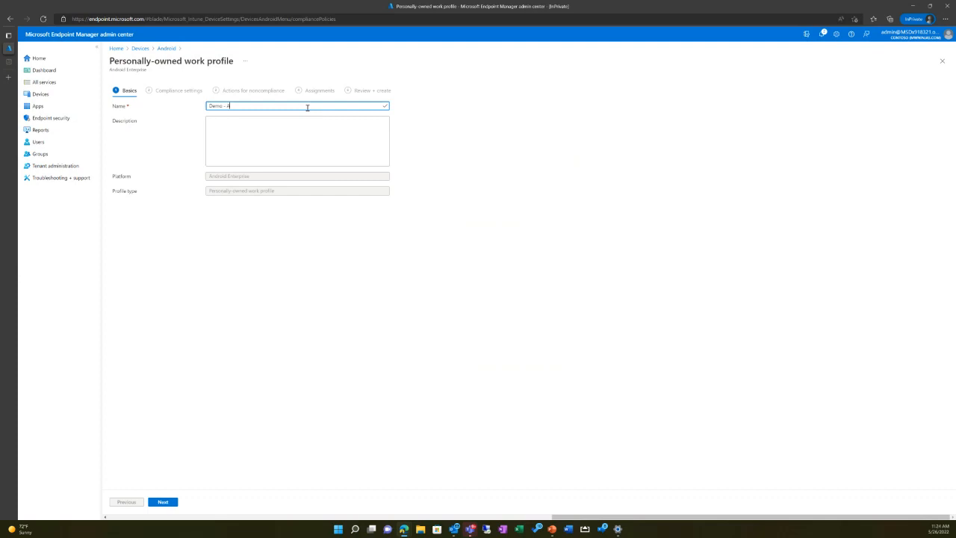
type("ndroid")
left_click(326, 150)
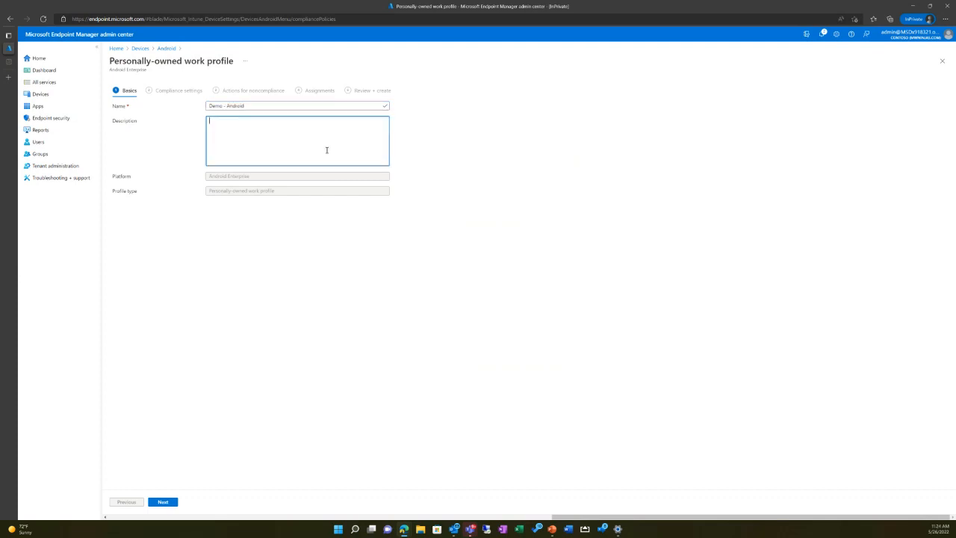
type("Demo")
left_click(163, 502)
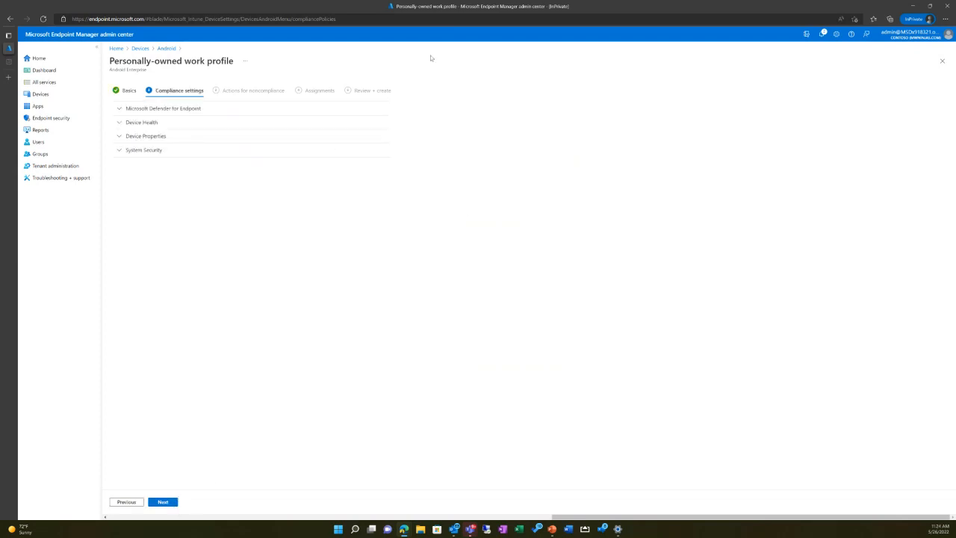
Step: Examine the machine risk score options in the Microsoft Defender for Endpoint compliance settings
left_click(131, 111)
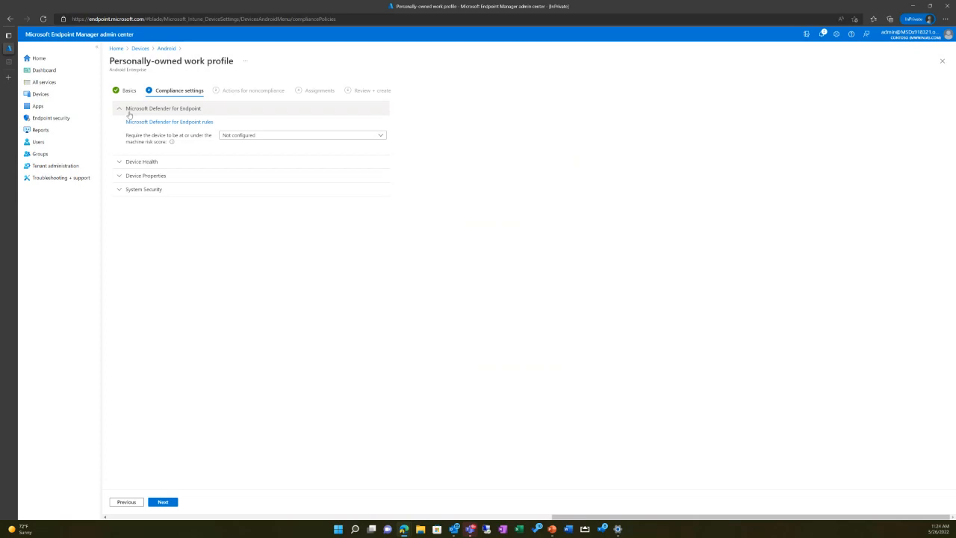
left_click(261, 137)
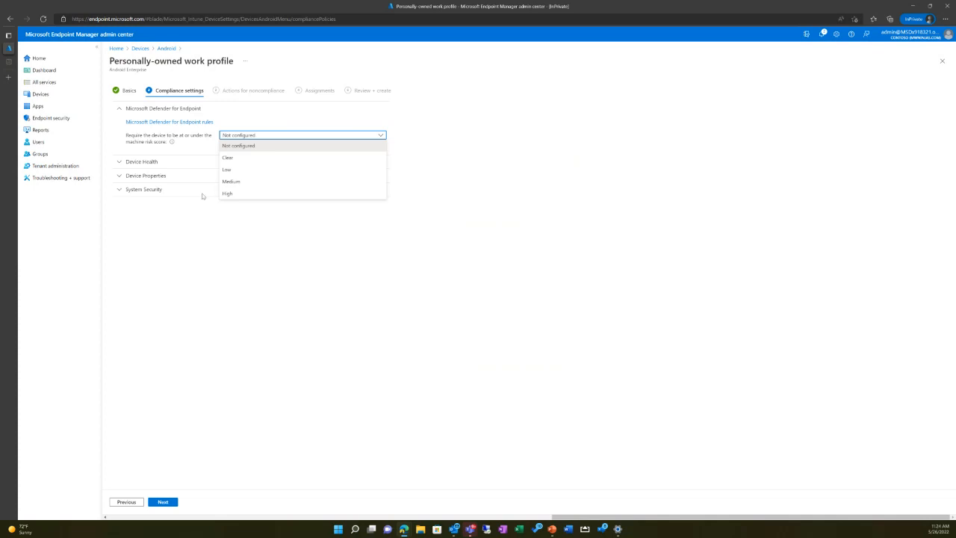
left_click(176, 254)
left_click(238, 139)
Step: In the Device Health settings, block rooted devices and require Google Play Services to be configured
left_click(141, 163)
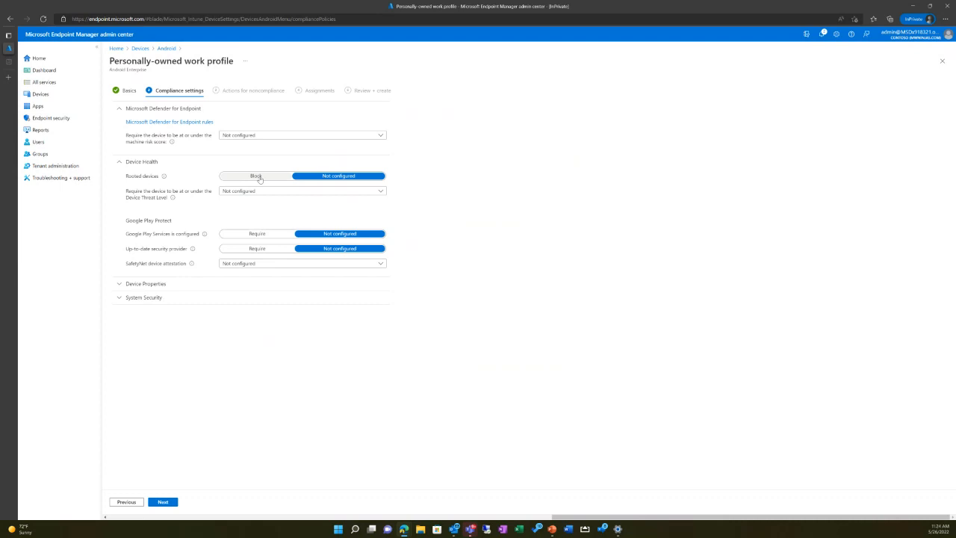
left_click(282, 181)
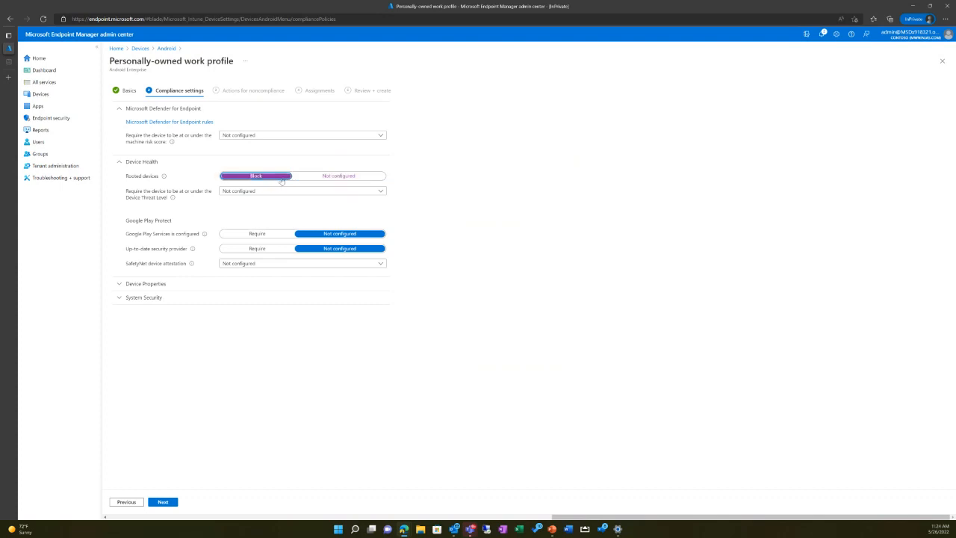
left_click(262, 192)
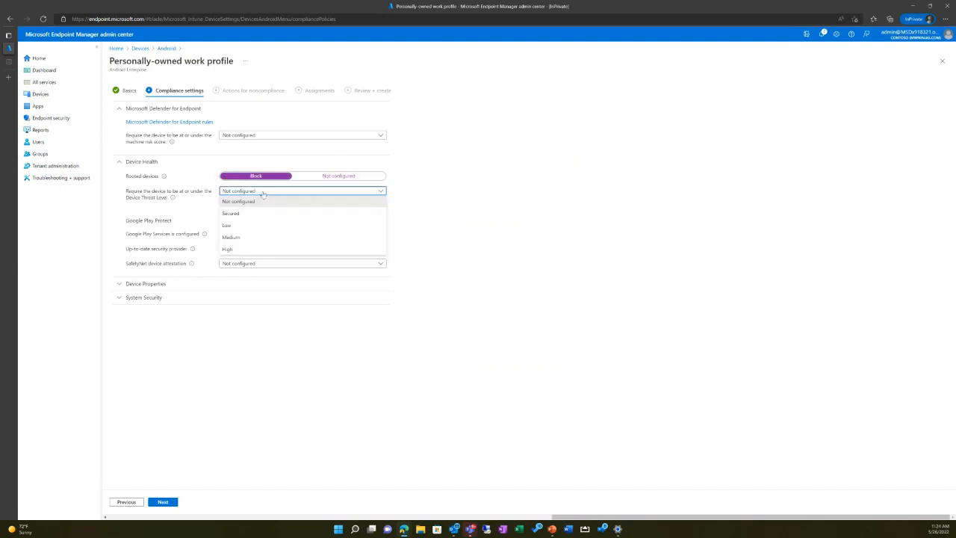
left_click(280, 196)
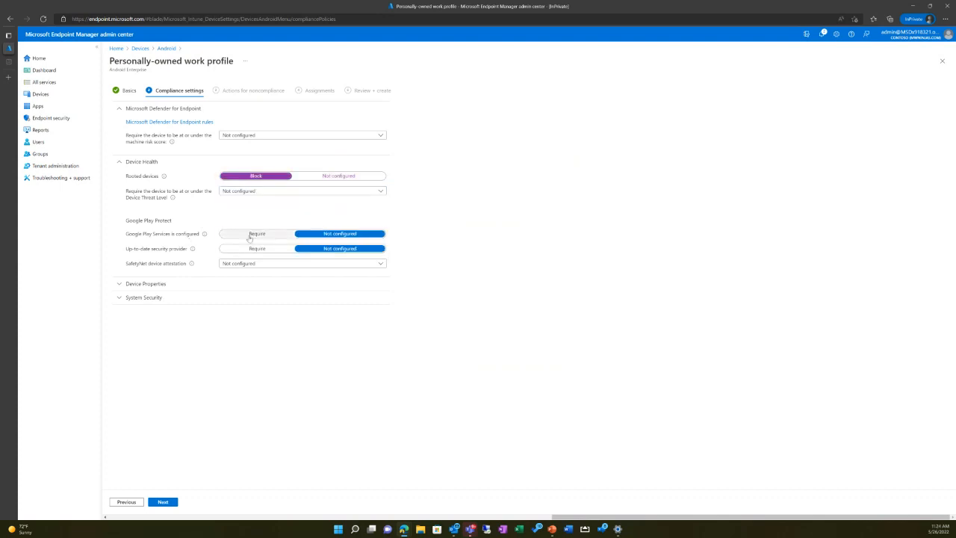
left_click(250, 235)
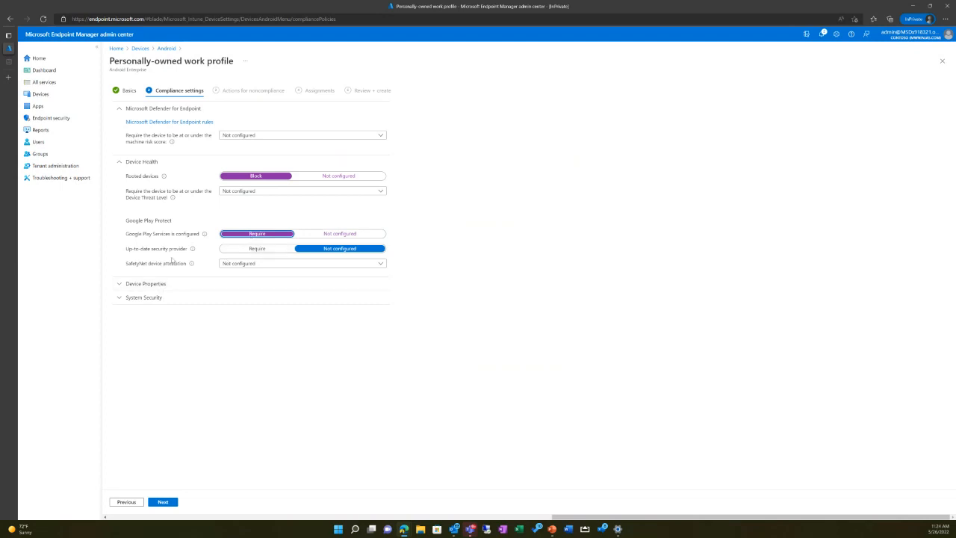
left_click(233, 265)
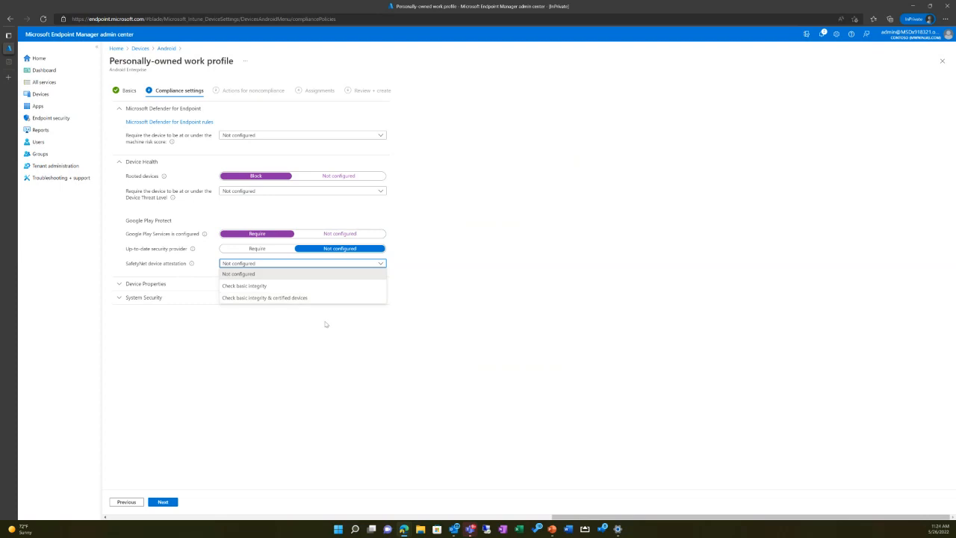
Step: Expand the Device Properties and System Security settings and require Company Portal app runtime integrity
left_click(145, 283)
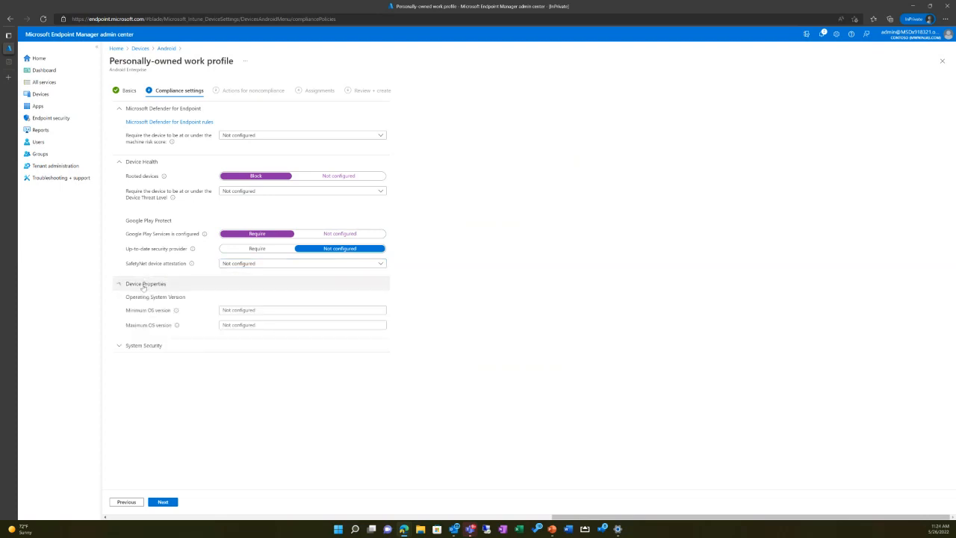
left_click(235, 324)
left_click(191, 346)
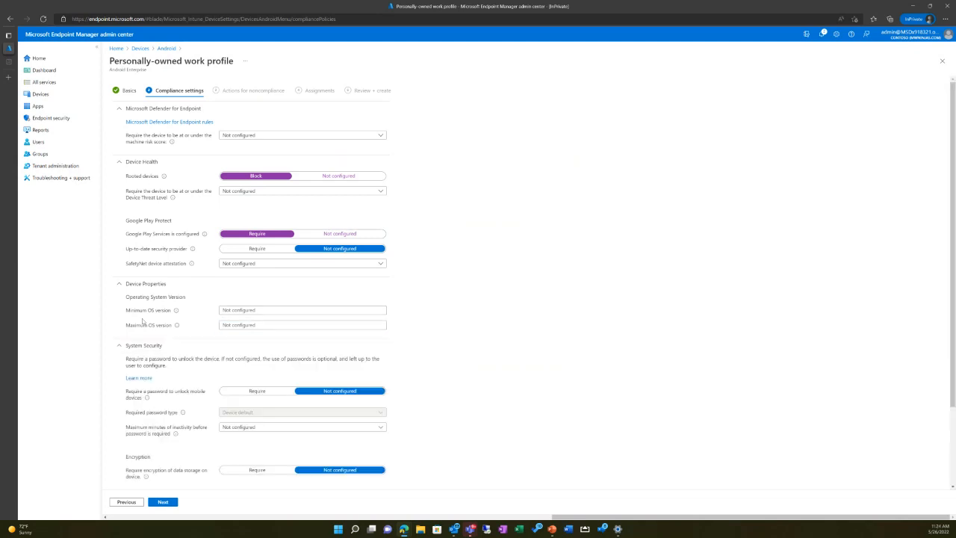
scroll(172, 307, "down", 2)
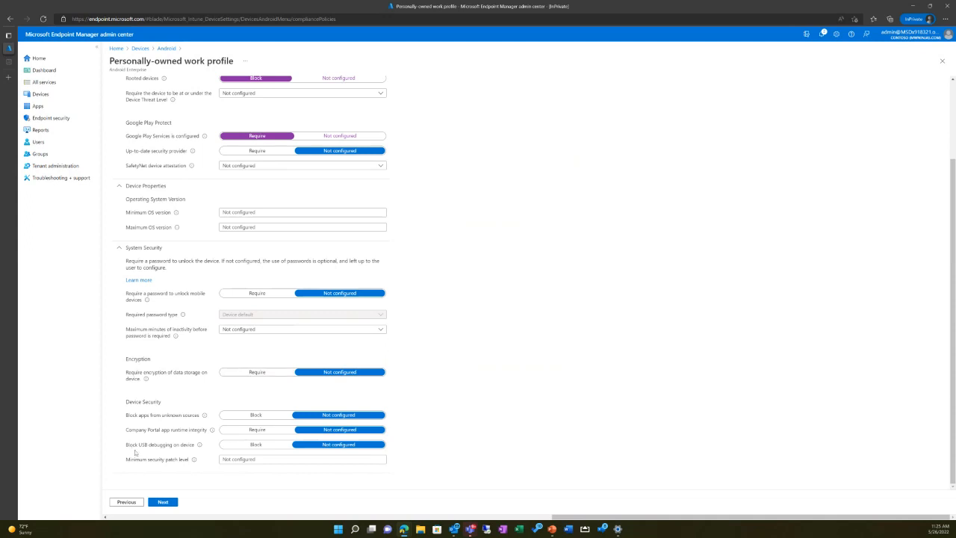
left_click(246, 431)
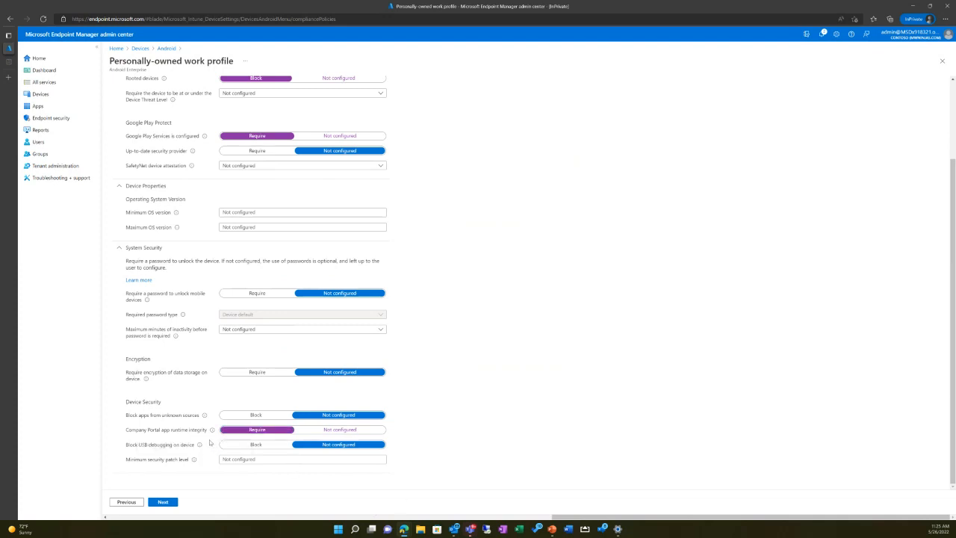
mouse_move(213, 432)
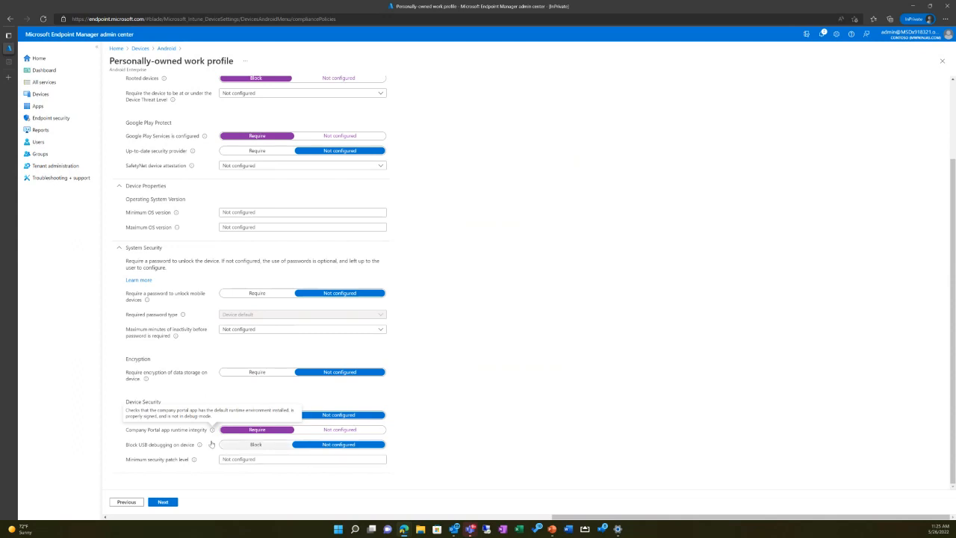
left_click_drag(132, 446, 195, 449)
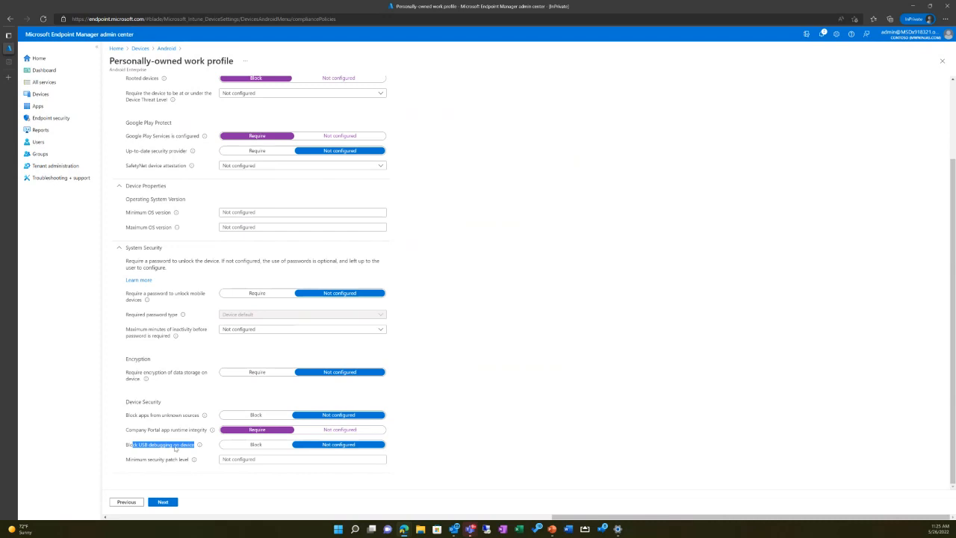
left_click(445, 309)
left_click(279, 213)
left_click(391, 230)
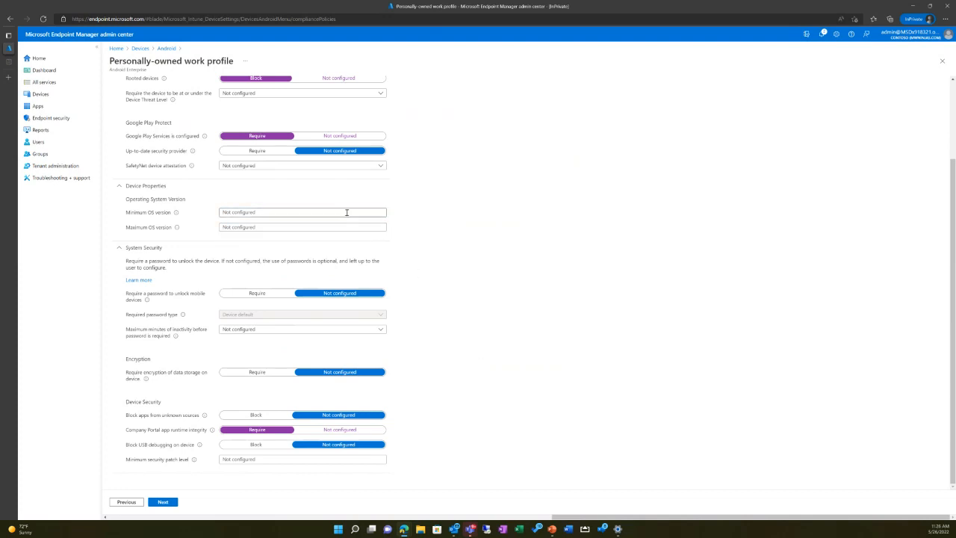
Step: Proceed to the actions for noncompliance and review the available additional actions without adding one
left_click(163, 502)
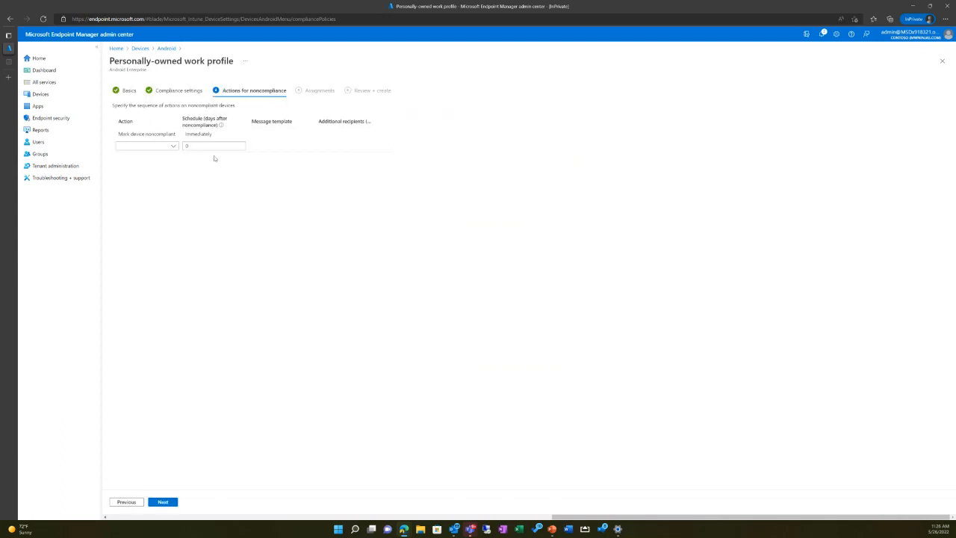
left_click(159, 147)
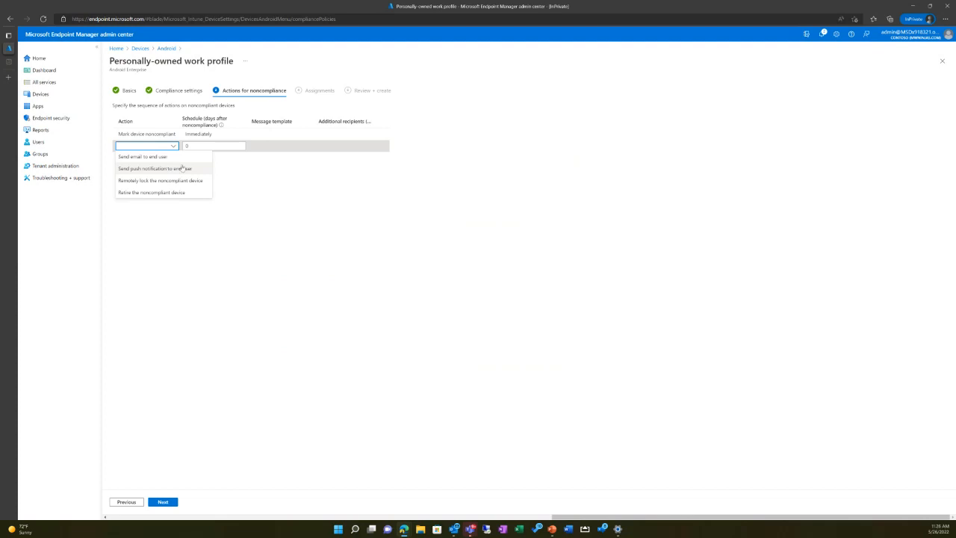
left_click(285, 348)
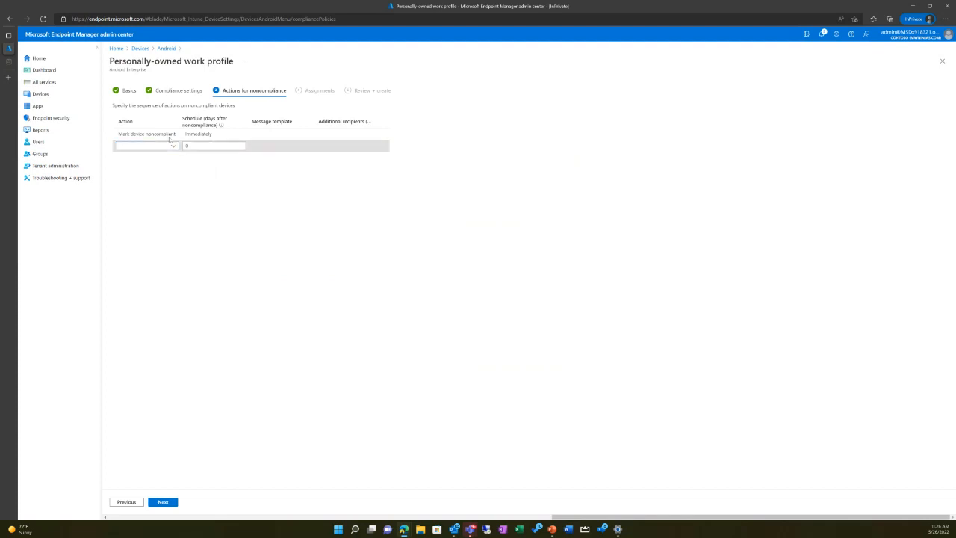
left_click(146, 147)
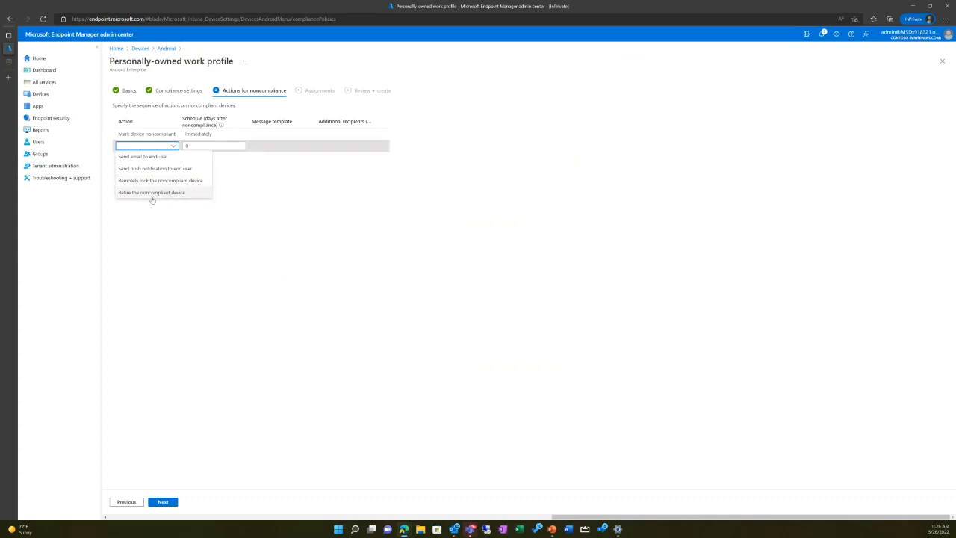
left_click(235, 314)
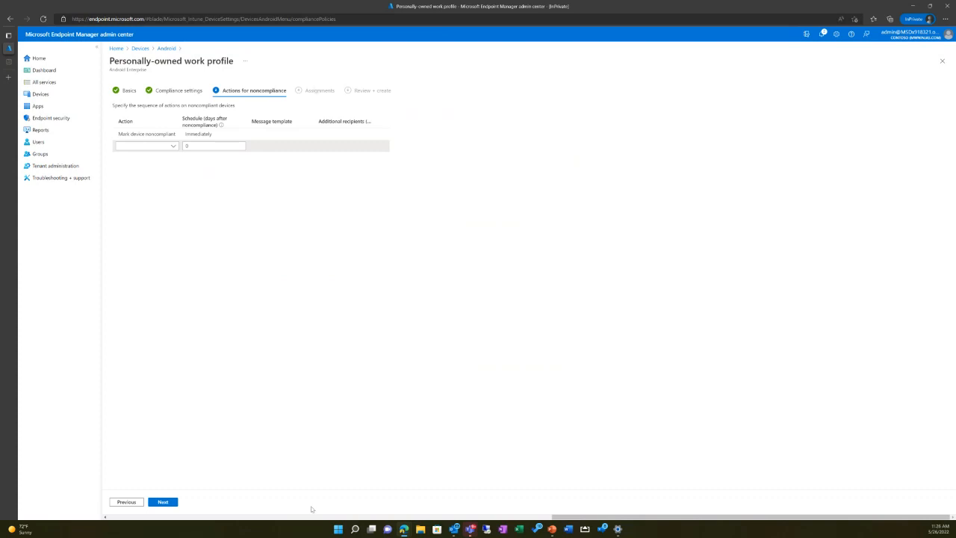
Step: Leave the Android compliance policy without group assignments and create it
left_click(163, 502)
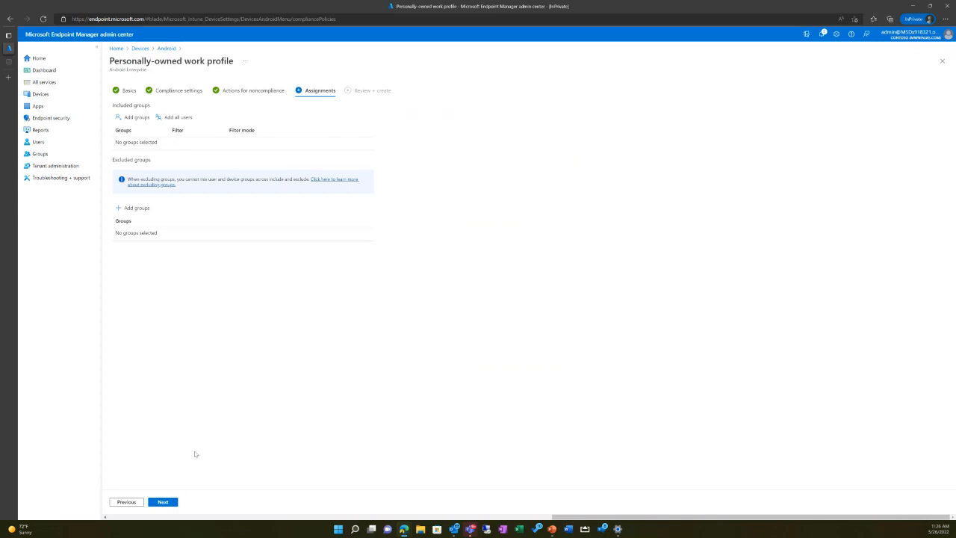
left_click(163, 502)
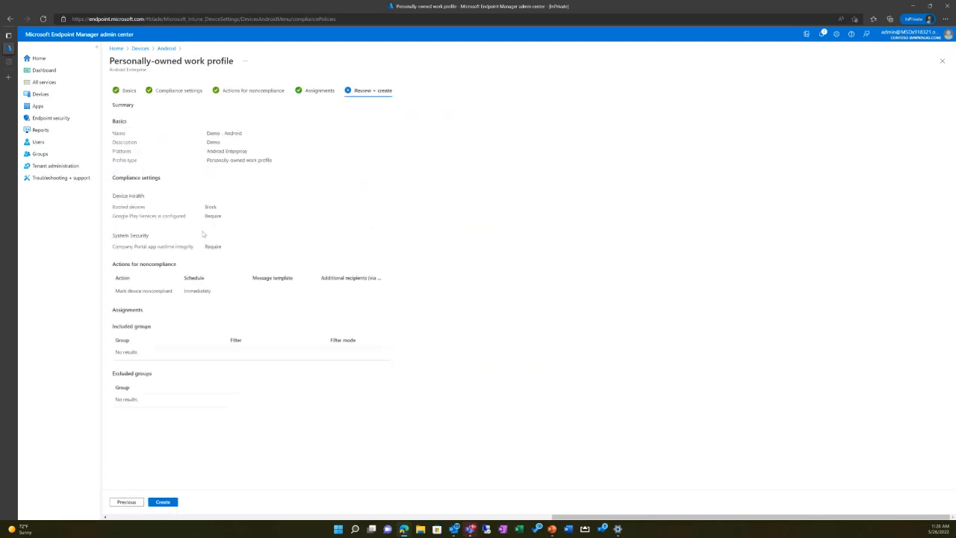
left_click(161, 502)
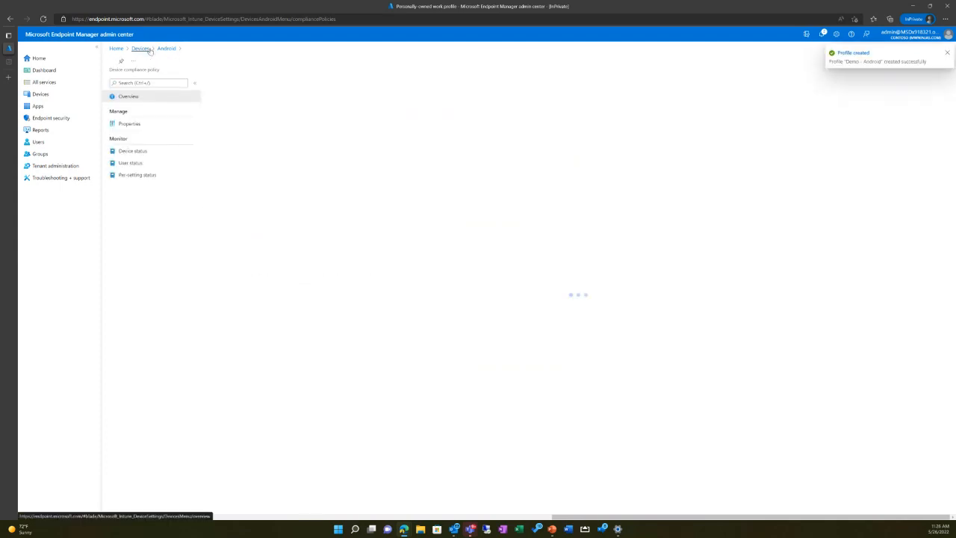
Step: Return to the devices overview and open the configuration profiles list
left_click(148, 48)
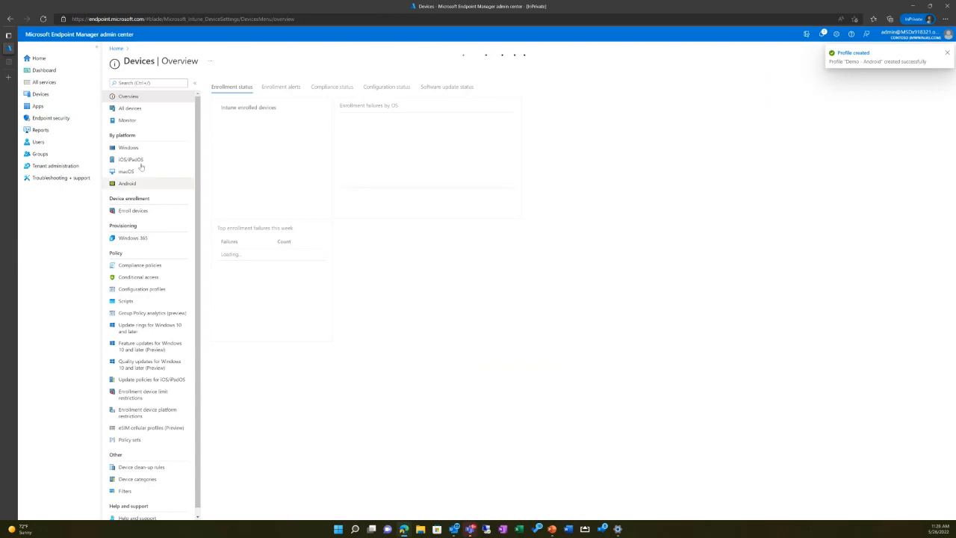
left_click(142, 183)
left_click(136, 49)
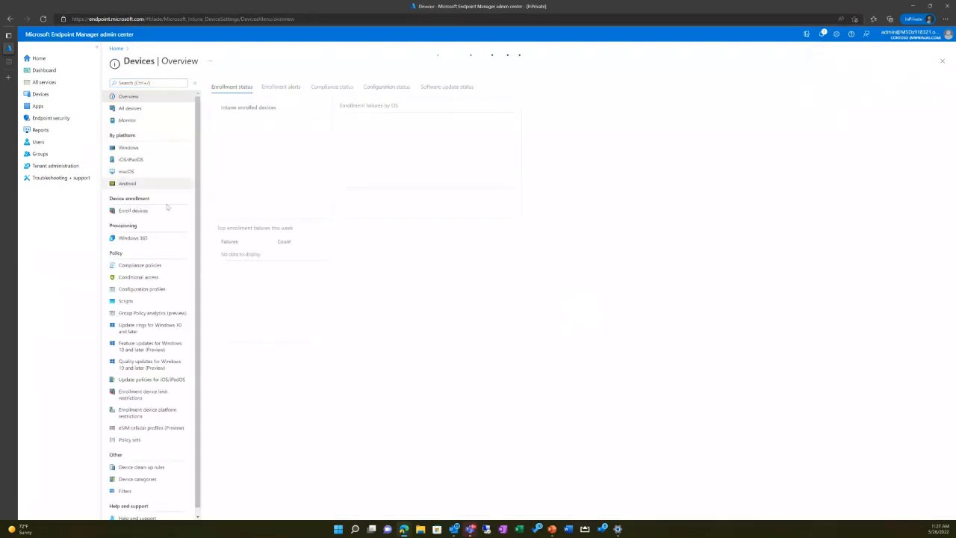
left_click(165, 289)
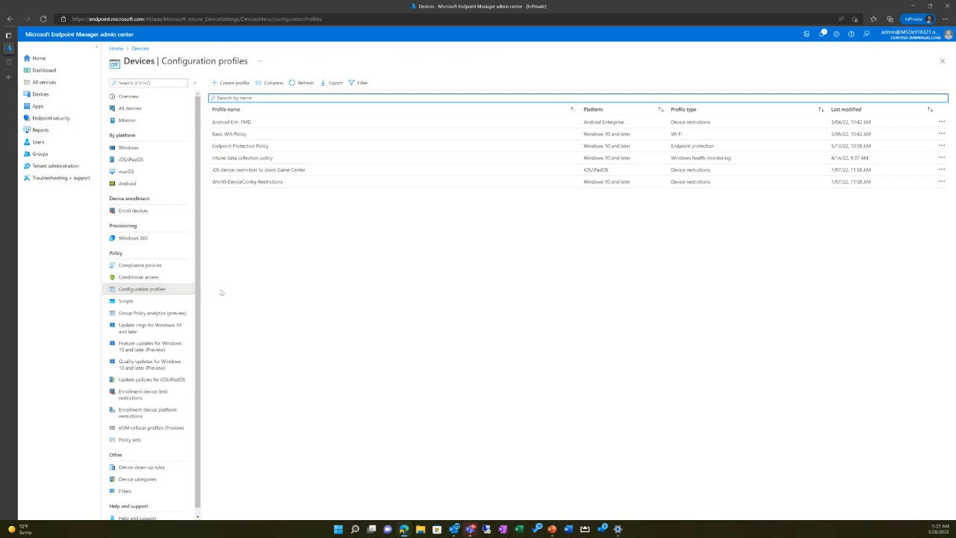
Step: Start a new configuration profile for the iOS/iPadOS platform with the Templates profile type
left_click(233, 83)
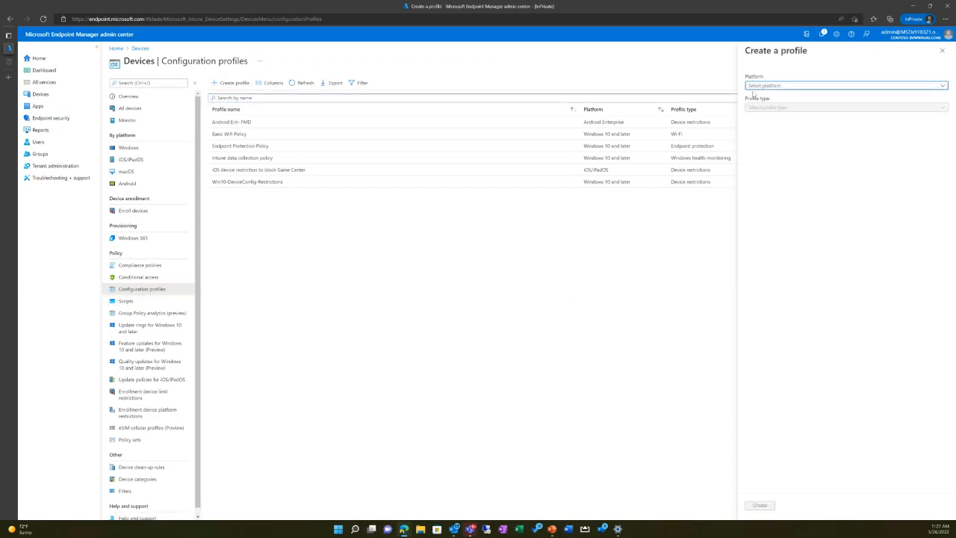
left_click(851, 87)
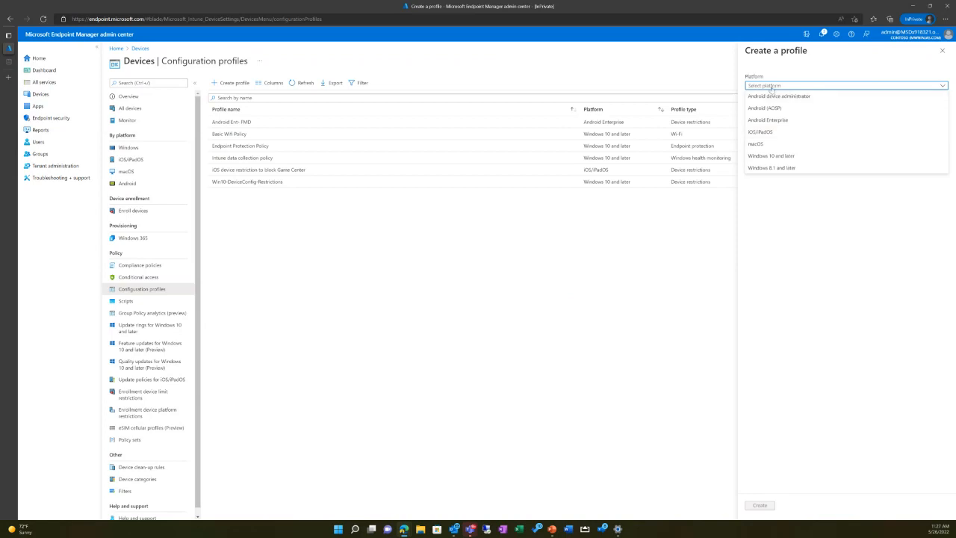
left_click(777, 133)
left_click(774, 108)
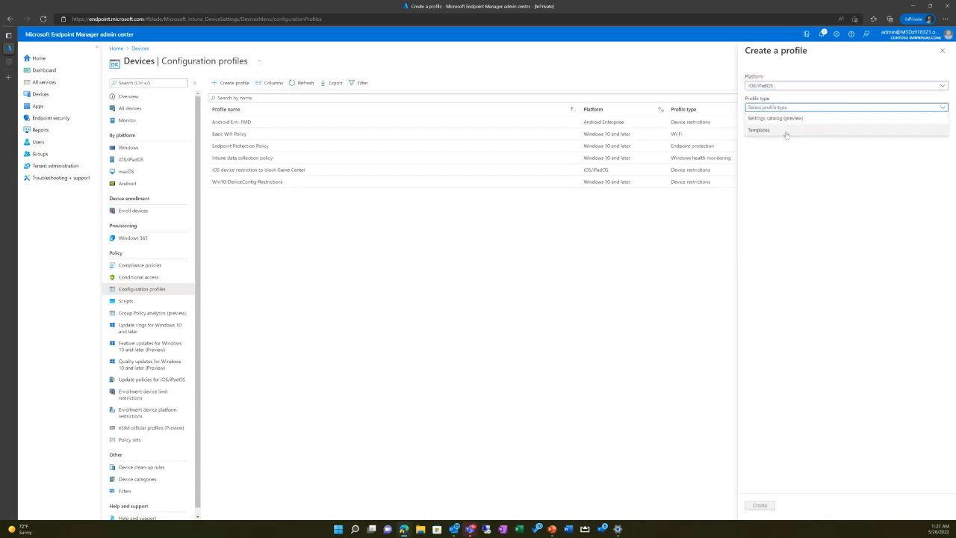
left_click(786, 131)
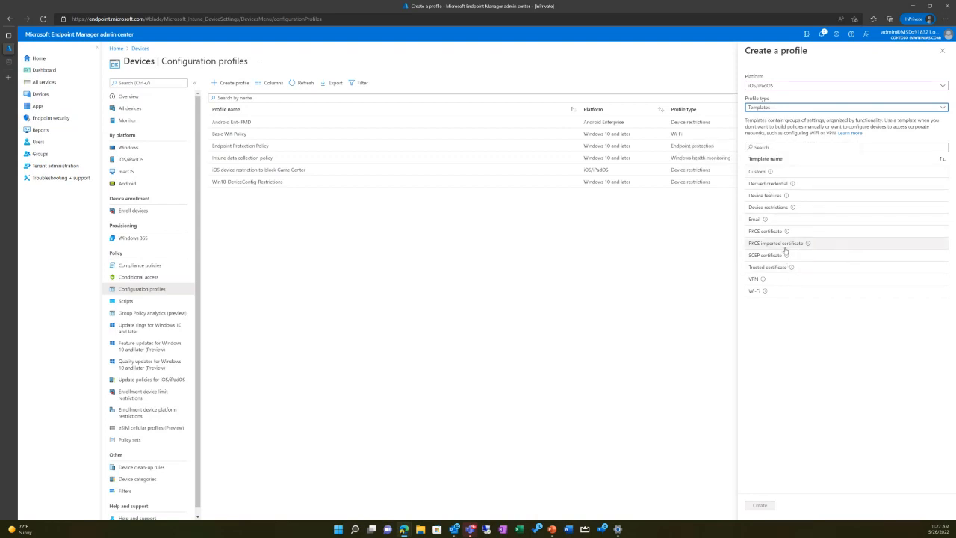
Step: Switch the profile type to Settings catalog (preview) for comparison and return it to Templates
left_click(783, 184)
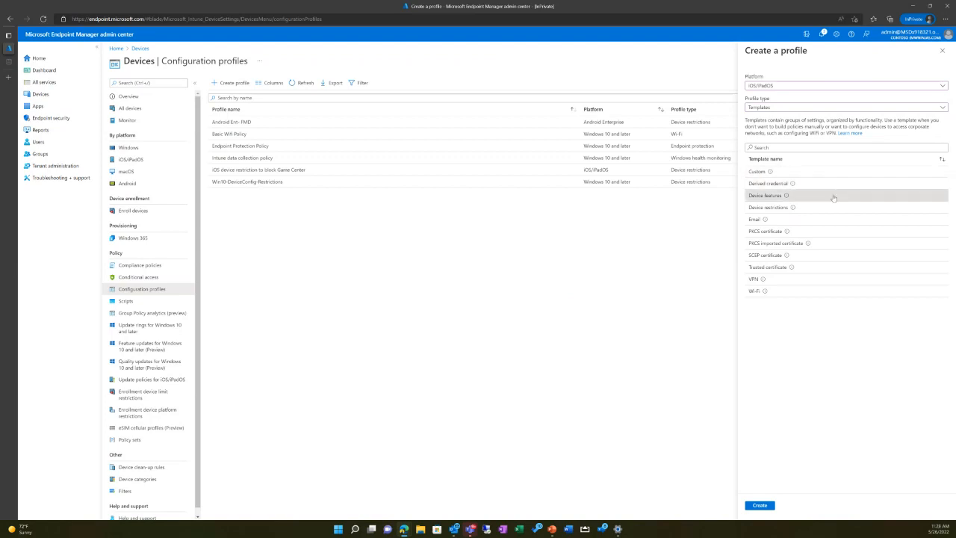
left_click(806, 108)
left_click(787, 117)
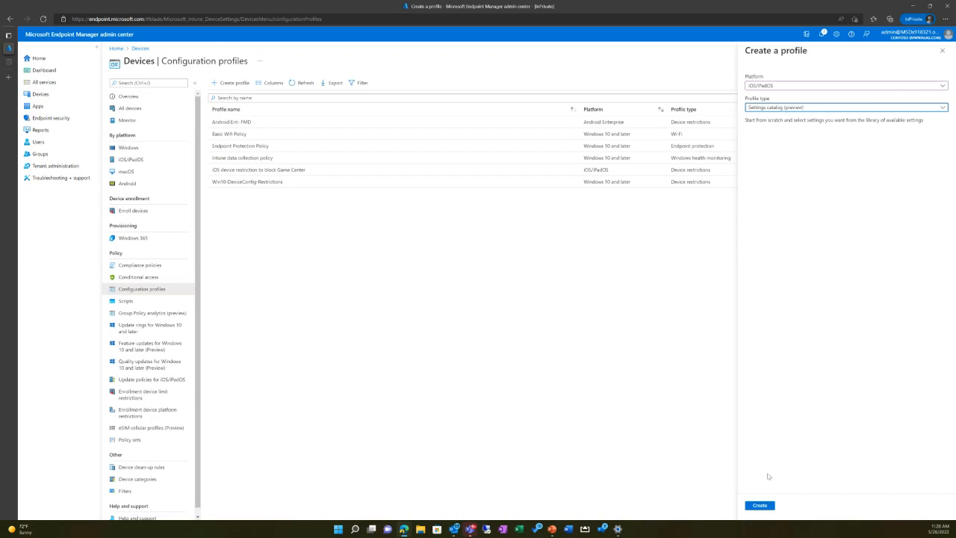
left_click(815, 109)
left_click(794, 119)
left_click(818, 110)
left_click(794, 131)
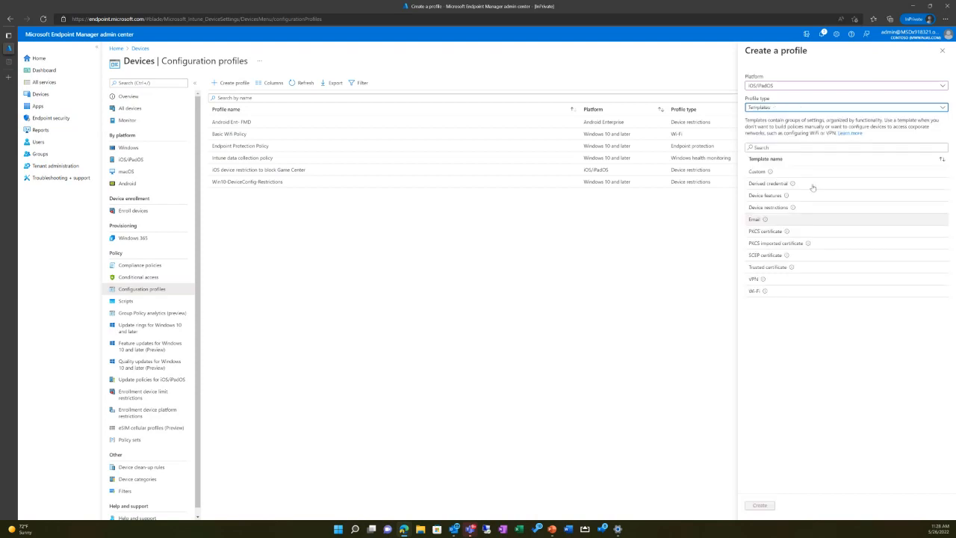
Step: Choose the Device features template and create the iOS/iPadOS profile from it
left_click(803, 147)
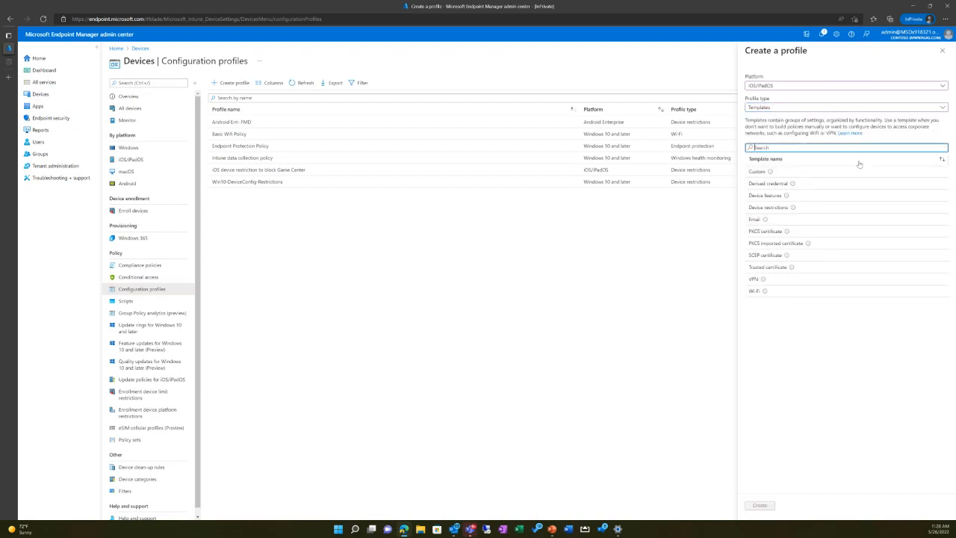
left_click(806, 196)
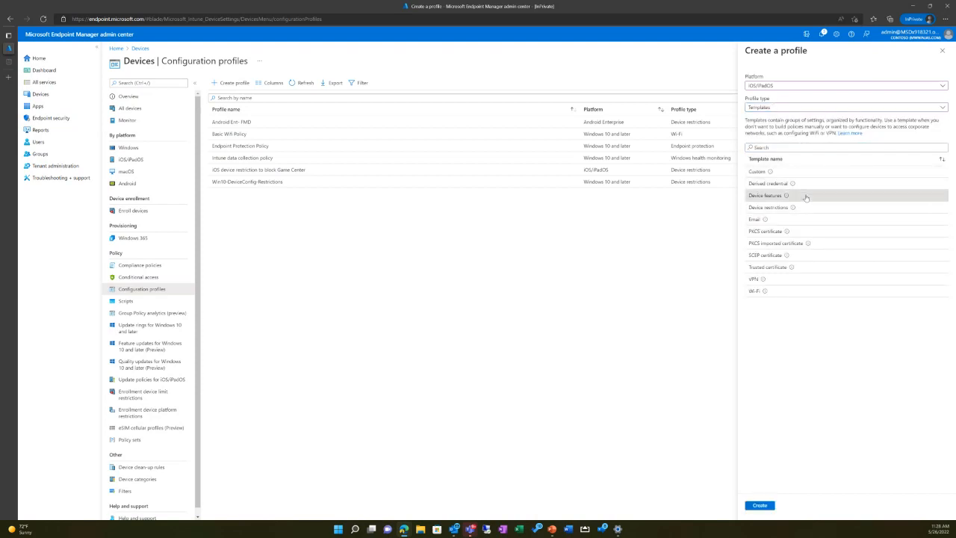
left_click(760, 506)
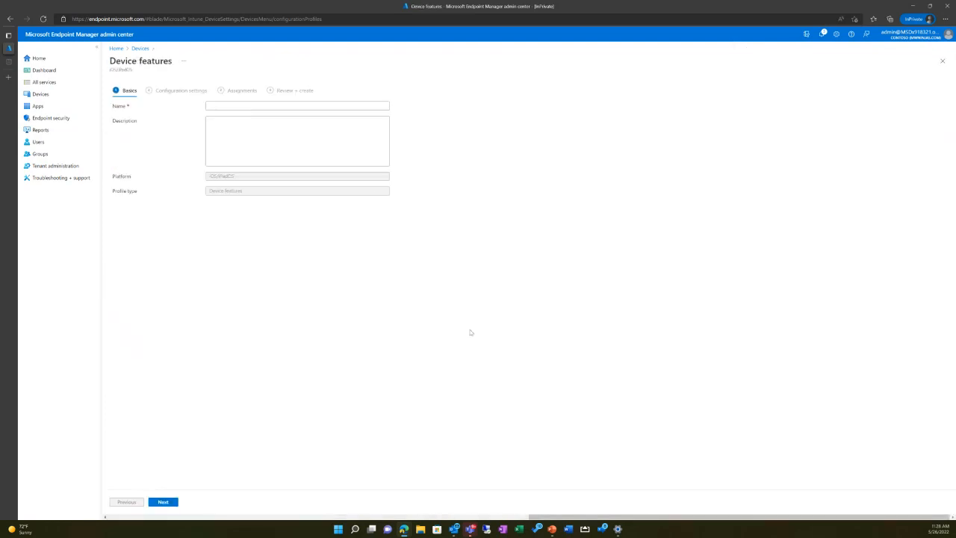
Step: Name the device features profile "iOS Restrictions" and continue to its configuration settings
left_click(223, 106)
type("iOS")
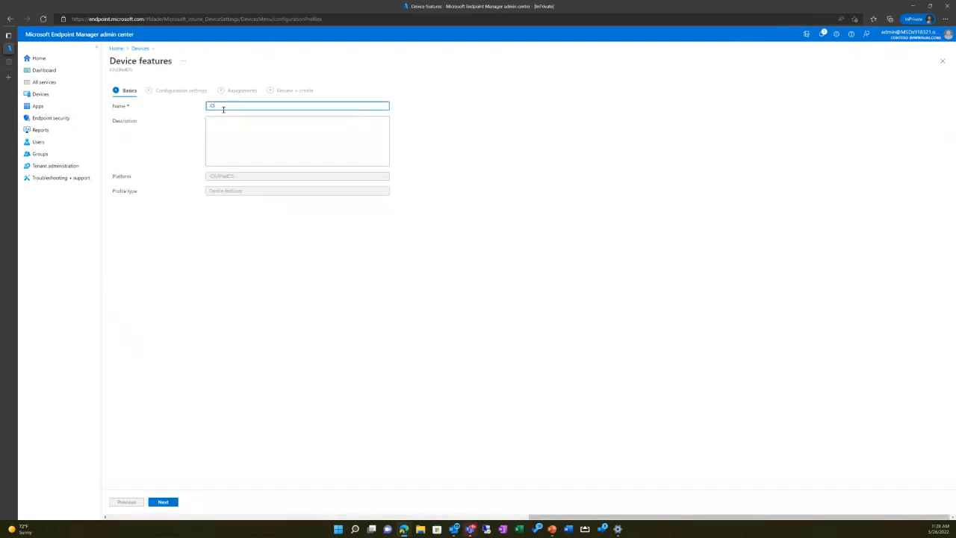
type(" Restrictions")
left_click(162, 503)
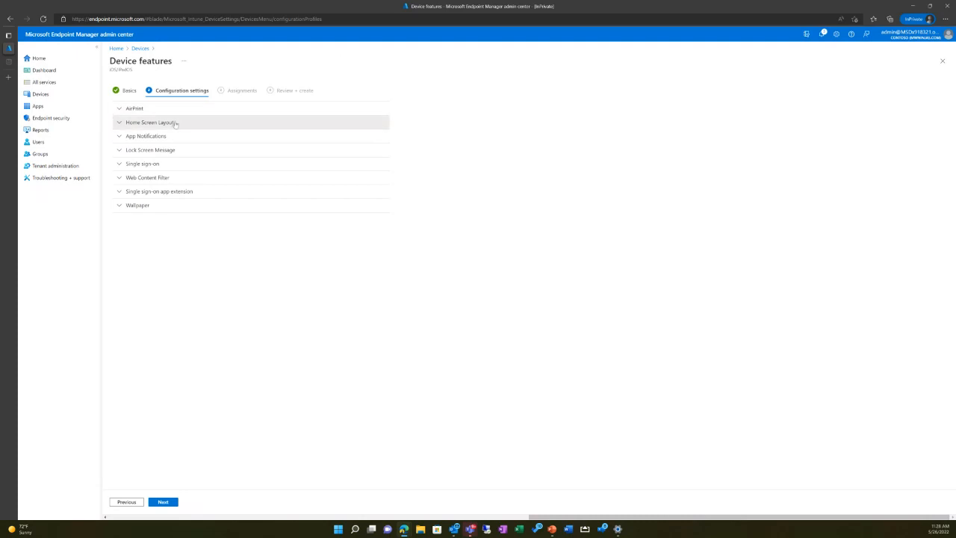
Step: Examine the Home Screen Layout and AirPrint settings, including the home screen slots and the grid size choices
left_click(180, 123)
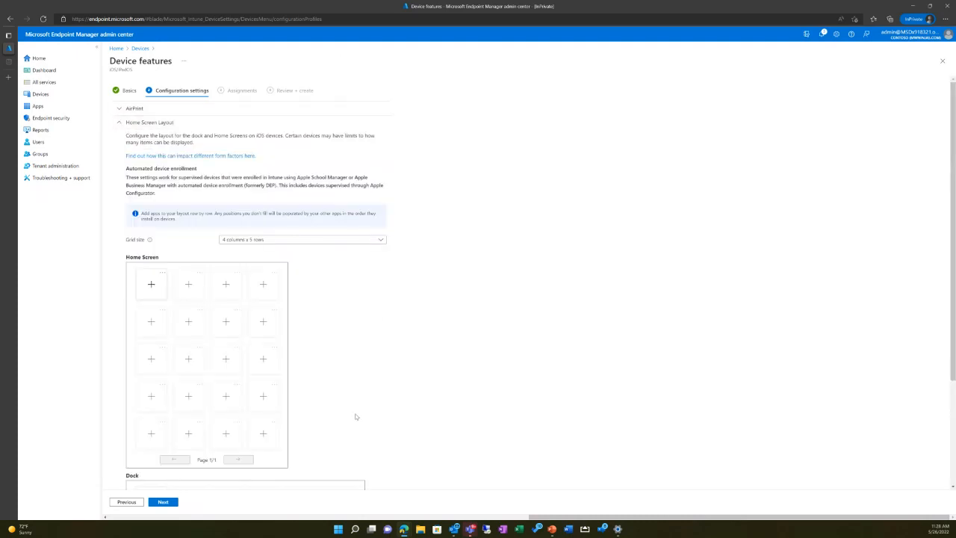
left_click(160, 289)
left_click(120, 108)
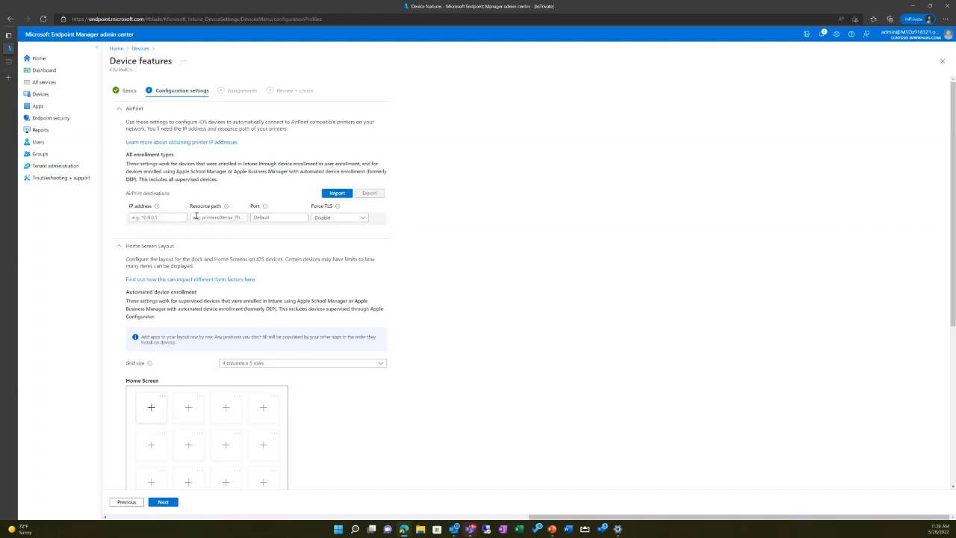
scroll(227, 394, "down", 4)
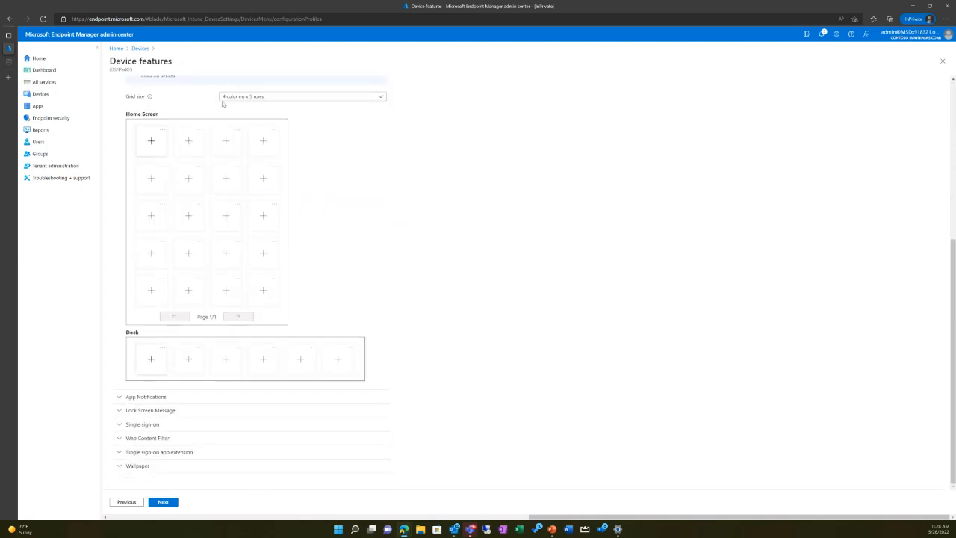
left_click(258, 97)
left_click(258, 97)
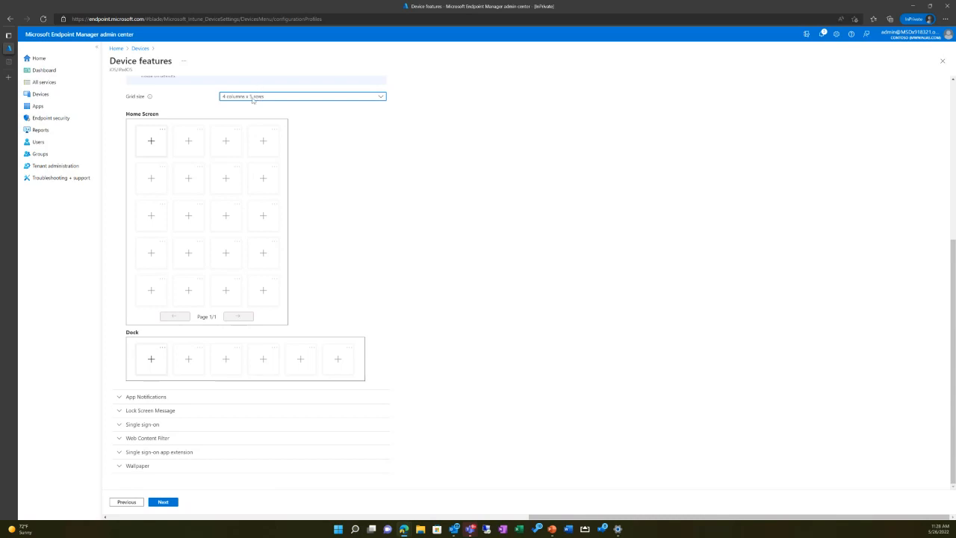
left_click(254, 100)
left_click(246, 110)
left_click(248, 102)
left_click(224, 319)
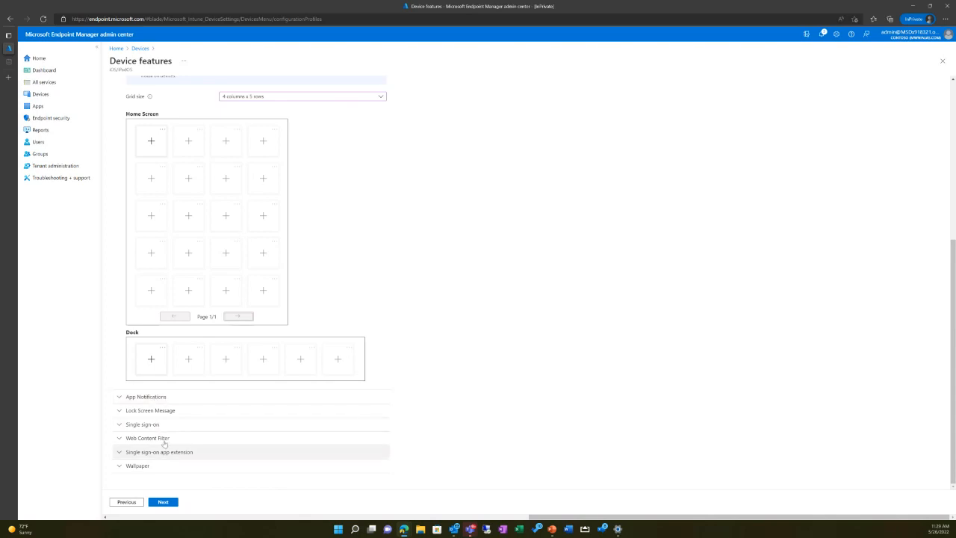
Step: Examine the App Notifications, Lock Screen Message and Single sign-on settings of the profile
left_click(160, 398)
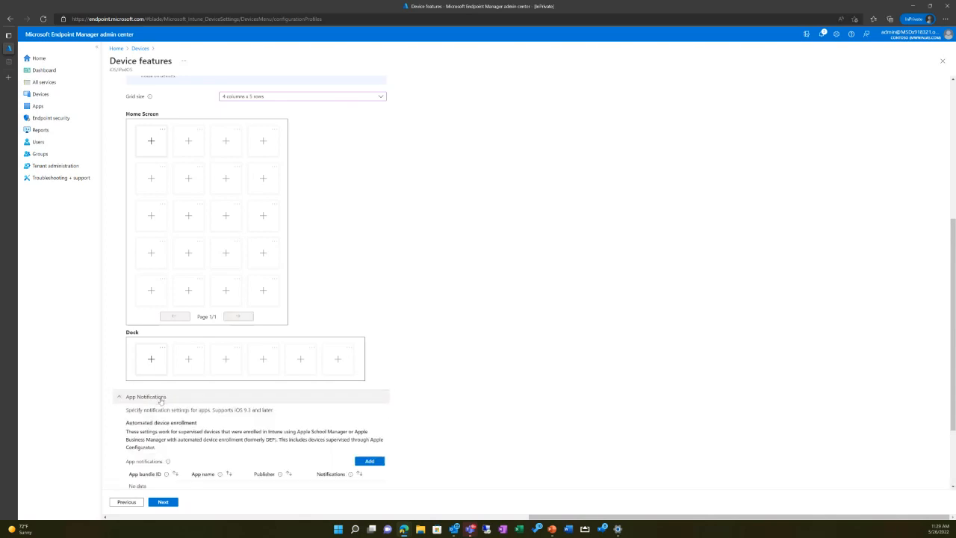
scroll(431, 356, "down", 3)
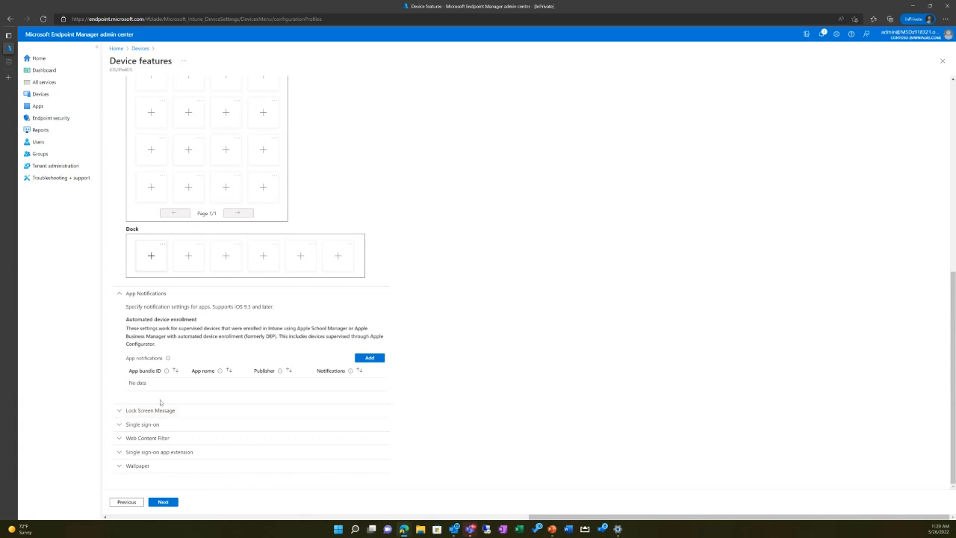
left_click(160, 410)
scroll(204, 396, "down", 1)
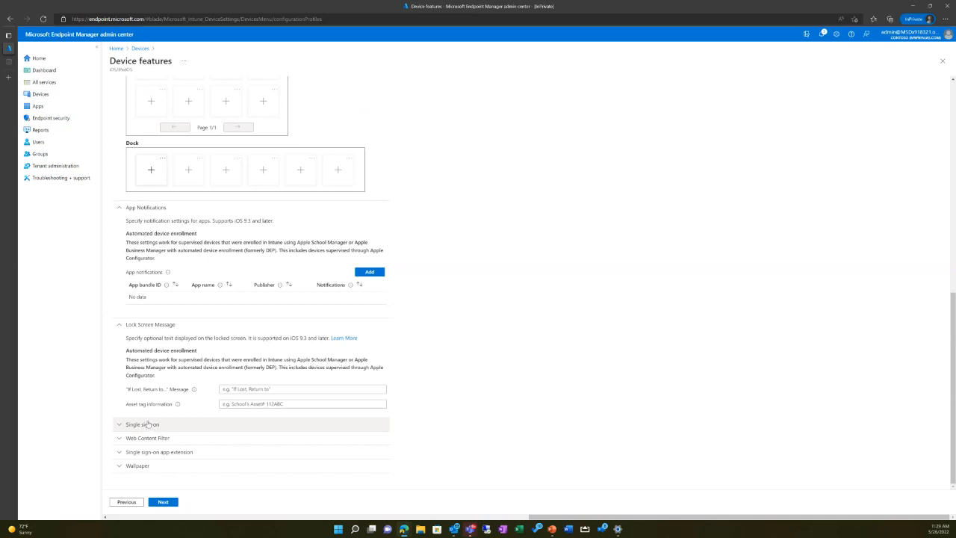
left_click(177, 425)
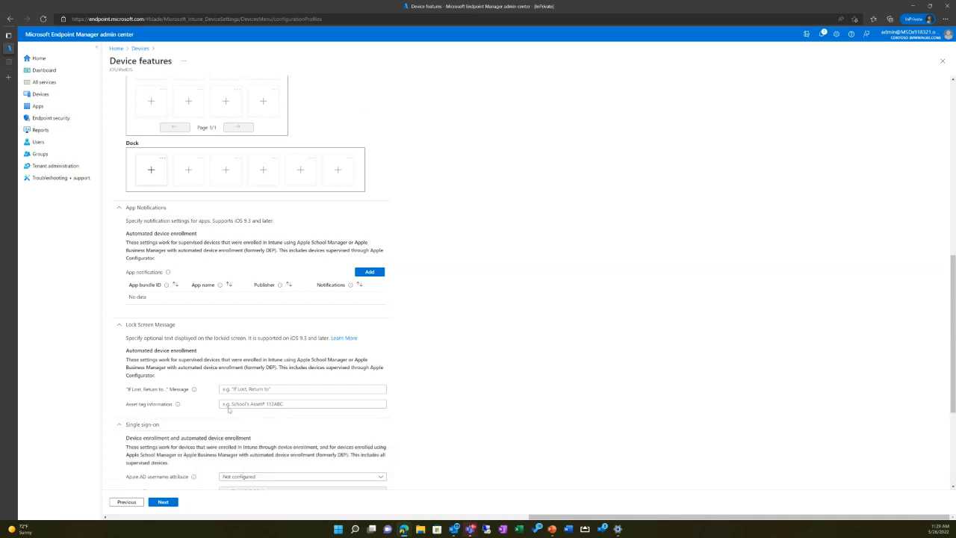
scroll(298, 280, "down", 3)
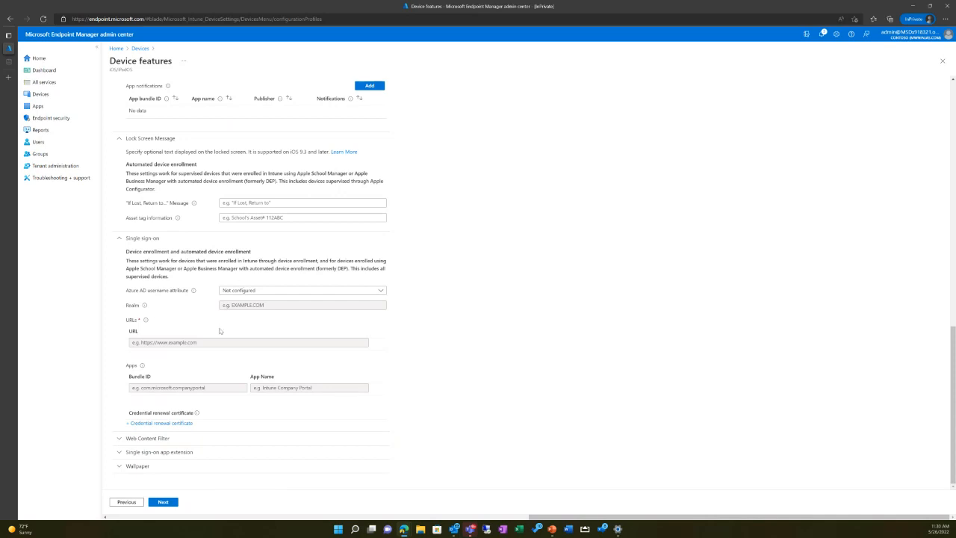
Step: Examine the Web Content Filter settings and its filter types, keeping the filter type at Not configured
left_click(154, 438)
scroll(211, 355, "down", 2)
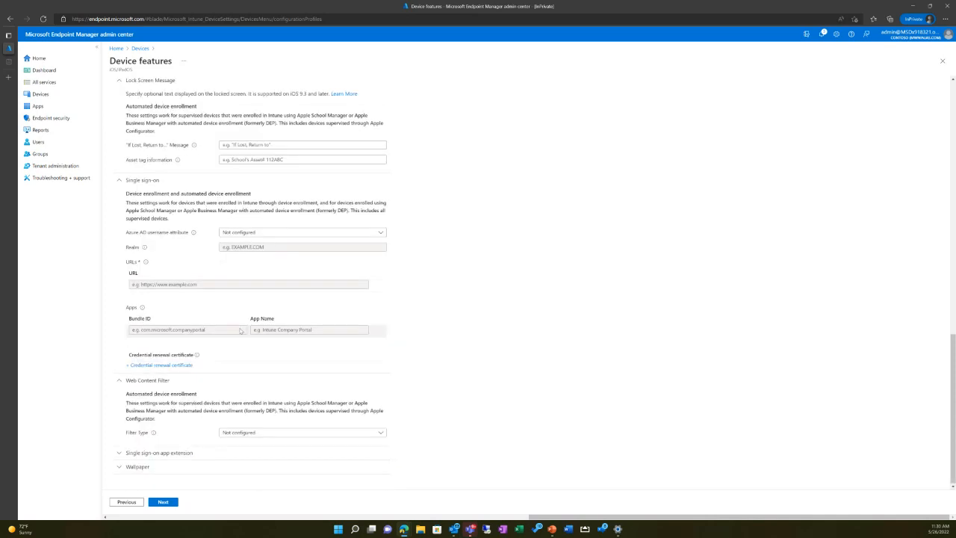
left_click(266, 433)
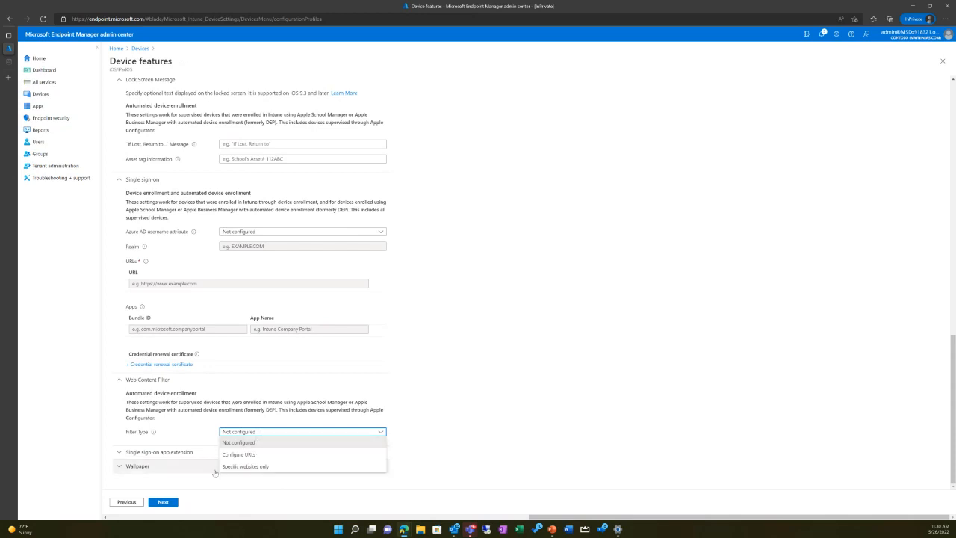
left_click(536, 369)
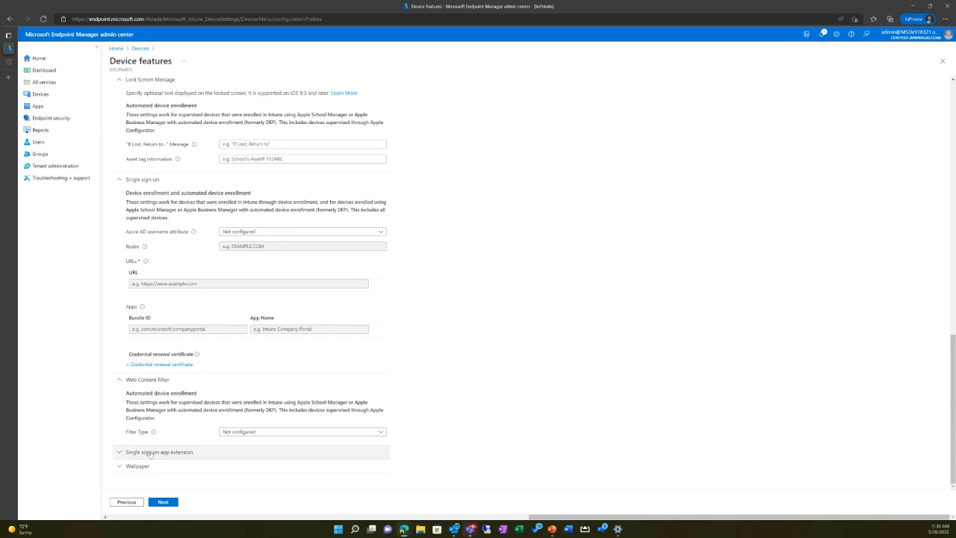
left_click(269, 433)
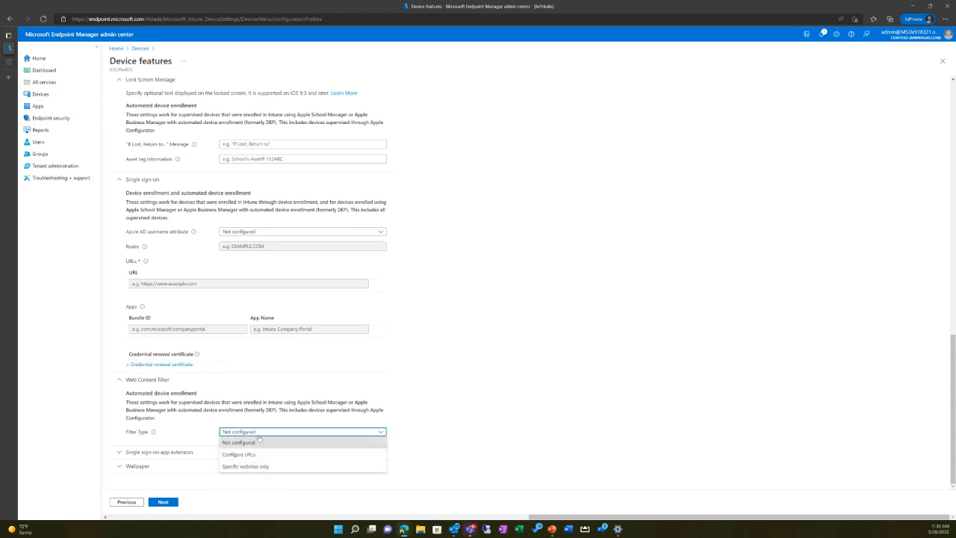
left_click(231, 440)
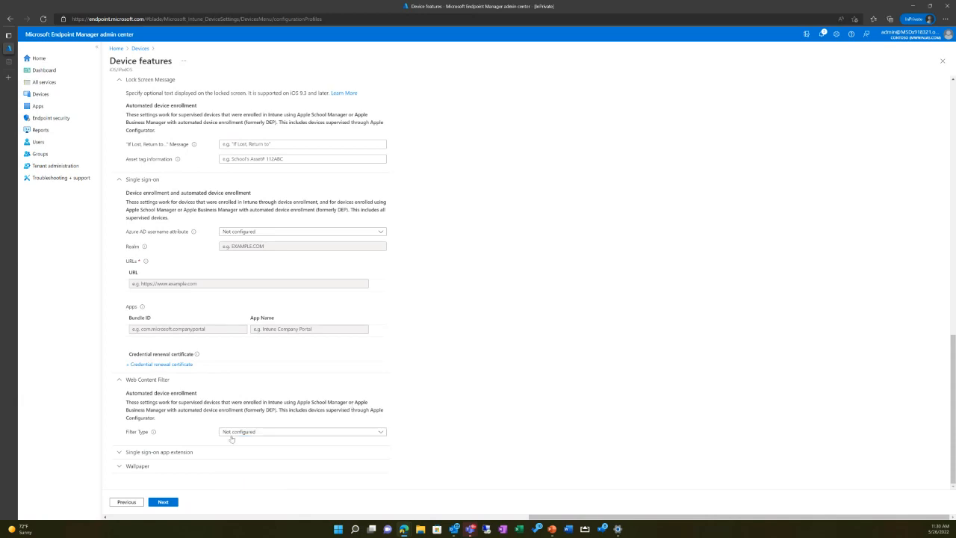
Step: Continue to the assignments and include all devices in the profile
left_click(176, 504)
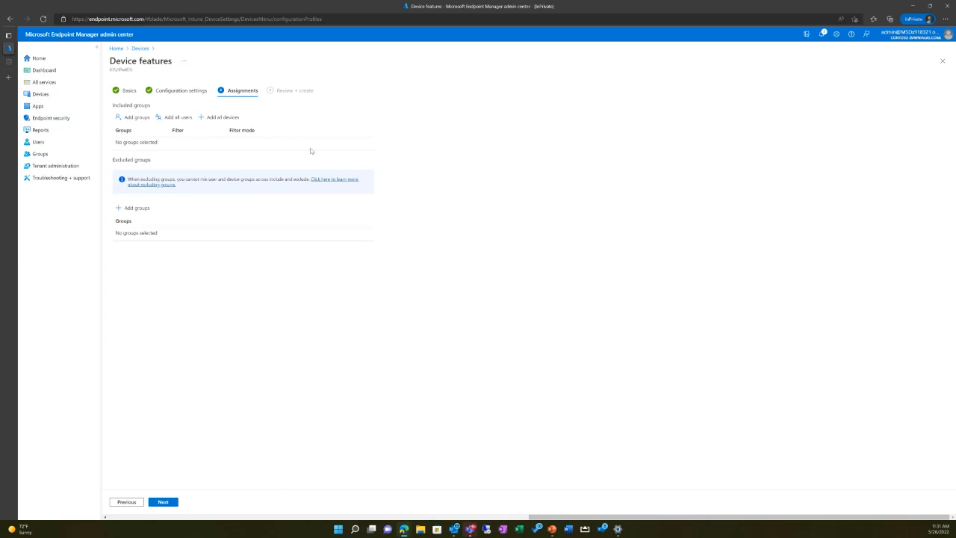
left_click(228, 118)
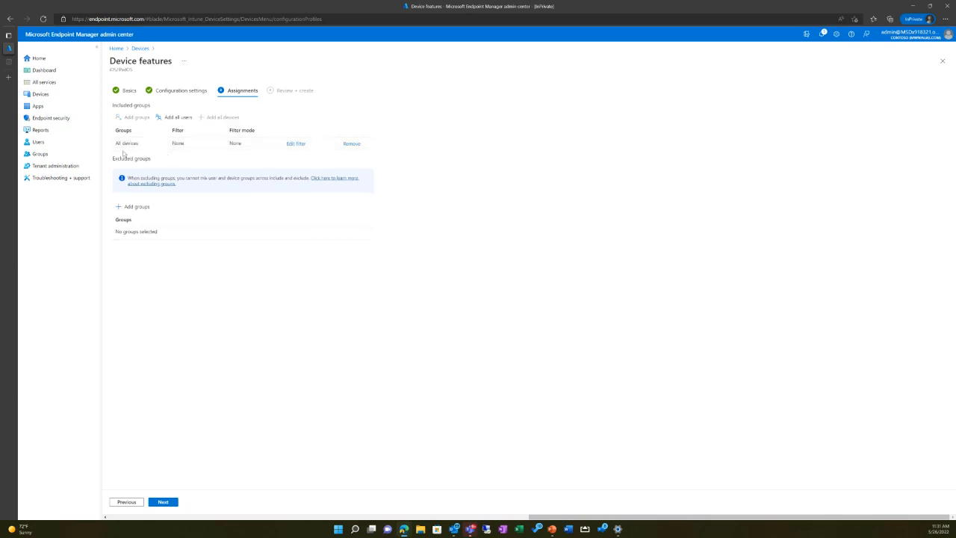
Step: Try the Include filtered devices in assignment option for the All devices group and discard the filter edits
left_click(306, 144)
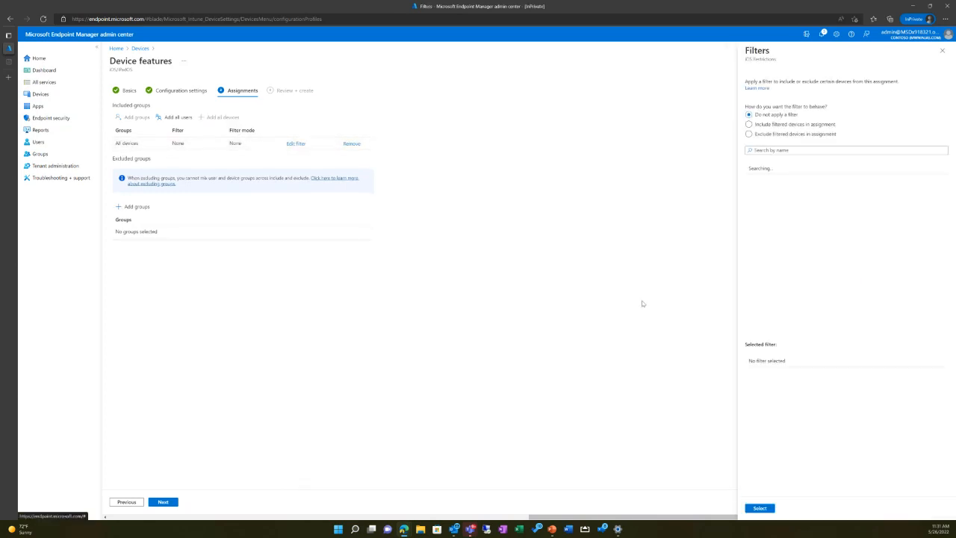
left_click(789, 124)
left_click(778, 134)
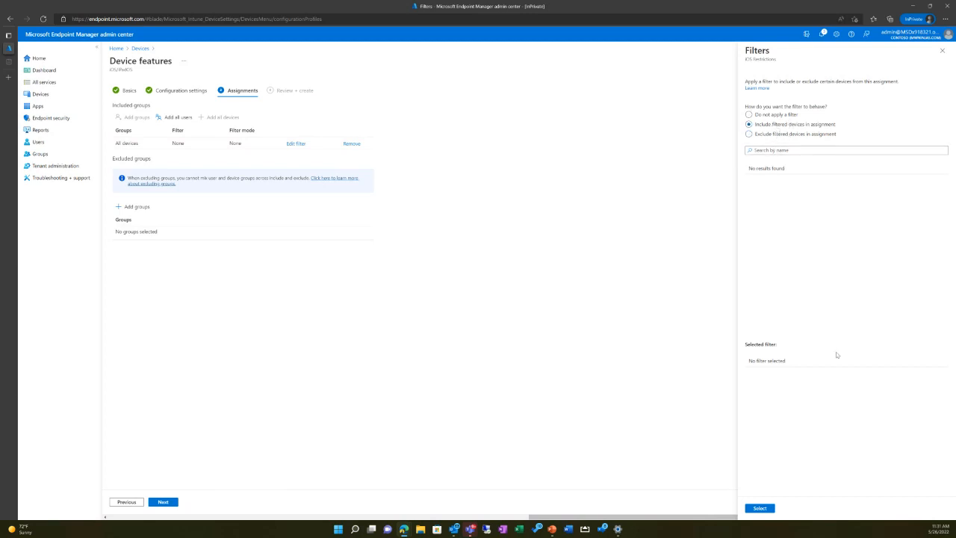
left_click(942, 51)
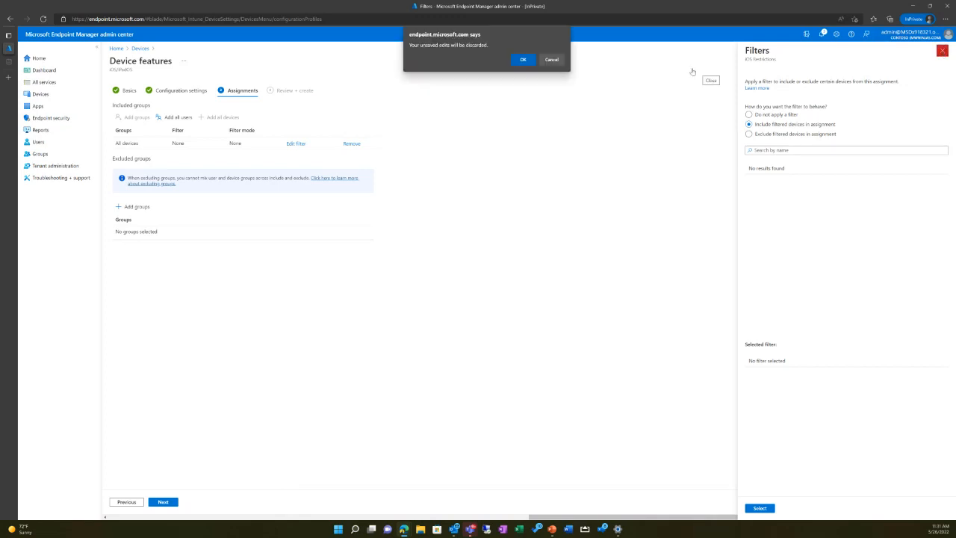
left_click(524, 60)
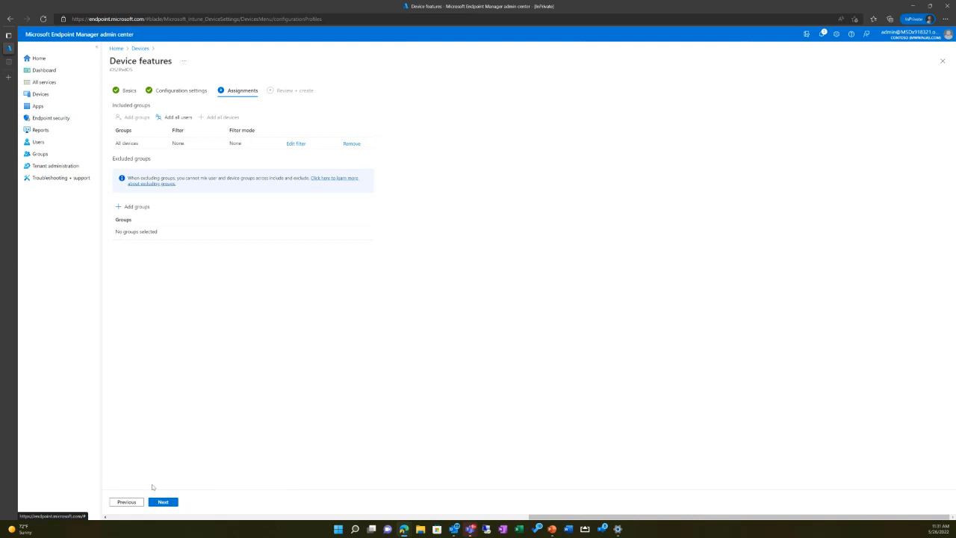
Step: Create the iOS Restrictions profile from the review page and view its device check-in report
left_click(162, 502)
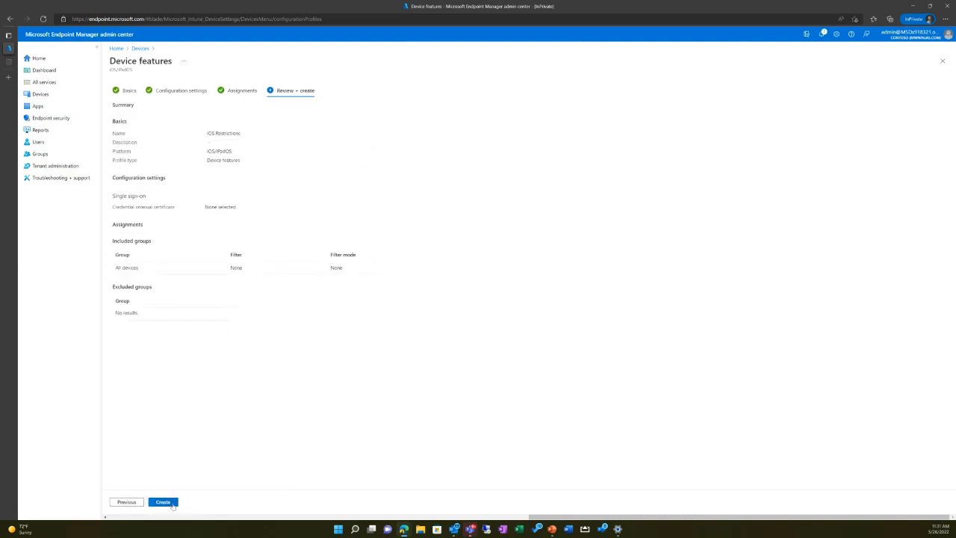
left_click(171, 505)
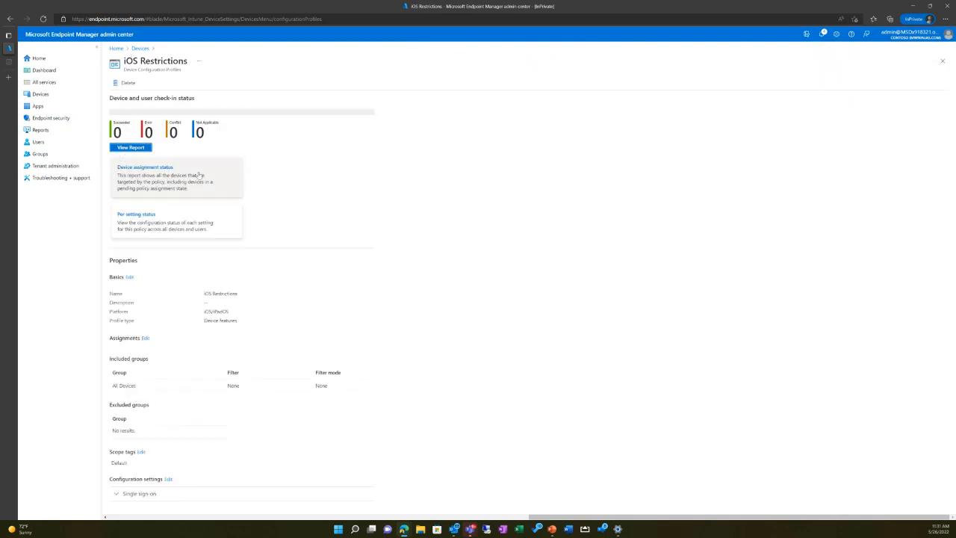
left_click(132, 148)
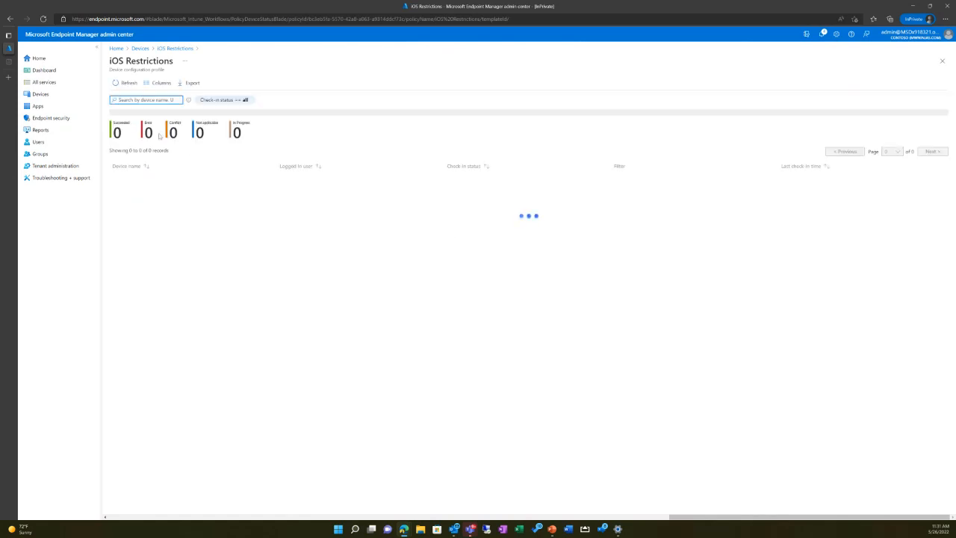
Step: From the configuration profiles list, create an Android Enterprise profile using the Device restrictions type for personally-owned work profiles
left_click(143, 49)
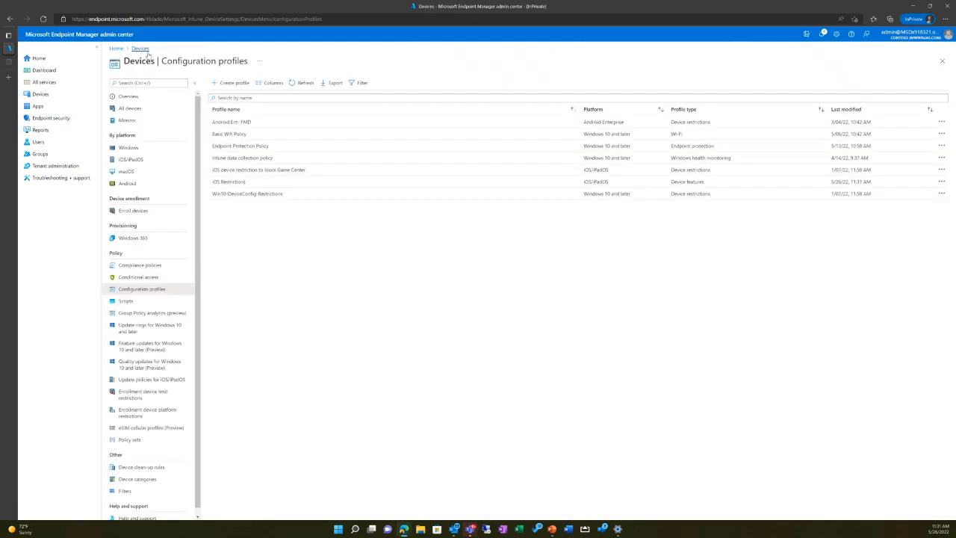
left_click(229, 83)
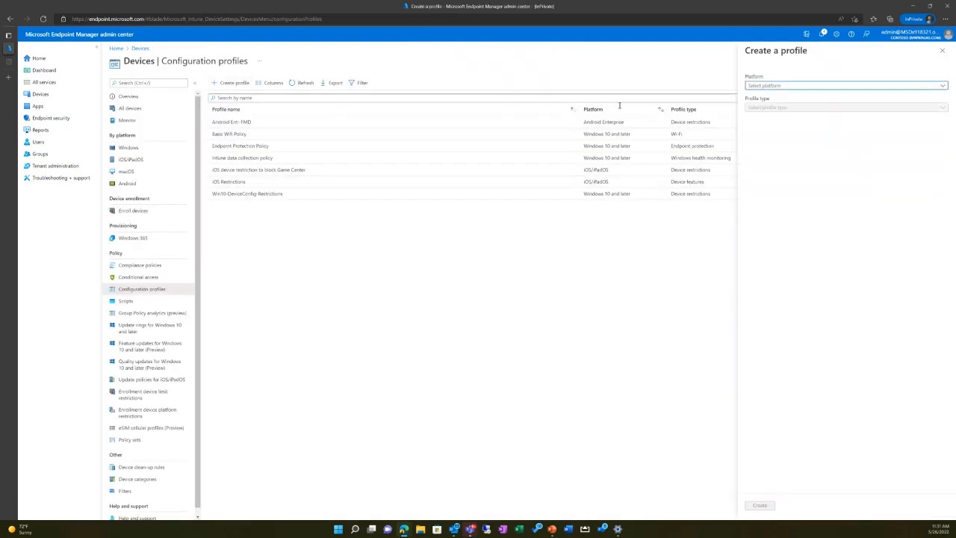
left_click(825, 86)
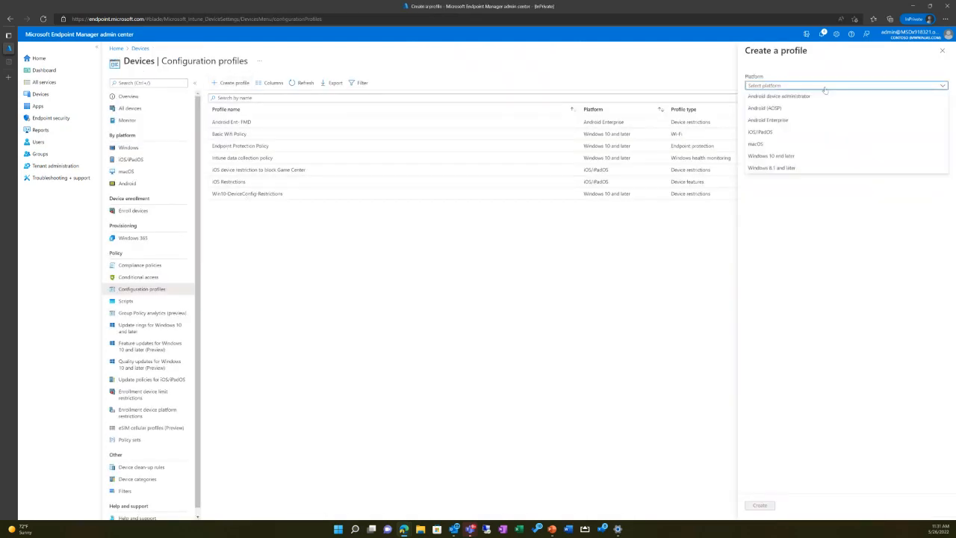
left_click(770, 120)
left_click(772, 108)
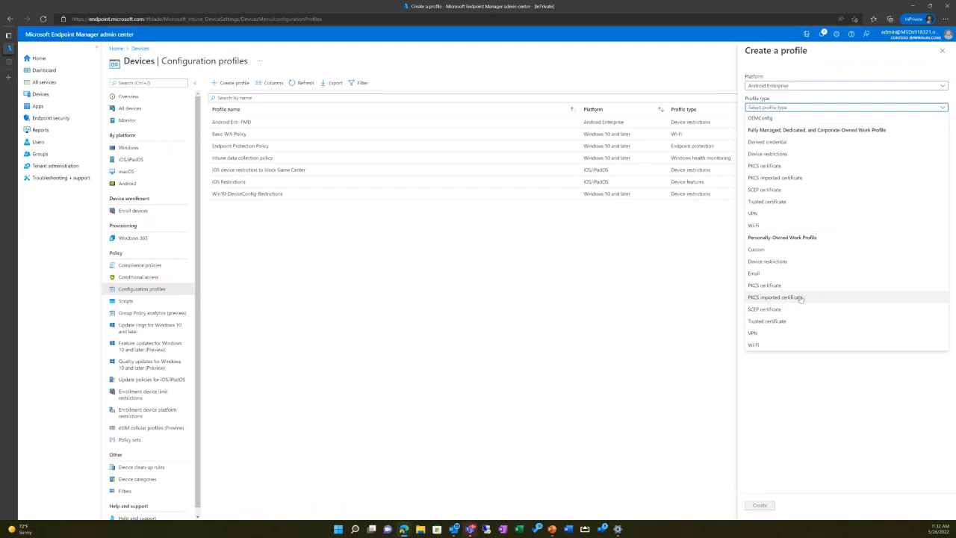
left_click(791, 262)
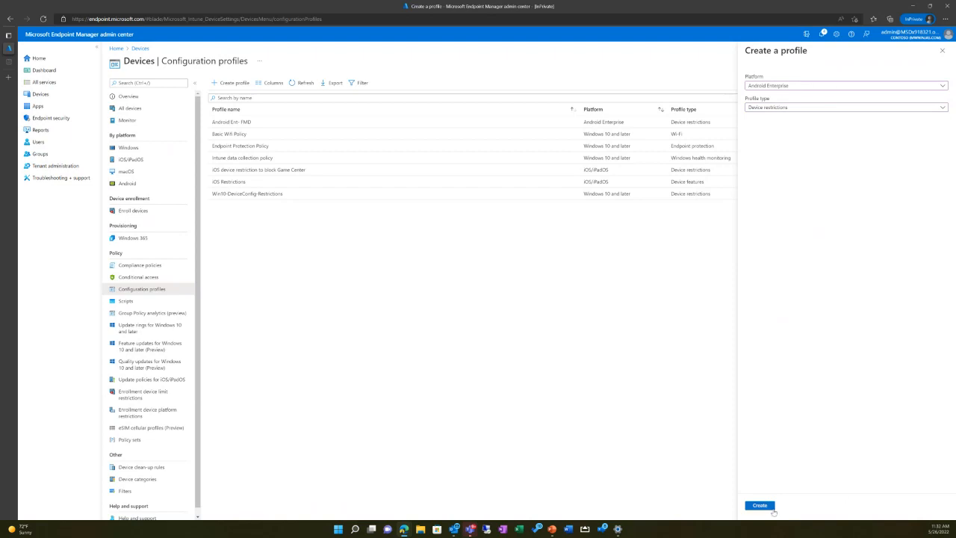
left_click(772, 509)
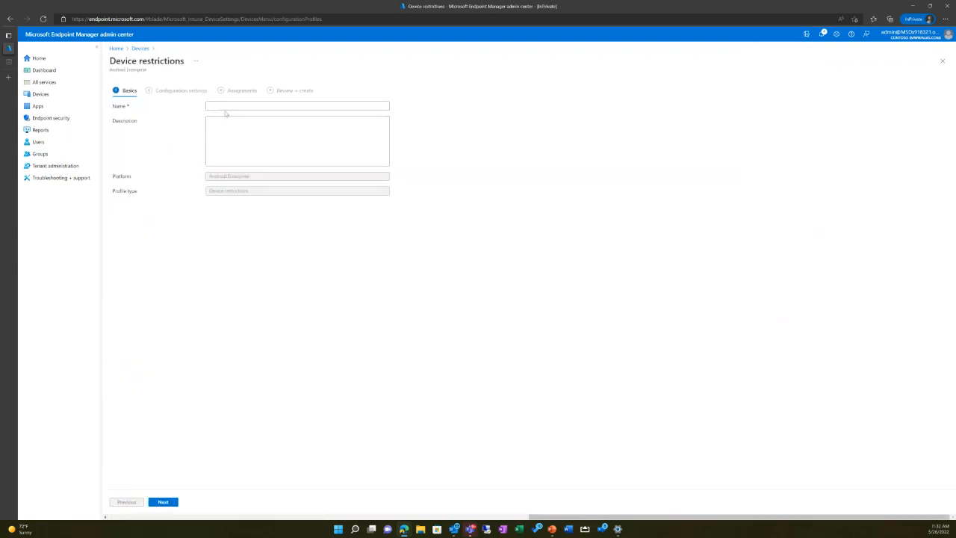
Step: Name the Android Enterprise device restrictions profile "Demo - Androi" and continue to its configuration settings
left_click(329, 106)
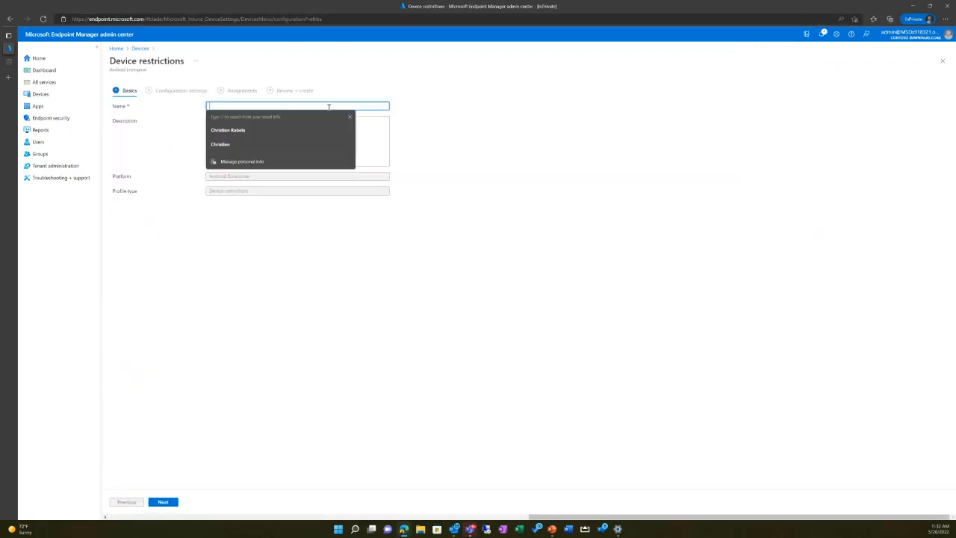
type("Demo ")
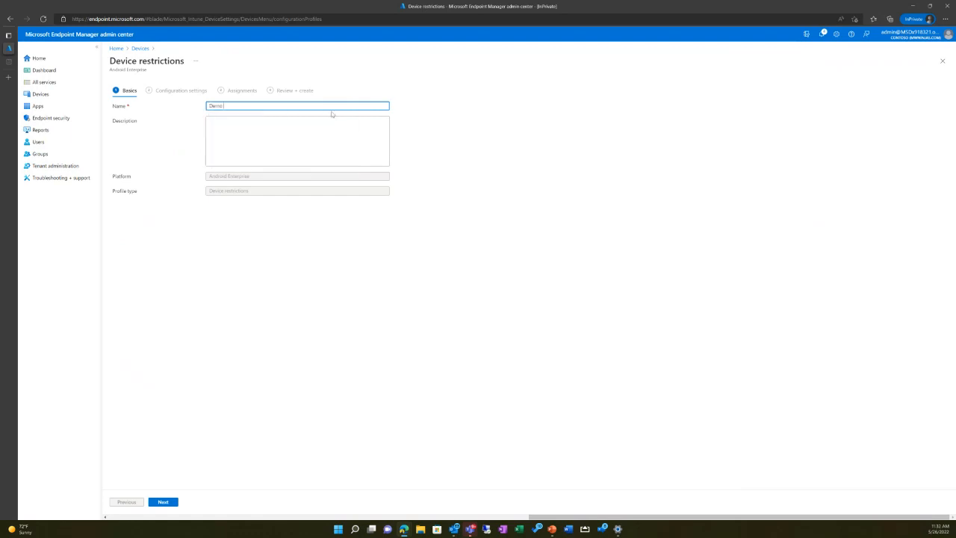
type("- Android")
left_click(163, 502)
Step: In the work profile settings, block the camera and screen capture, and require a work profile password
left_click(150, 109)
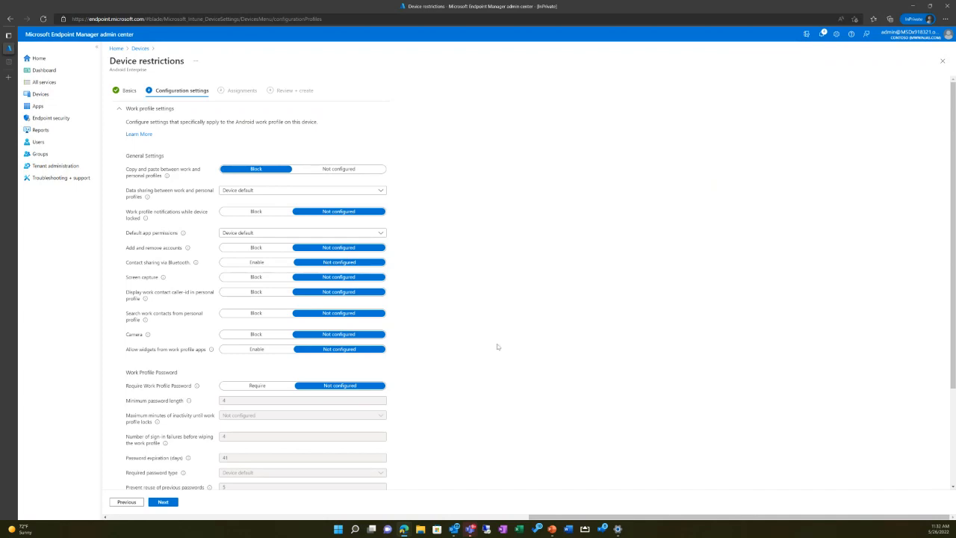
scroll(498, 347, "down", 3)
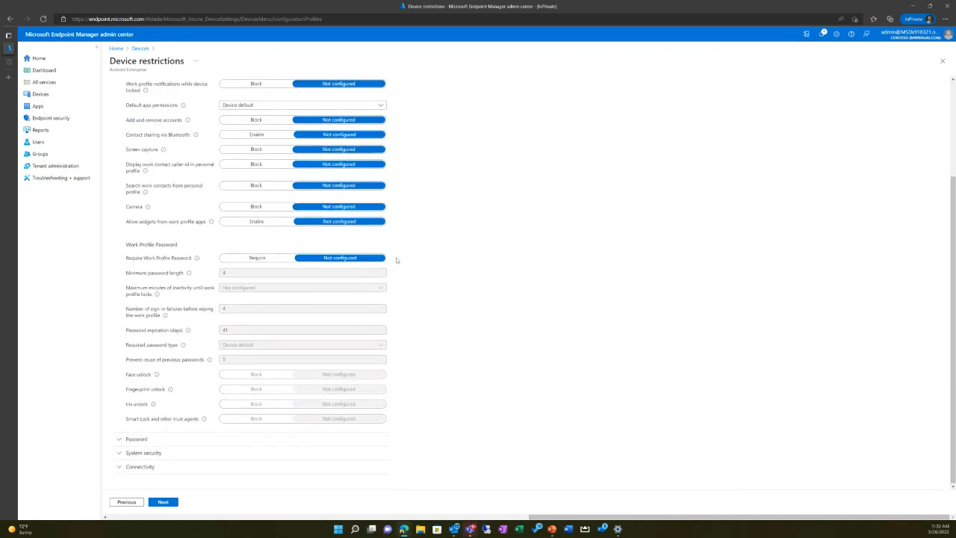
scroll(397, 260, "up", 3)
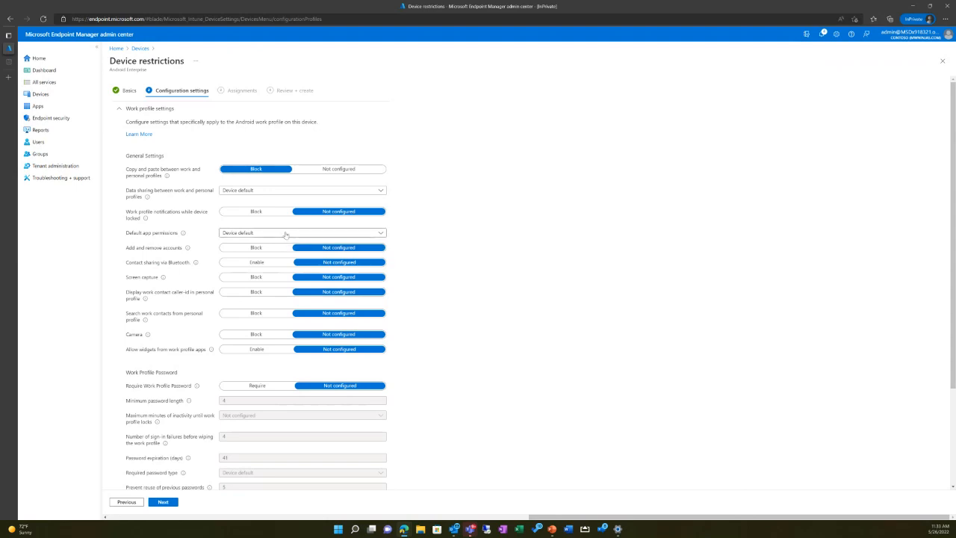
left_click(254, 335)
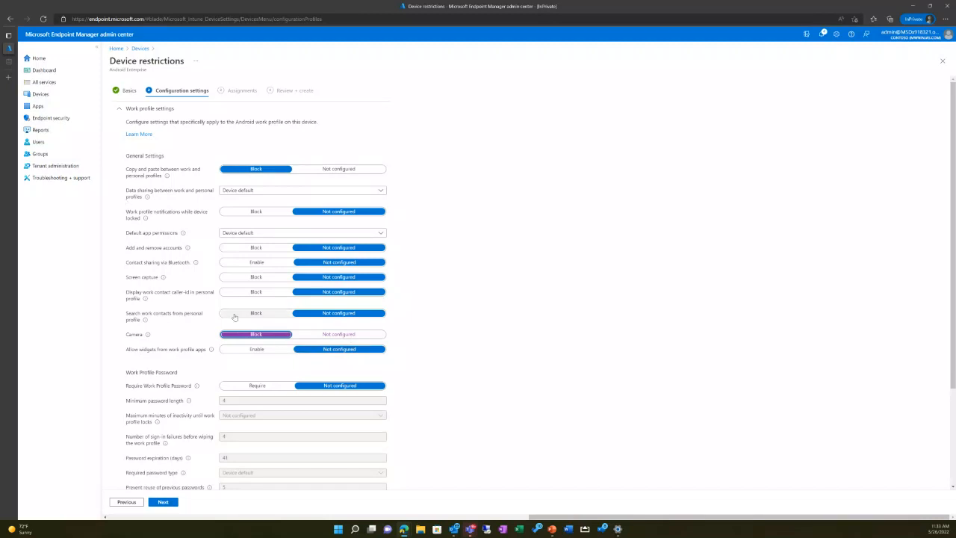
scroll(233, 318, "down", 3)
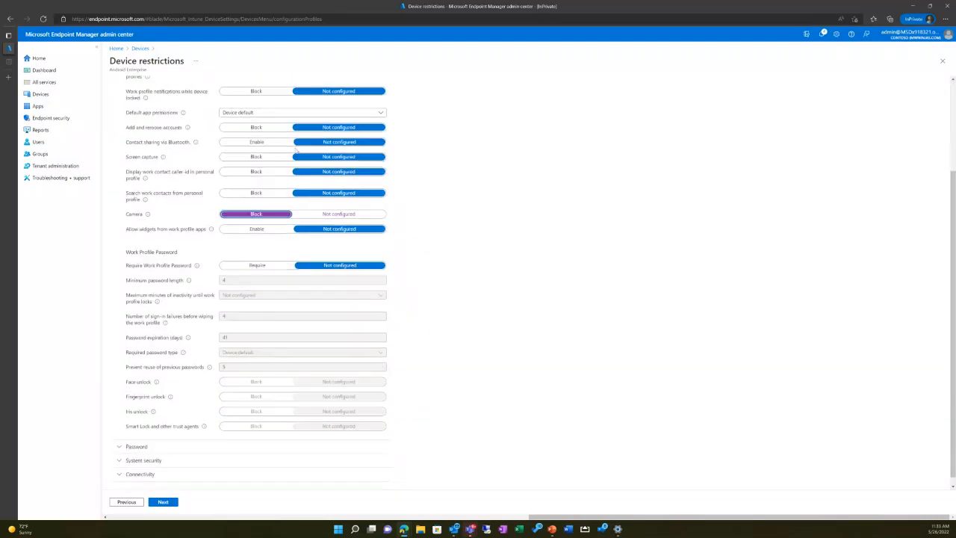
left_click(249, 154)
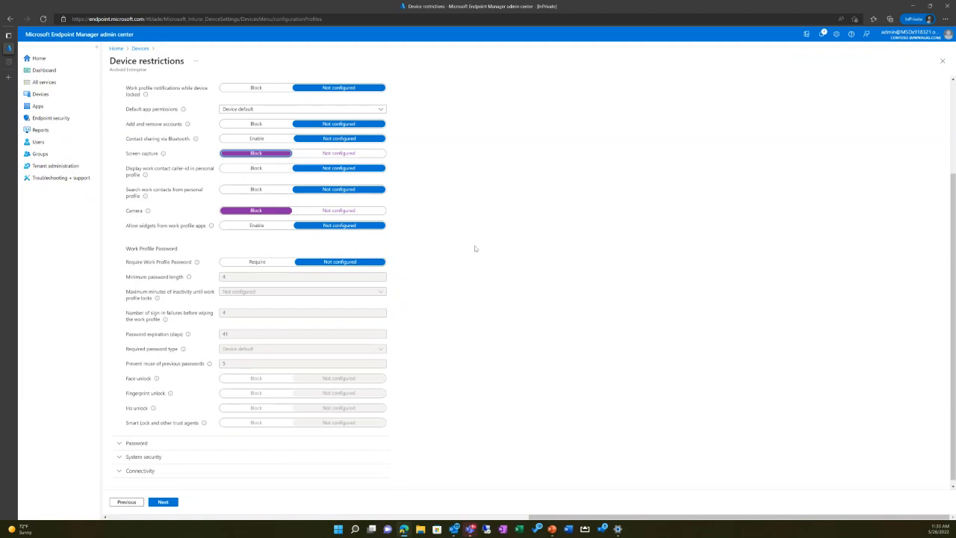
scroll(272, 251, "down", 1)
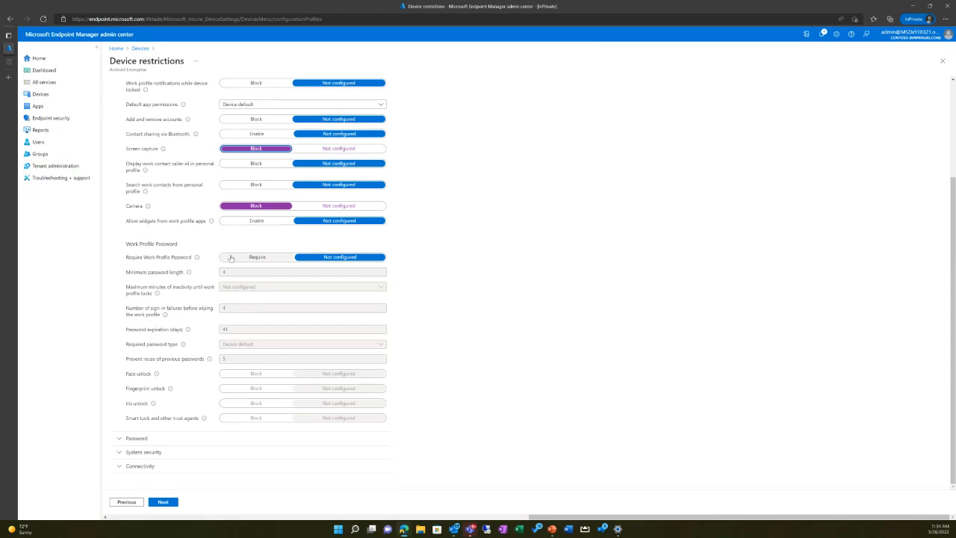
left_click(232, 258)
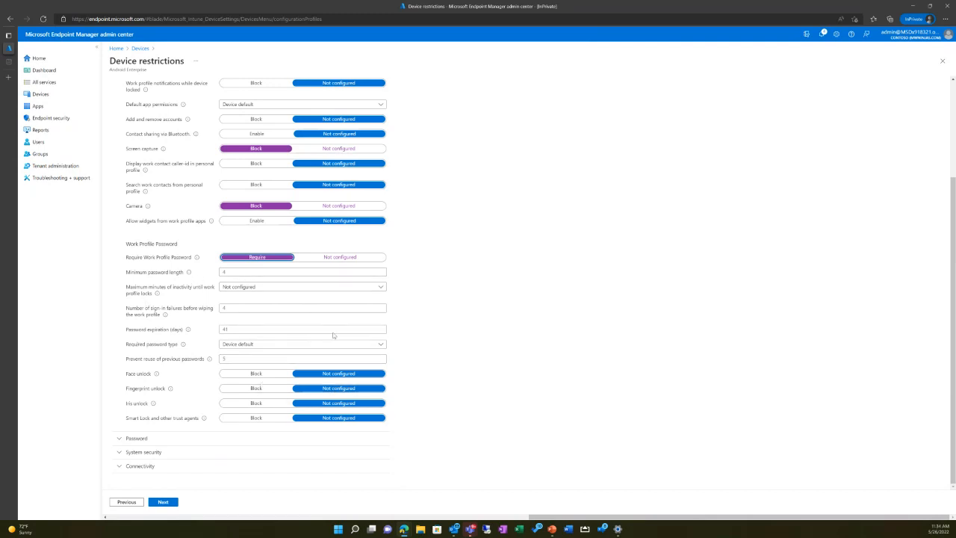
Step: Examine the personal profile password restrictions and the system security options of the Android profile
left_click(158, 442)
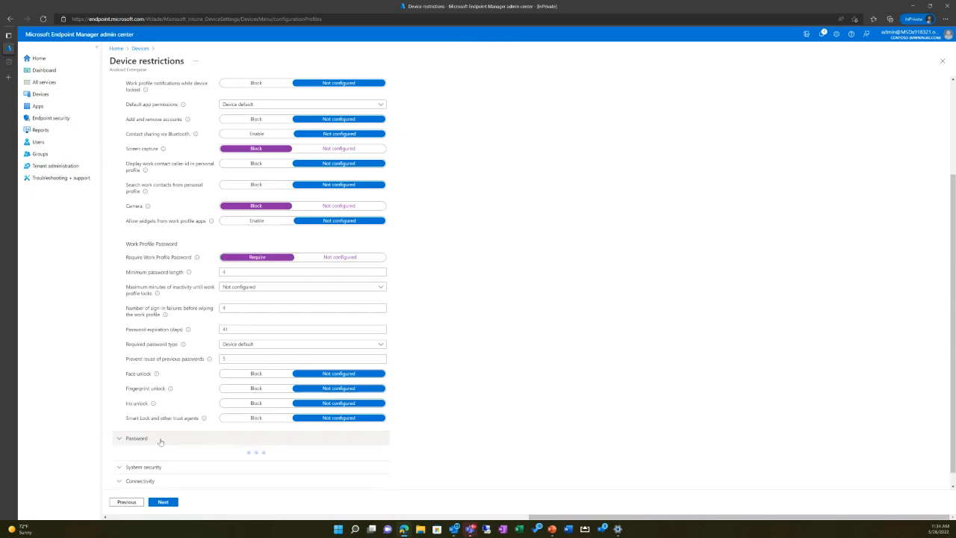
scroll(262, 315, "down", 3)
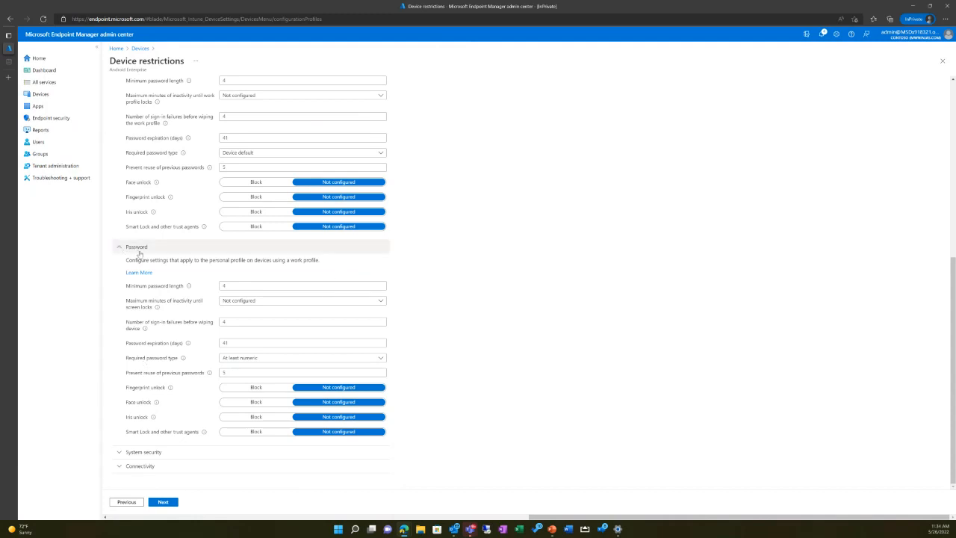
left_click(138, 249)
left_click(159, 450)
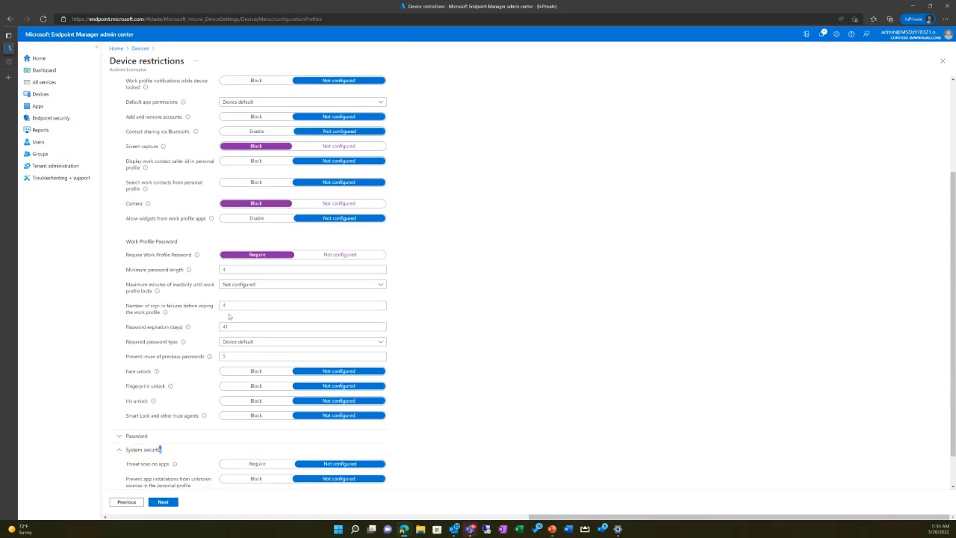
scroll(229, 317, "down", 1)
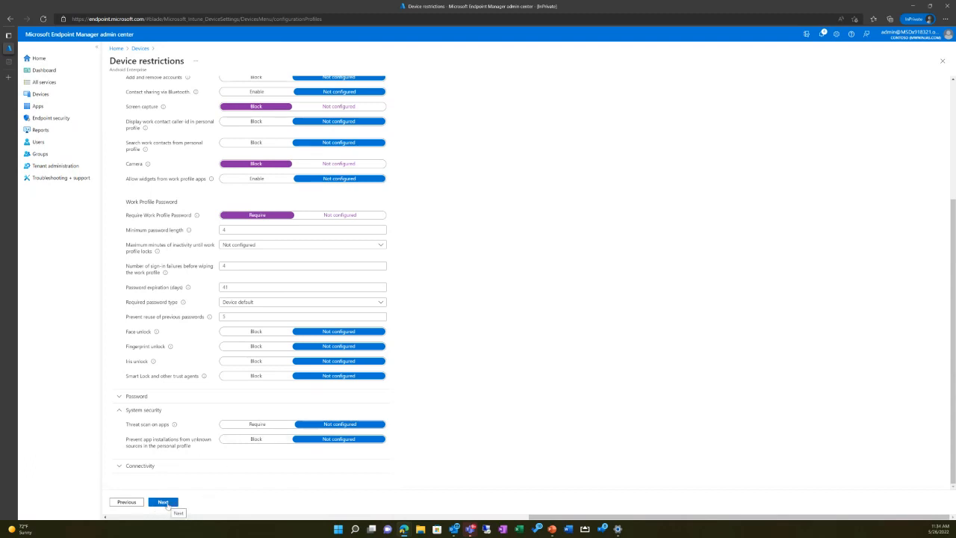
Step: Continue to the assignments, leave the Android profile without creating it, and discard the unsaved edits
left_click(166, 504)
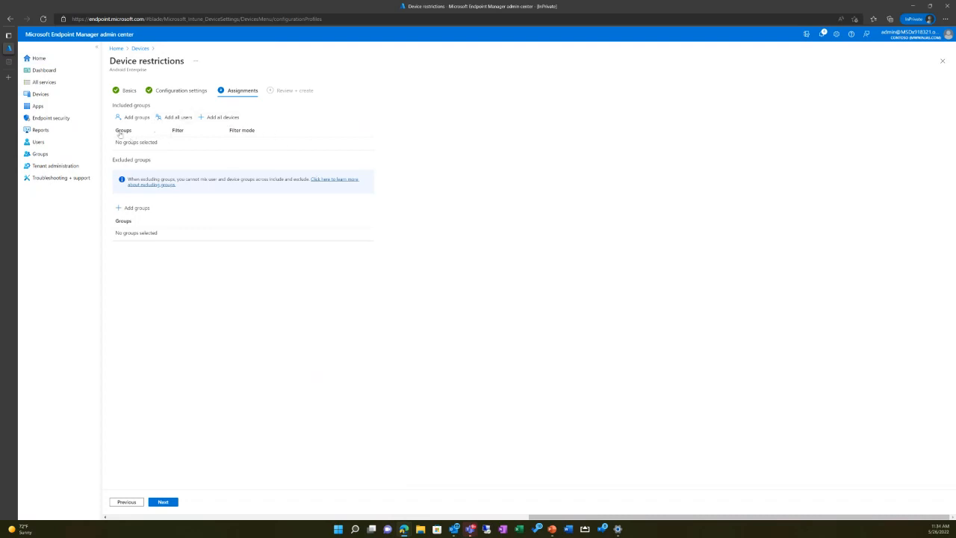
left_click(142, 50)
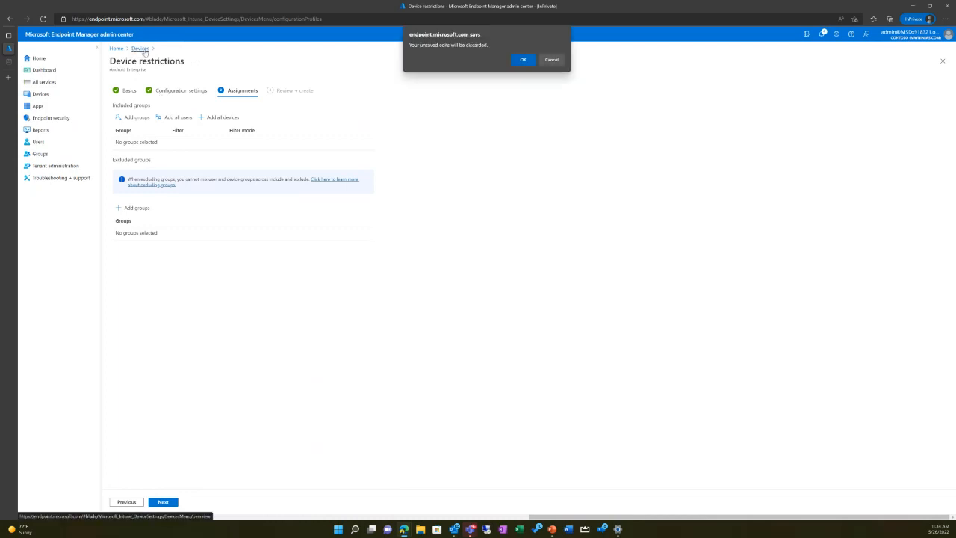
left_click(514, 61)
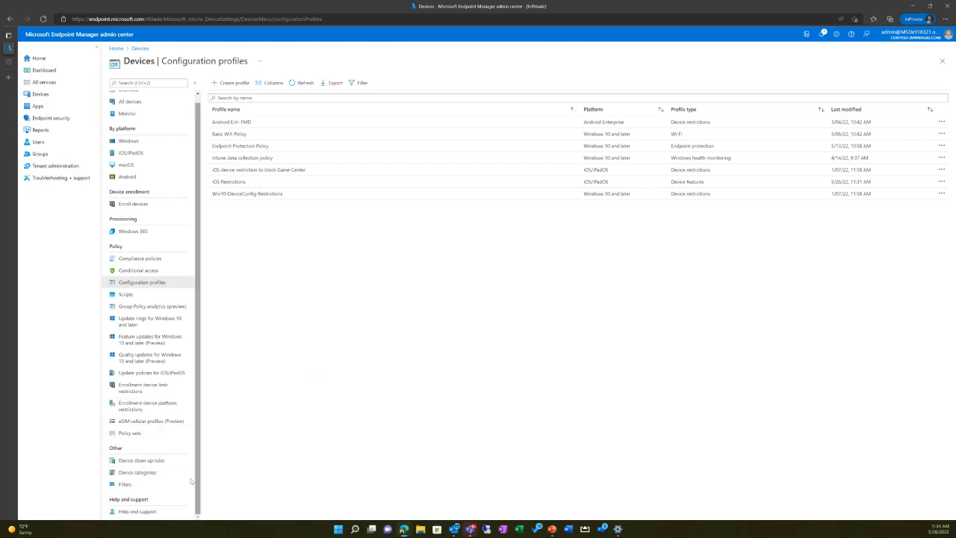
Step: Open the device categories page for managed devices
left_click(138, 472)
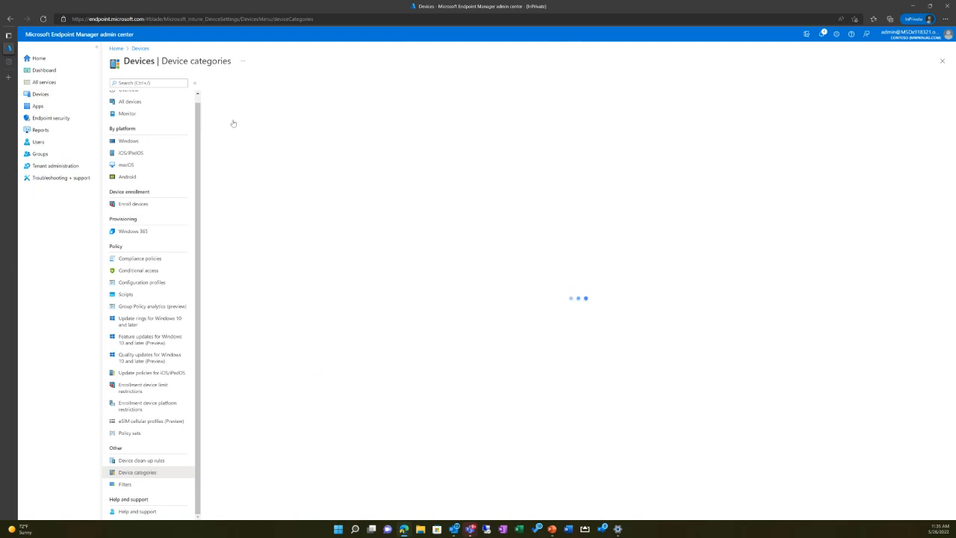
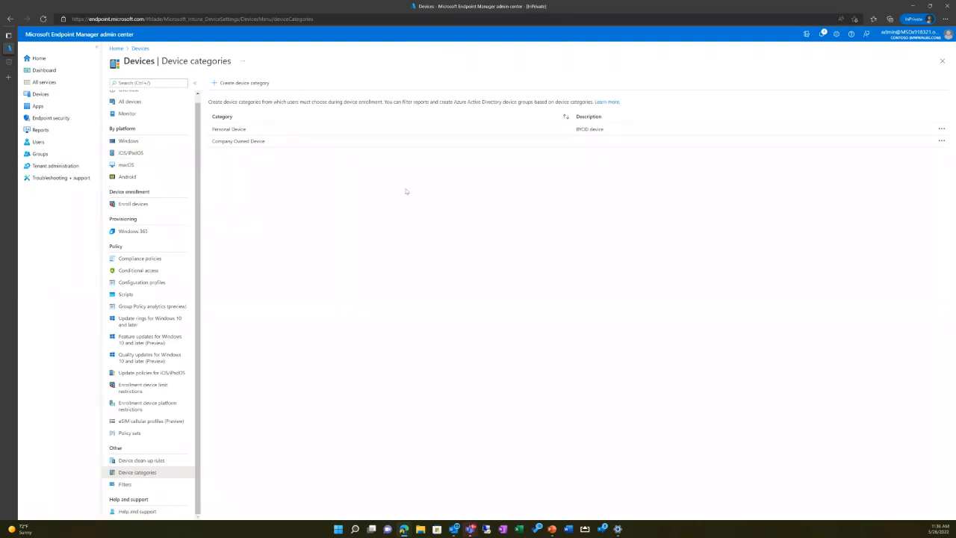
Step: Start a new conditional access policy and name it "Device compliance"
left_click(162, 277)
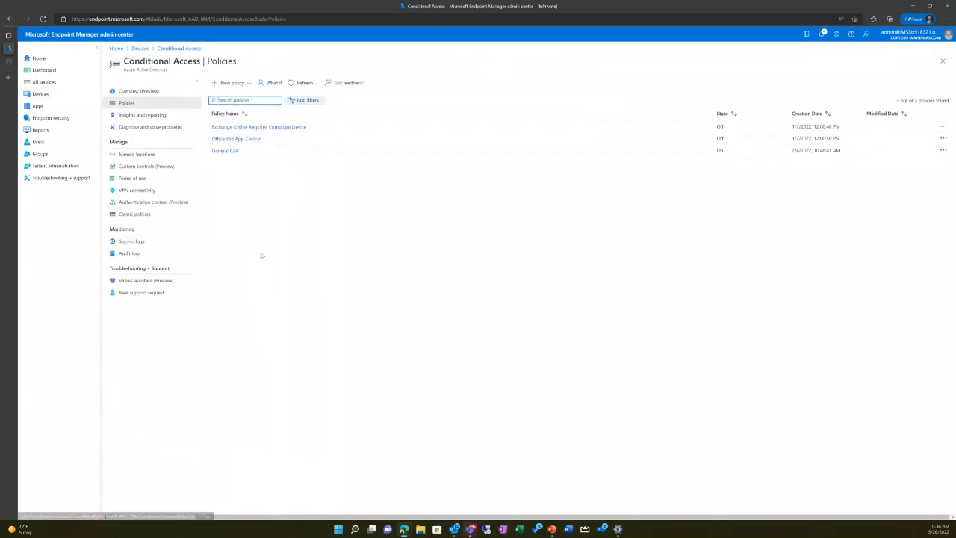
left_click(230, 82)
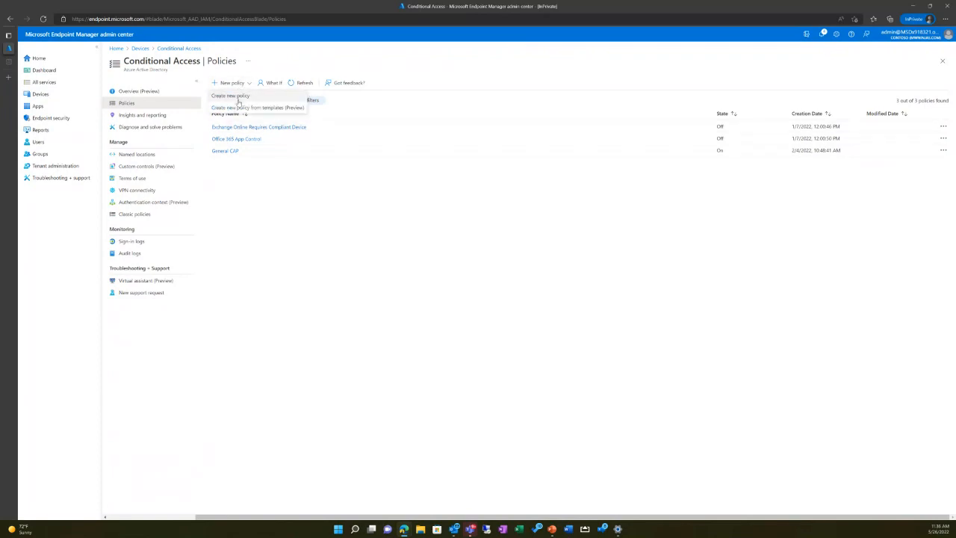
left_click(239, 102)
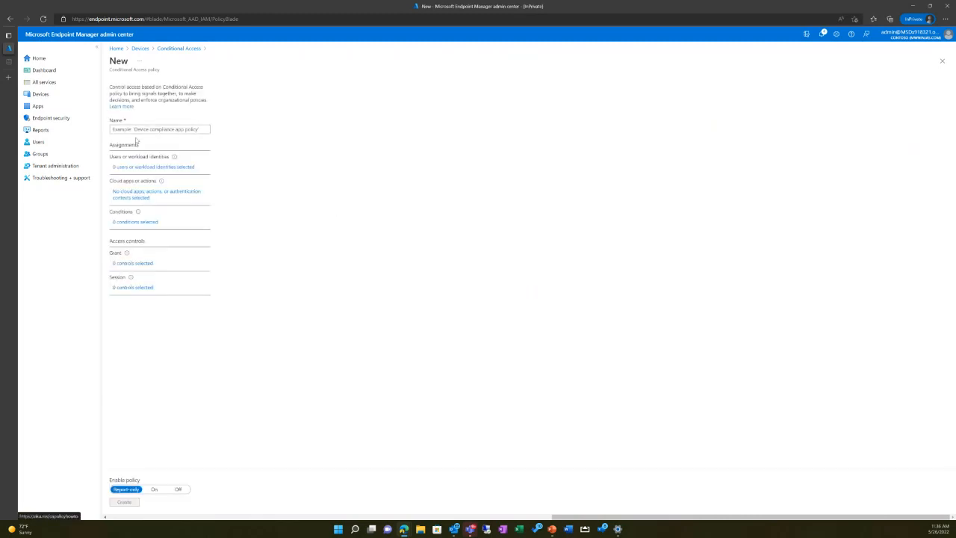
left_click(139, 130)
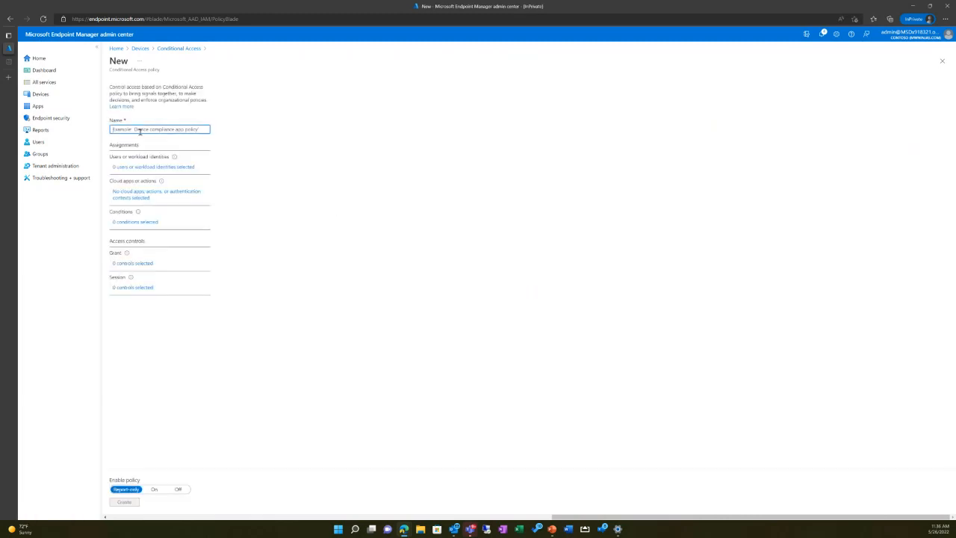
type("Device c")
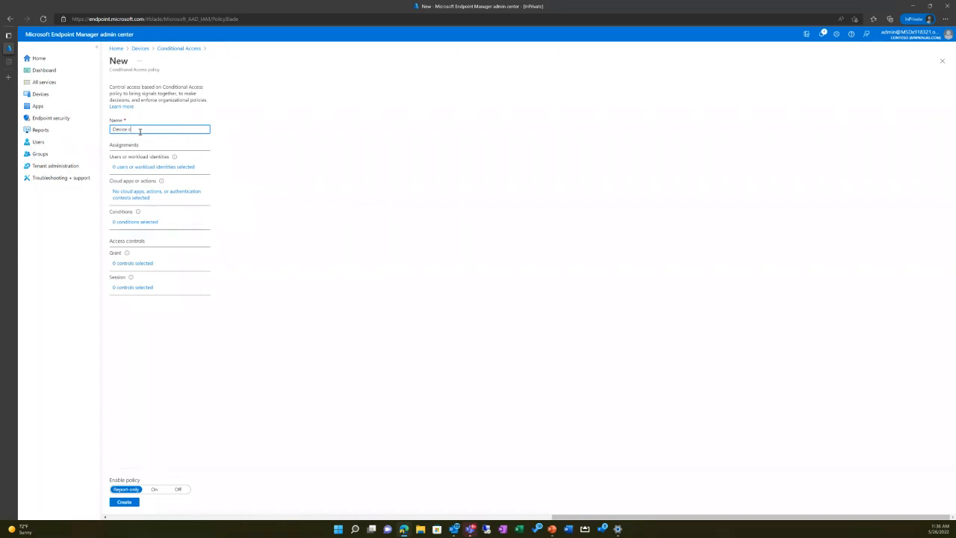
type("ompliance")
Step: Assign the policy to selected users and groups, including the Intune - MWP group
left_click(145, 167)
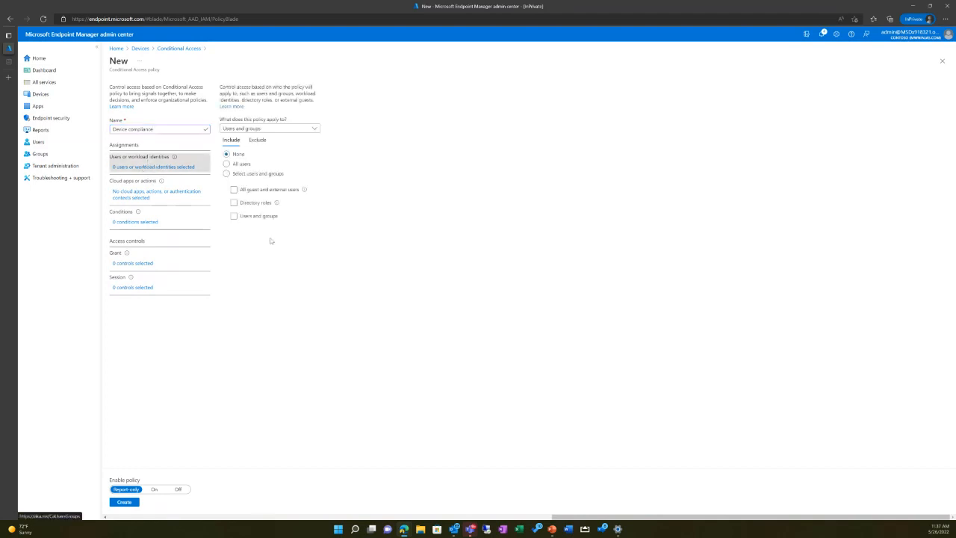
left_click(234, 175)
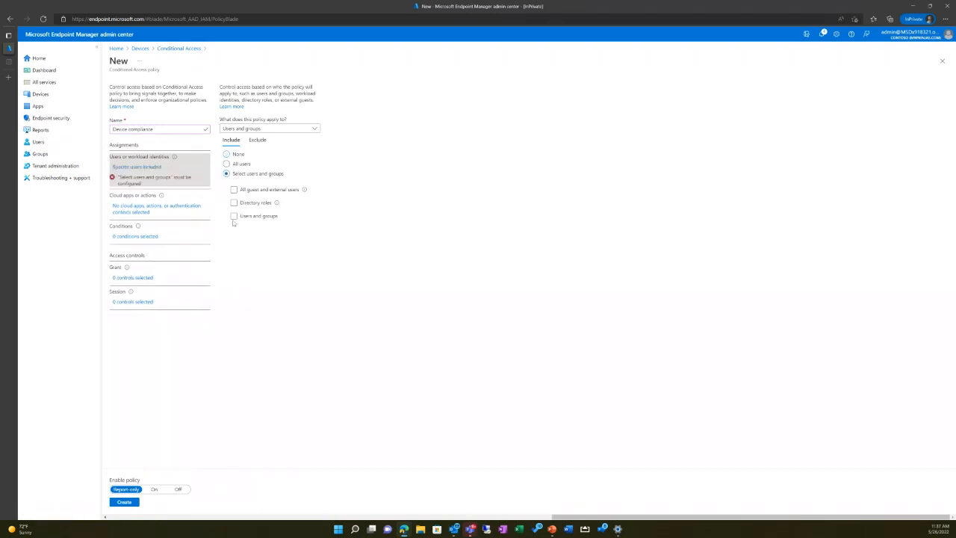
left_click(234, 215)
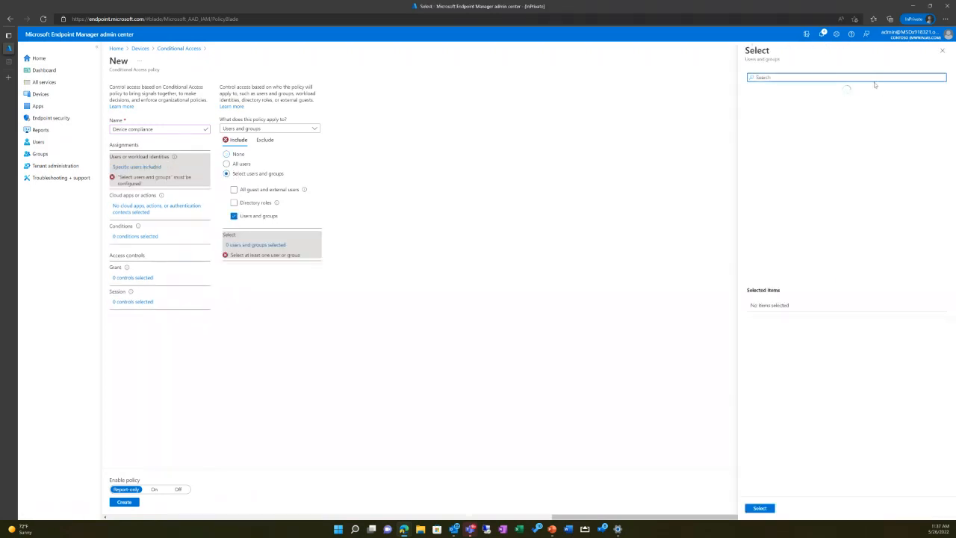
type("intune")
left_click(796, 103)
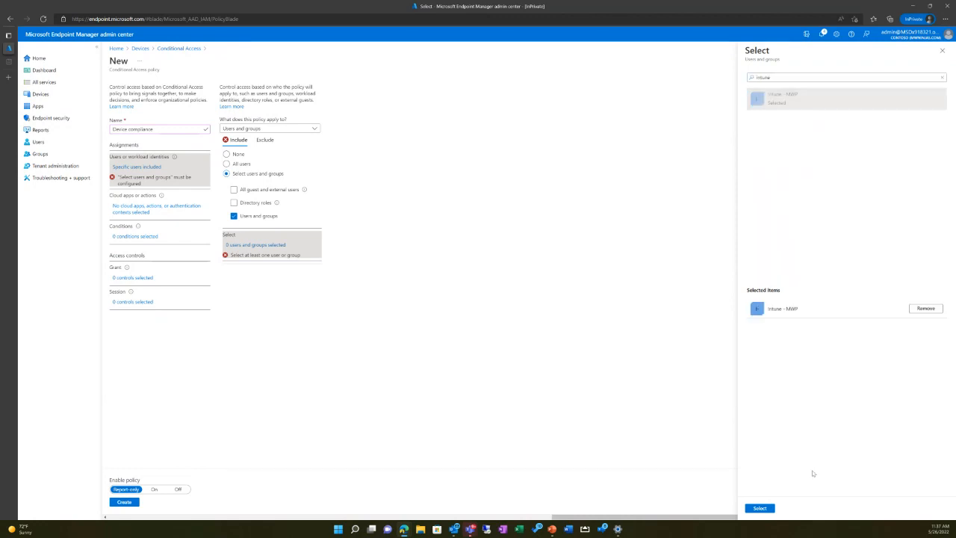
left_click(760, 508)
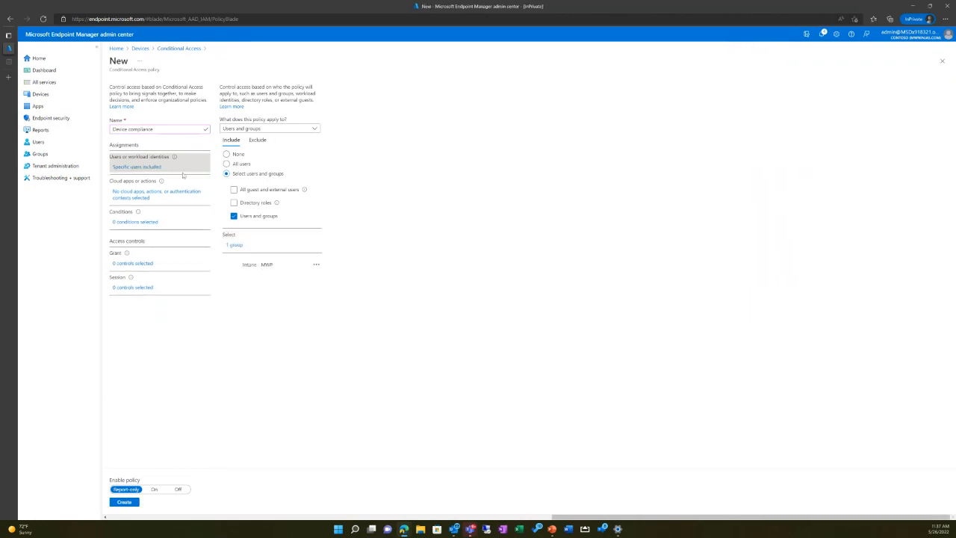
Step: Apply the policy to selected cloud apps and include Office 365
left_click(131, 191)
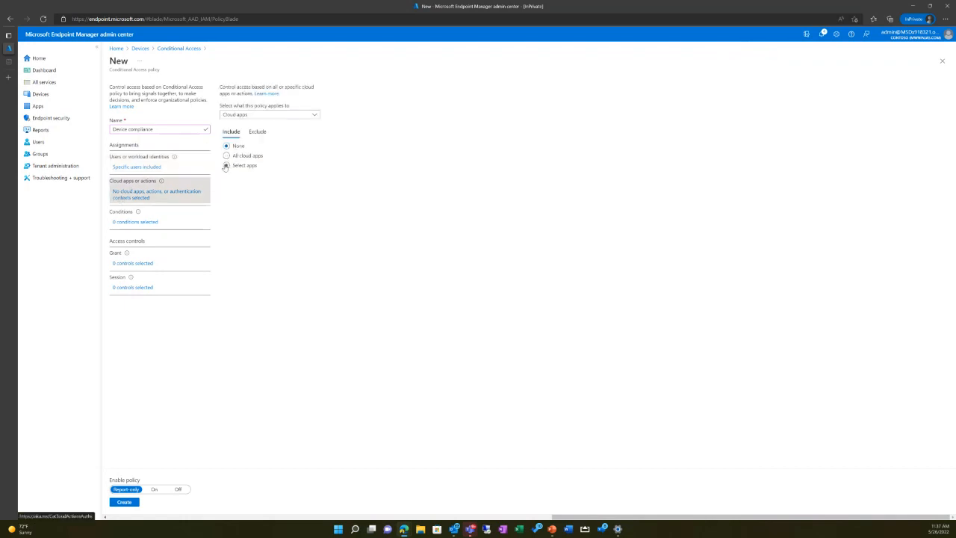
left_click(227, 166)
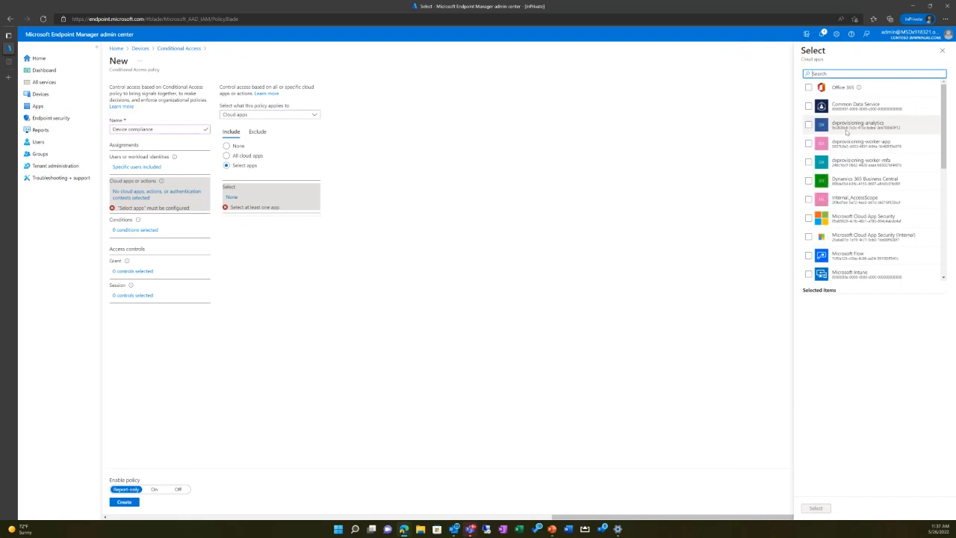
scroll(852, 146, "down", 5)
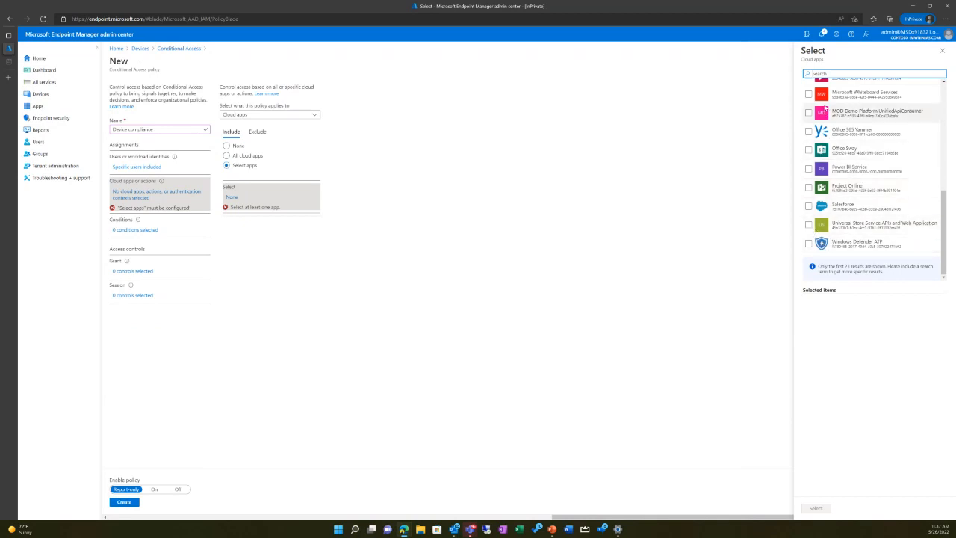
scroll(820, 138, "up", 2)
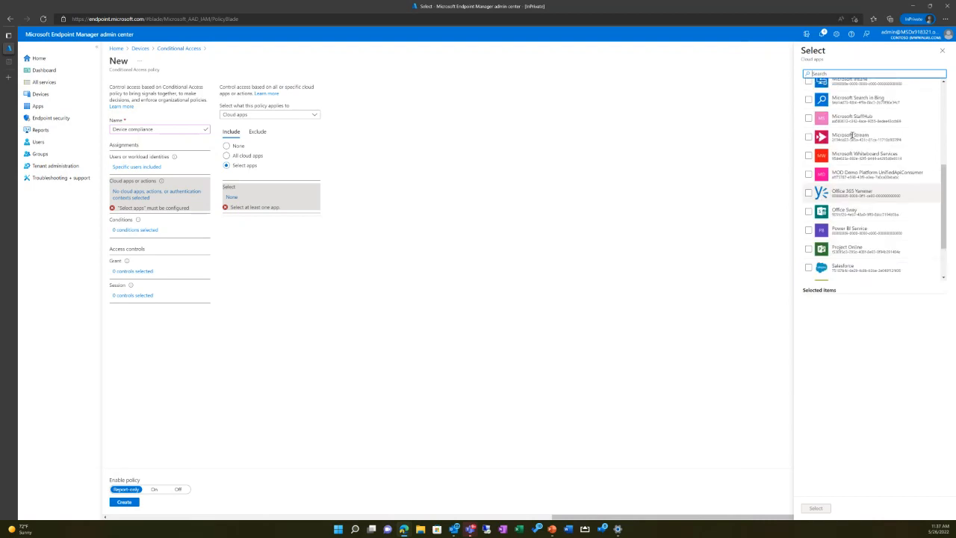
scroll(821, 138, "down", 2)
scroll(821, 139, "up", 5)
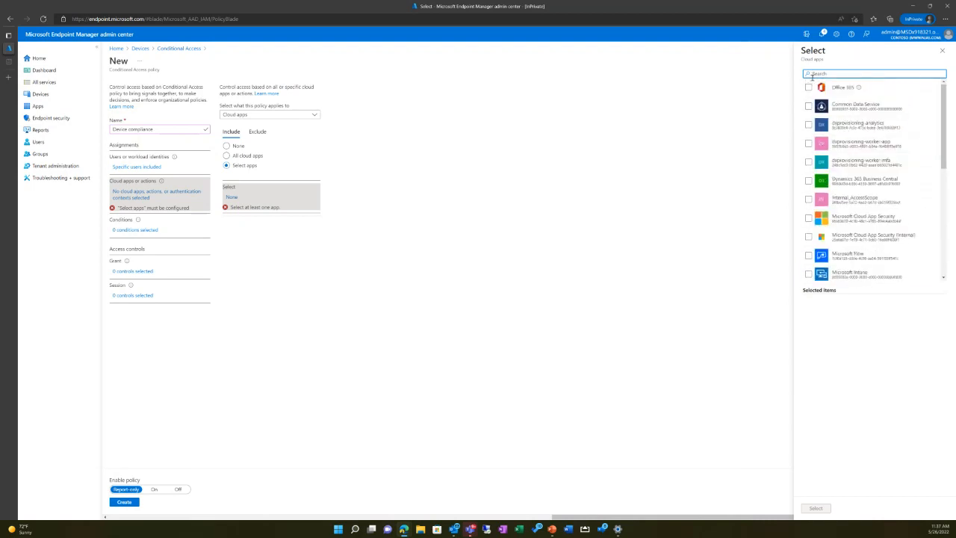
left_click(809, 88)
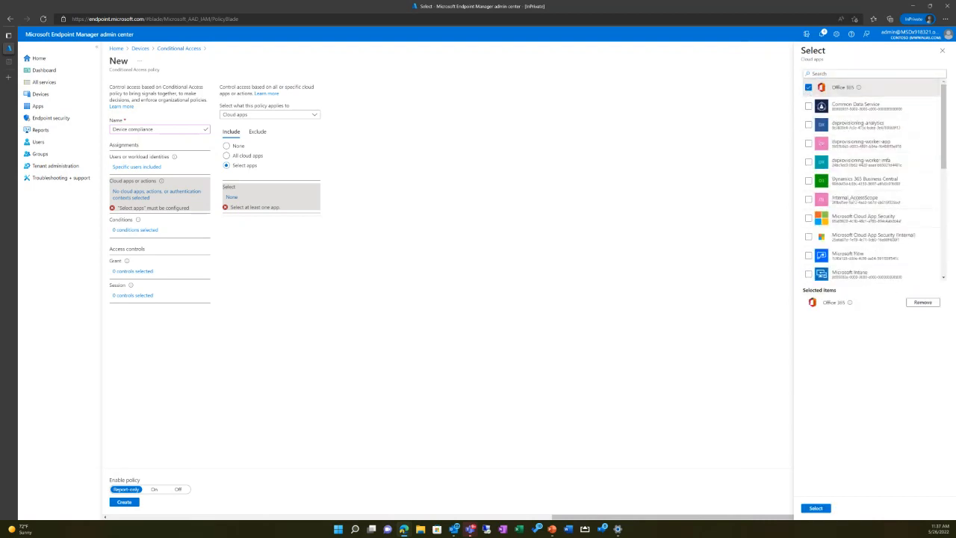
left_click(812, 508)
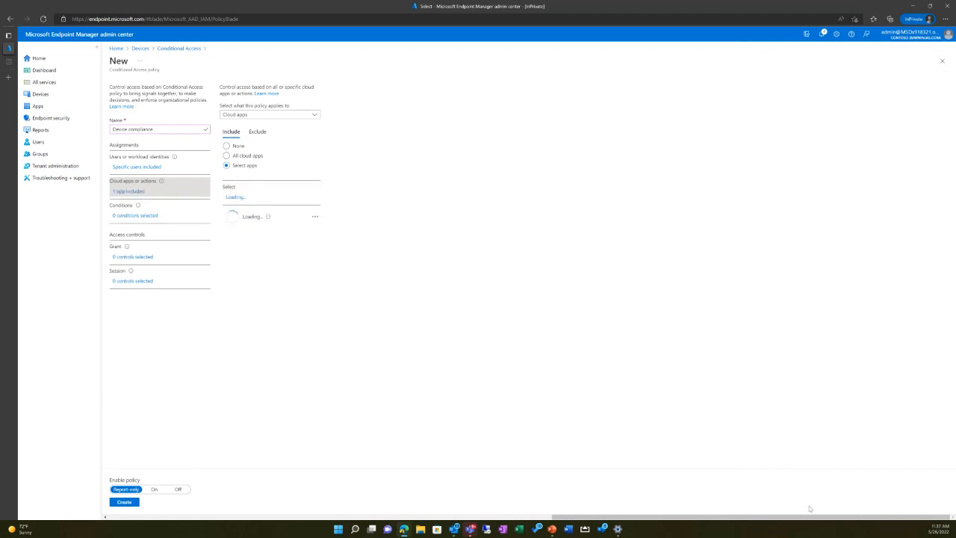
Step: Limit the policy's device platforms condition to iOS and Android, and open the filter for devices condition
left_click(143, 216)
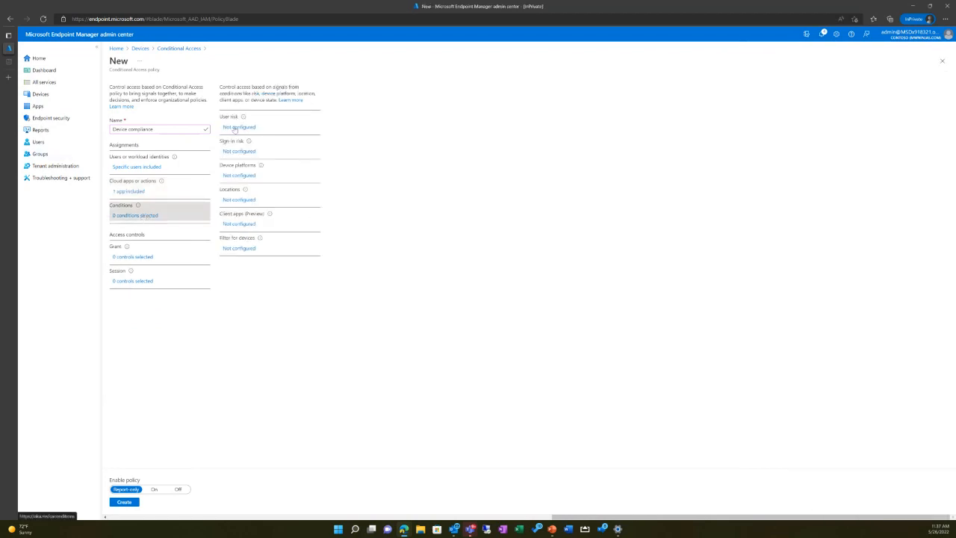
left_click(227, 177)
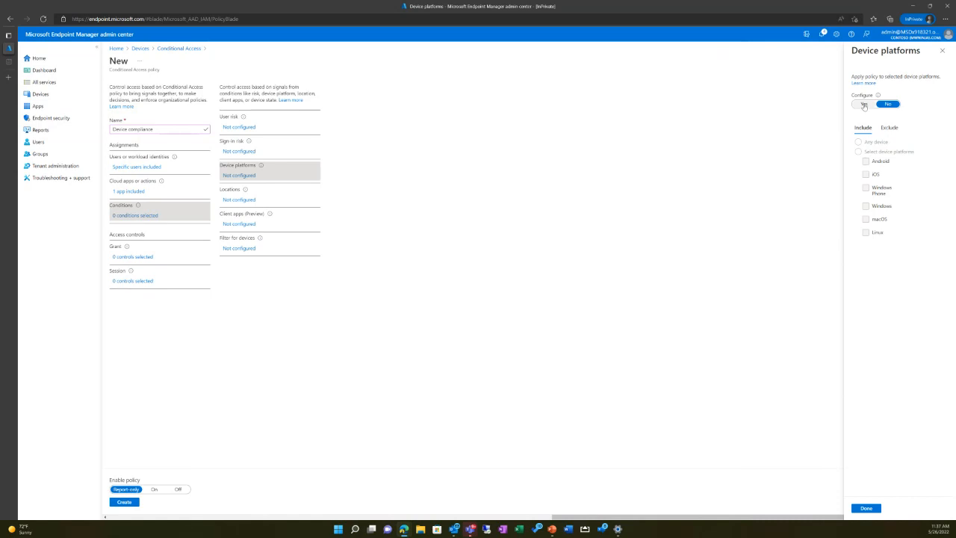
left_click(864, 105)
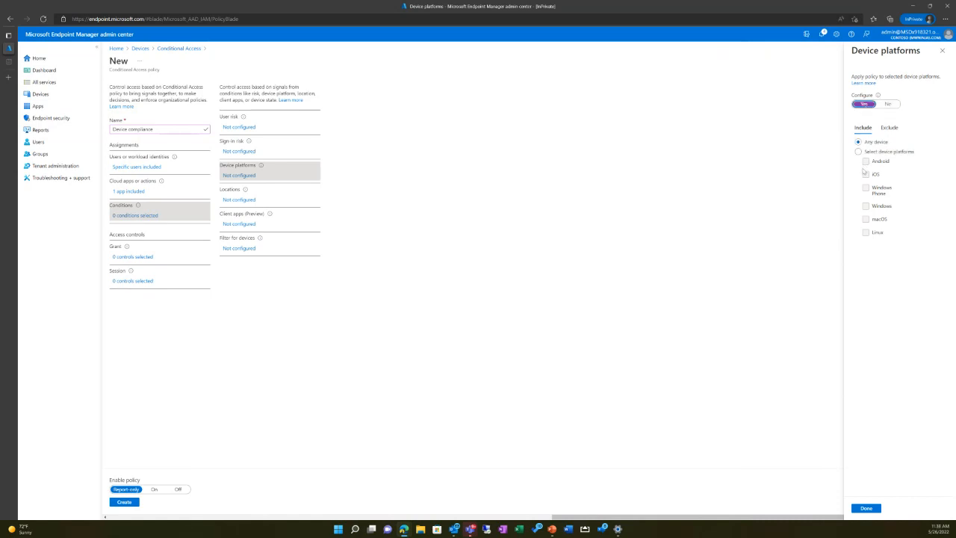
left_click(859, 151)
left_click(865, 174)
left_click(865, 161)
left_click(871, 508)
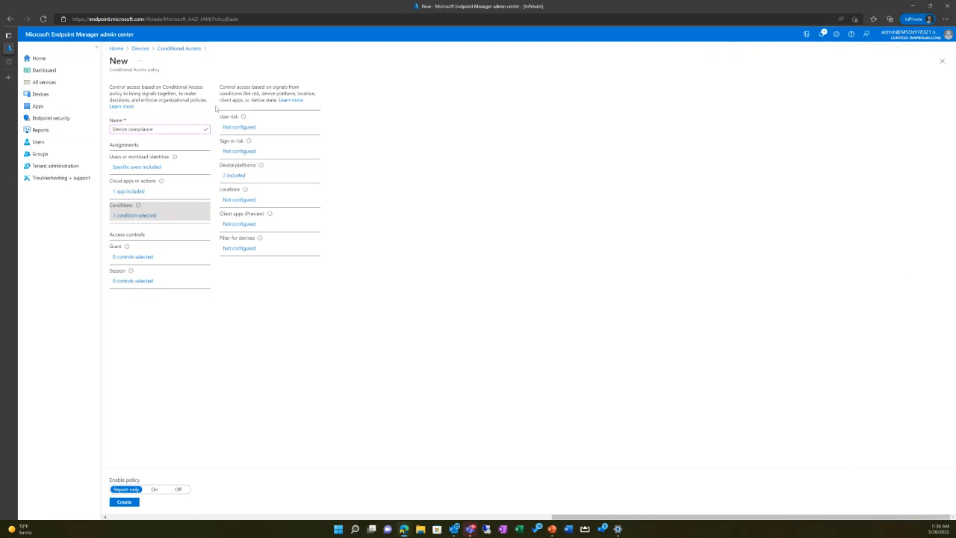
left_click(238, 250)
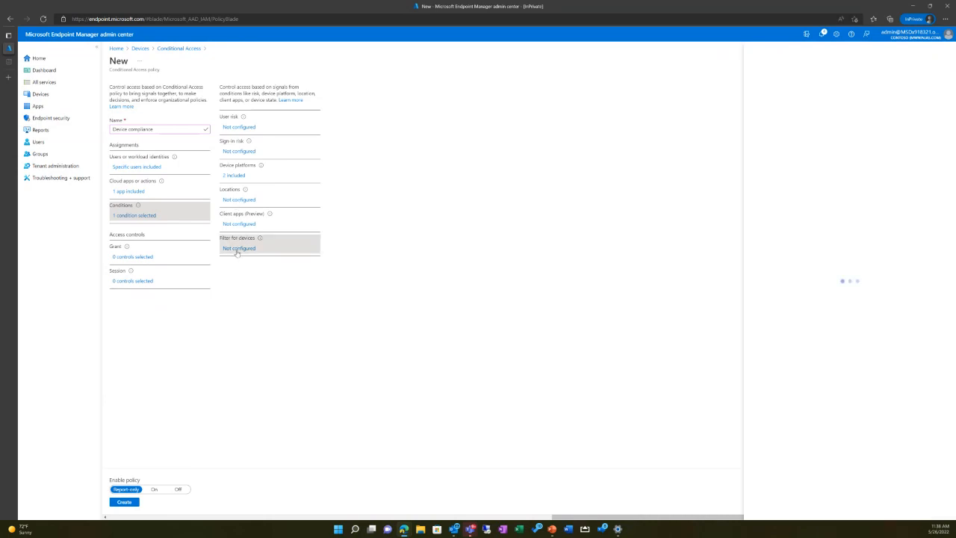
Step: In the grant controls, require the device to be marked as compliant and keep the unsaved edits
left_click(149, 256)
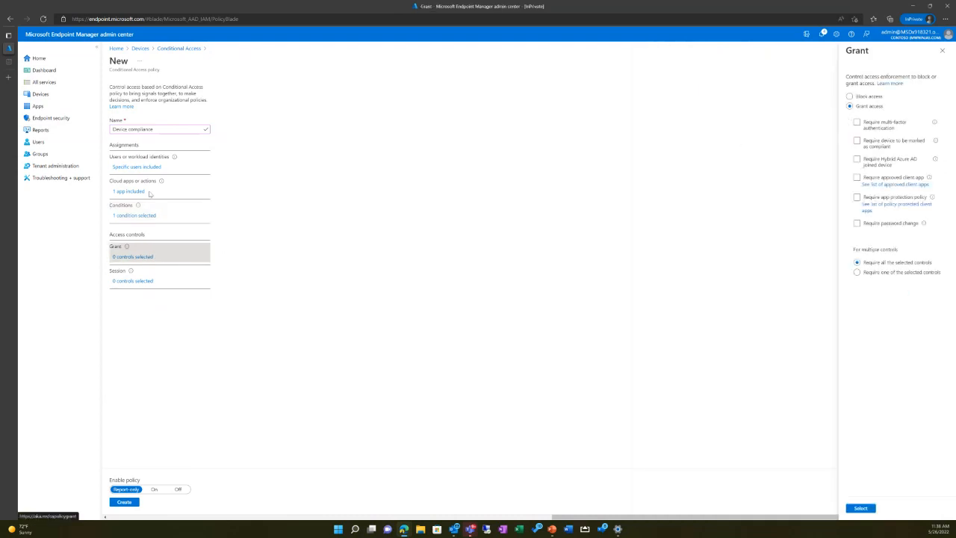
left_click(858, 141)
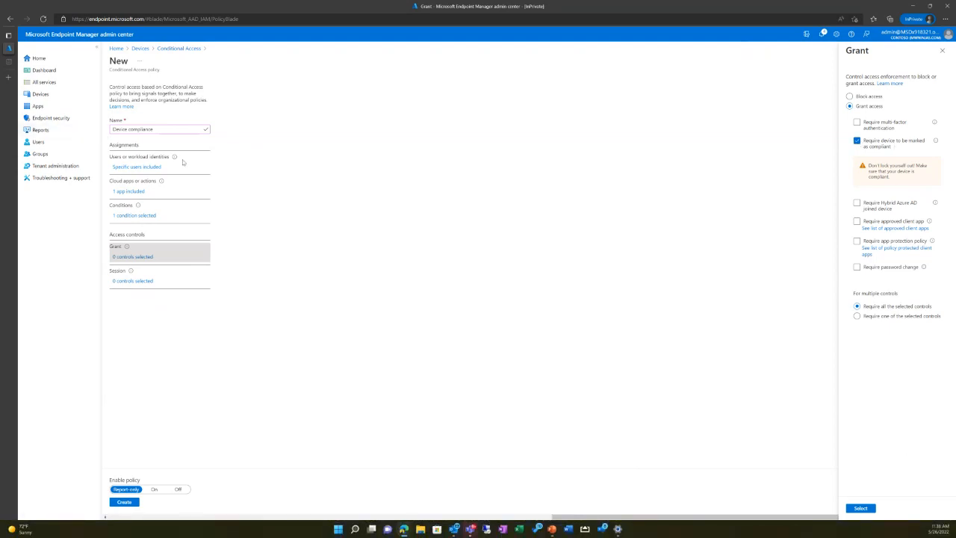
left_click(138, 192)
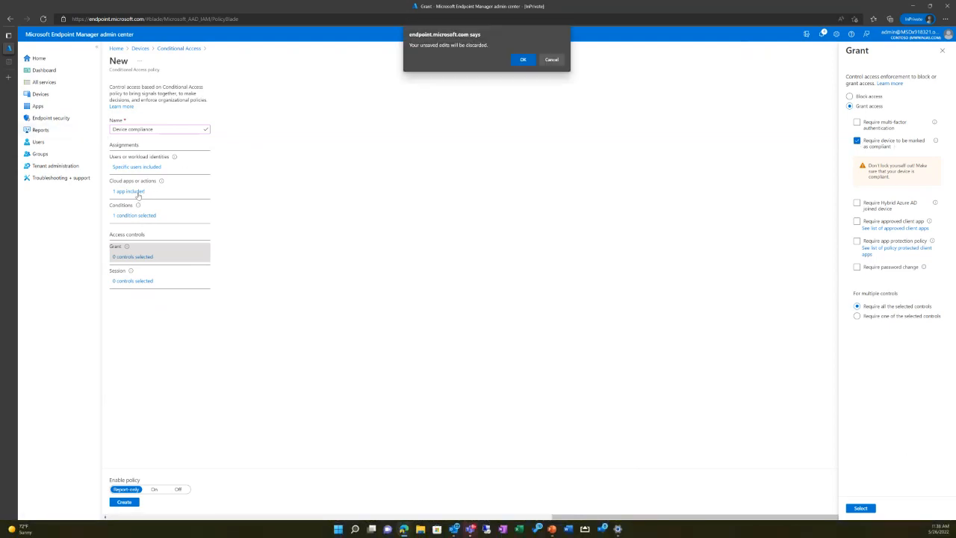
left_click(552, 60)
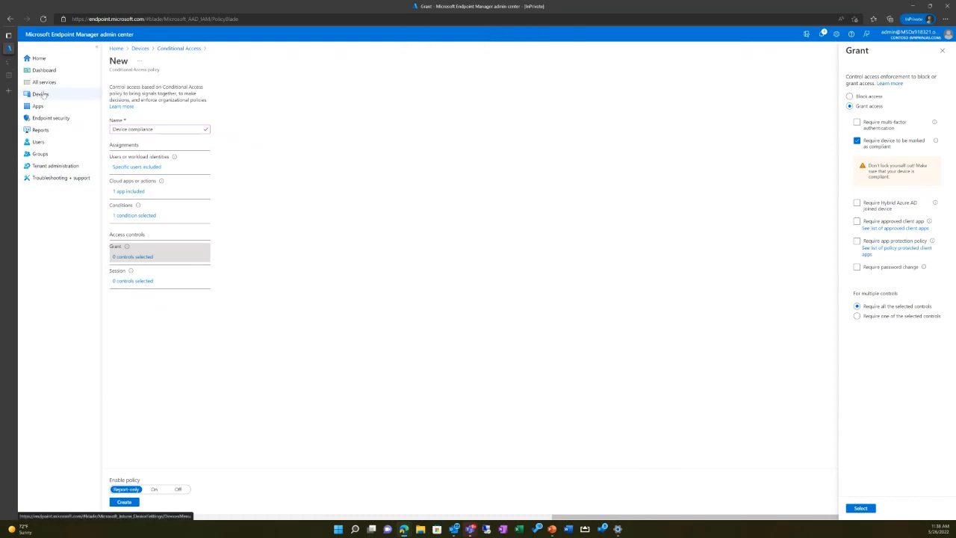
Step: Open the devices area in a separate browser tab and view the list of compliance policies
left_click(41, 94)
left_click(8, 63)
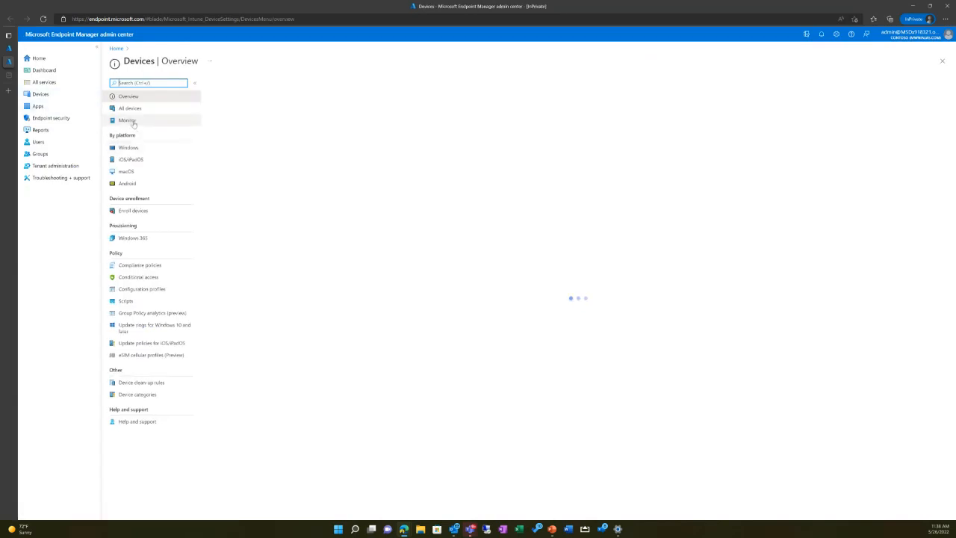
left_click(139, 264)
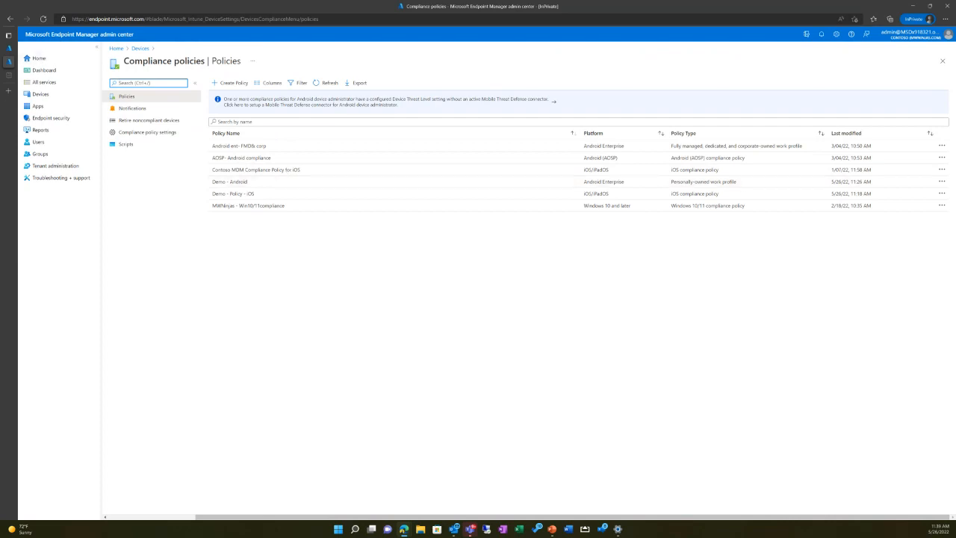
Step: Return to the conditional access policy, require one of the selected controls, and apply the grant settings
left_click(9, 49)
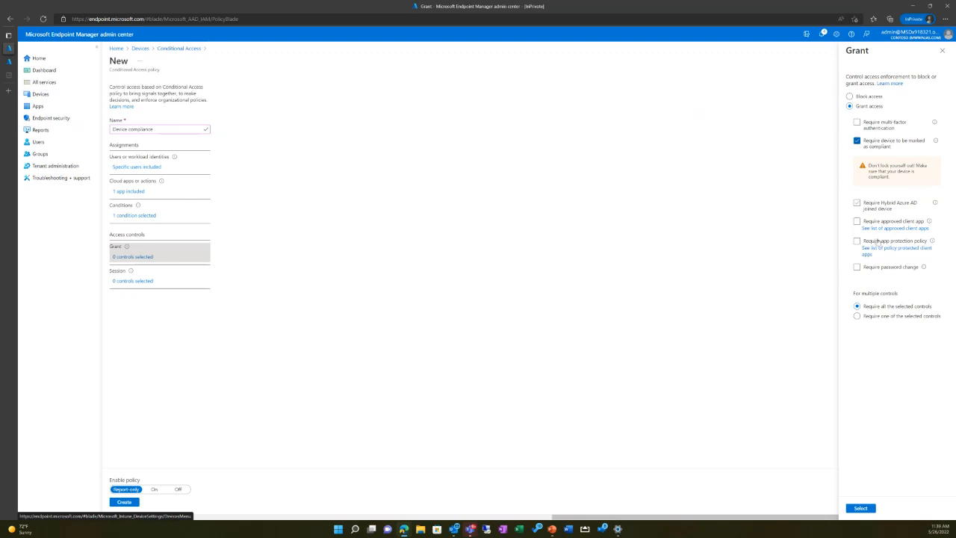
left_click(857, 316)
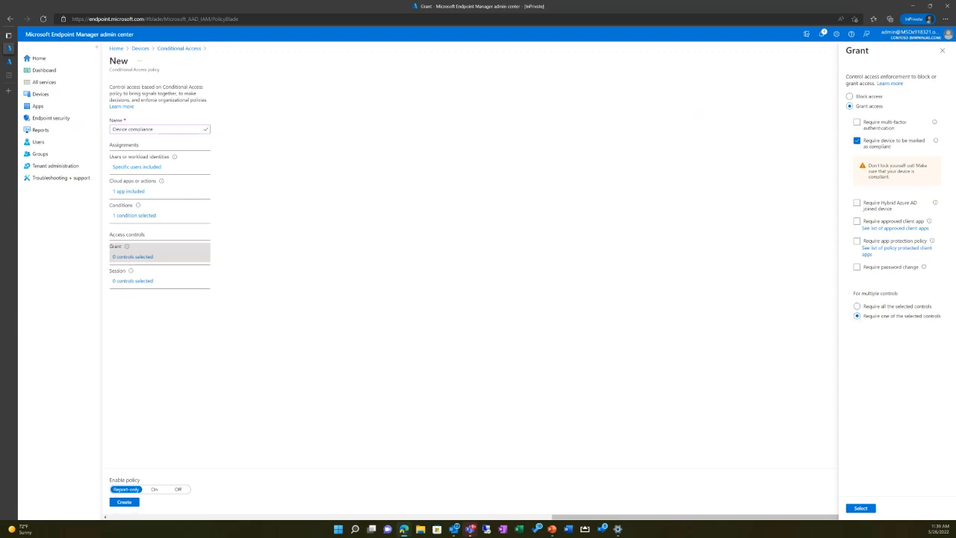
left_click(860, 509)
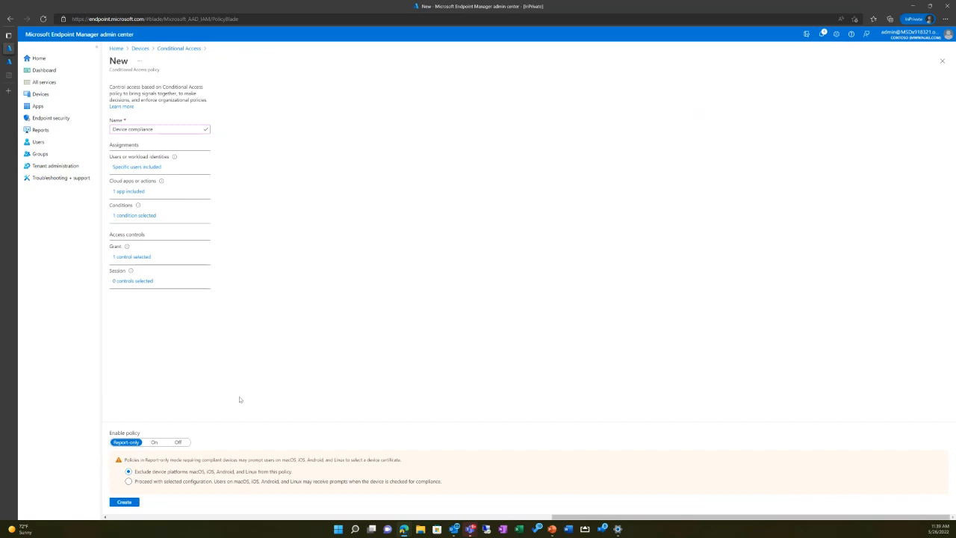
Step: Set Enable policy to Off and create the Device compliance policy
left_click(153, 442)
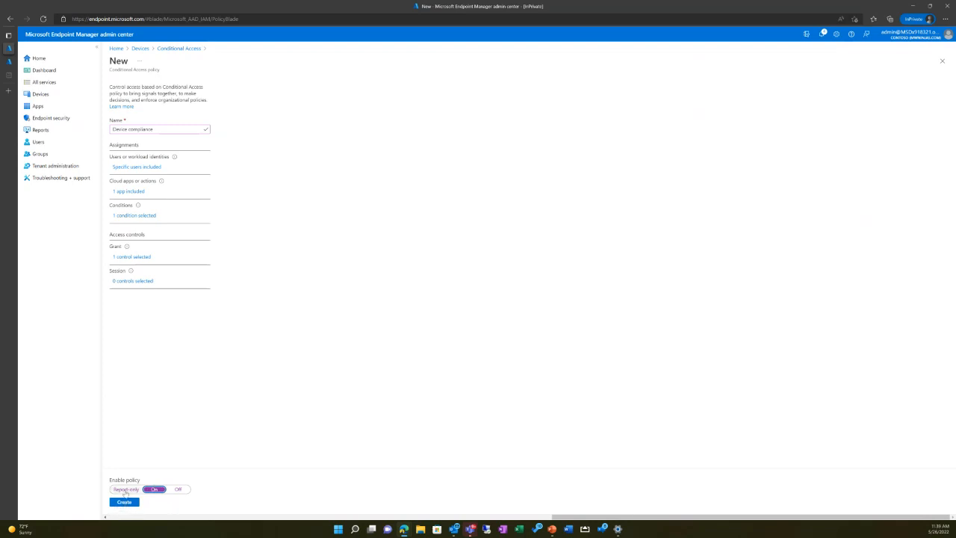
left_click(177, 488)
left_click(124, 502)
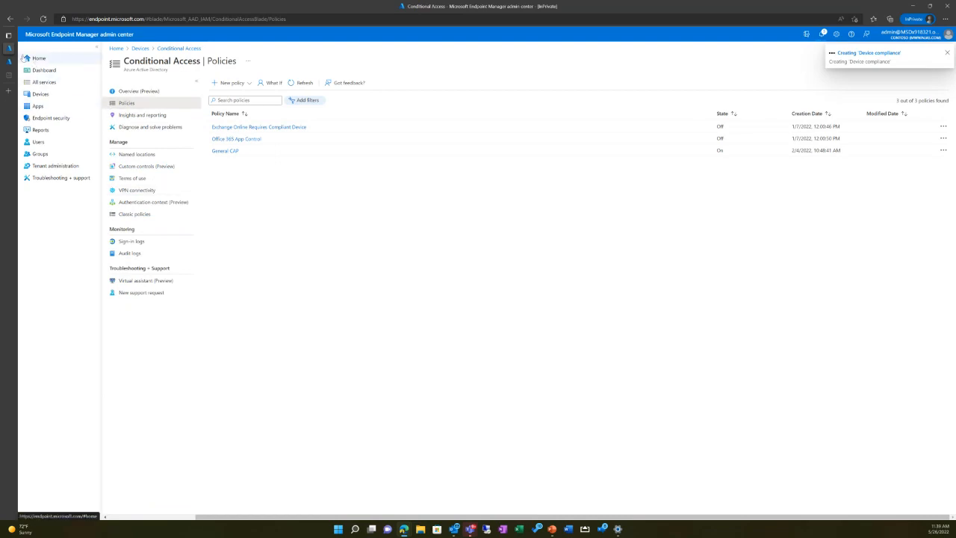
Step: Switch back to the browser tab with the compliance policies list
mouse_move(9, 66)
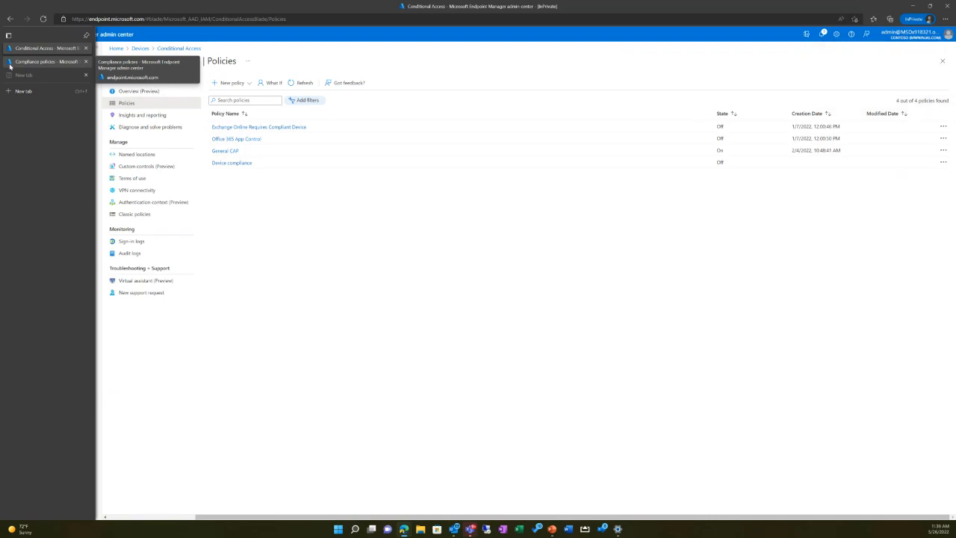
left_click(10, 62)
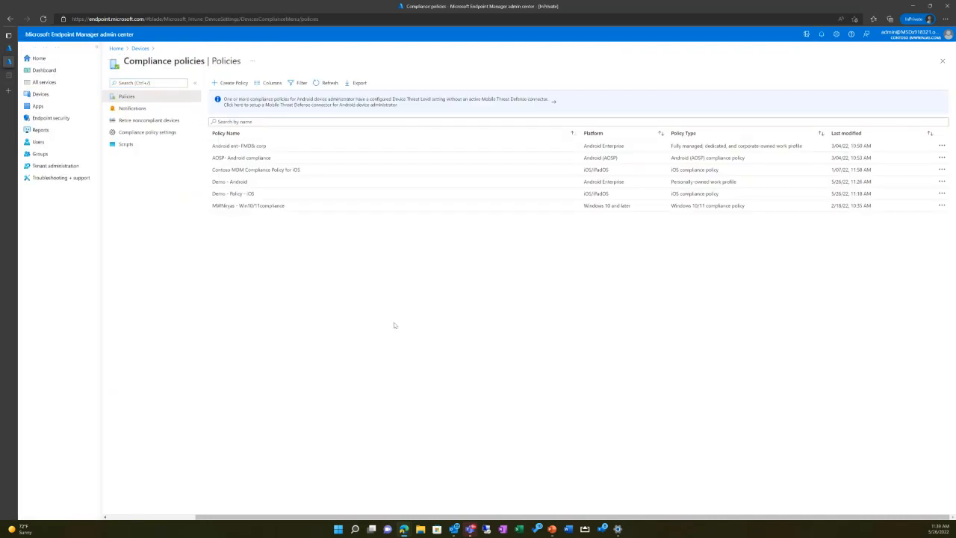
Step: Open the Demo terms and conditions under tenant administration and view their user acceptance reporting
left_click(41, 95)
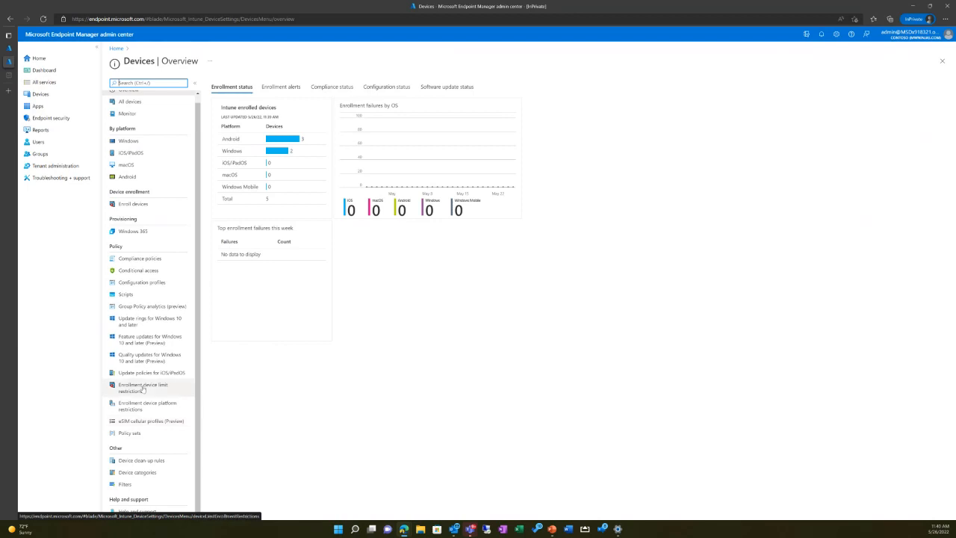
left_click(73, 166)
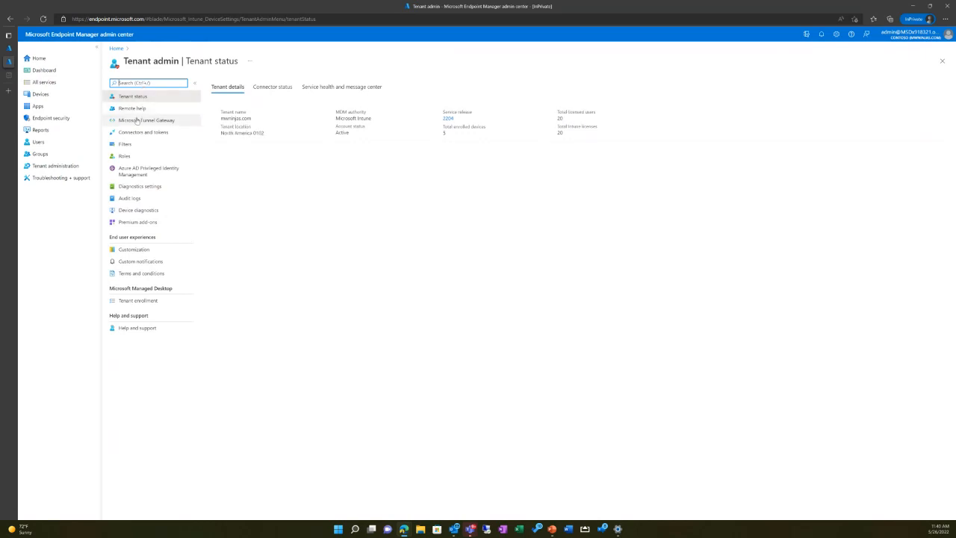
left_click(139, 273)
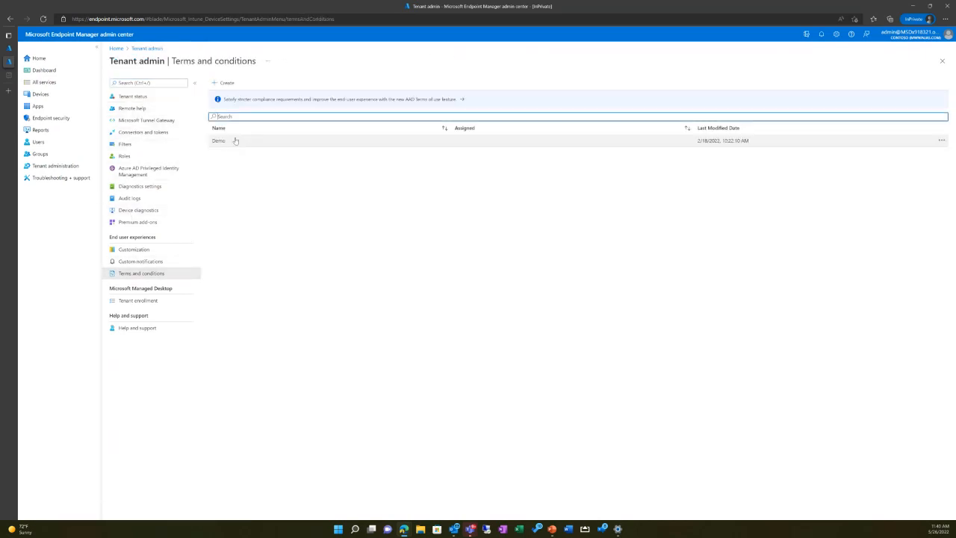
left_click(228, 142)
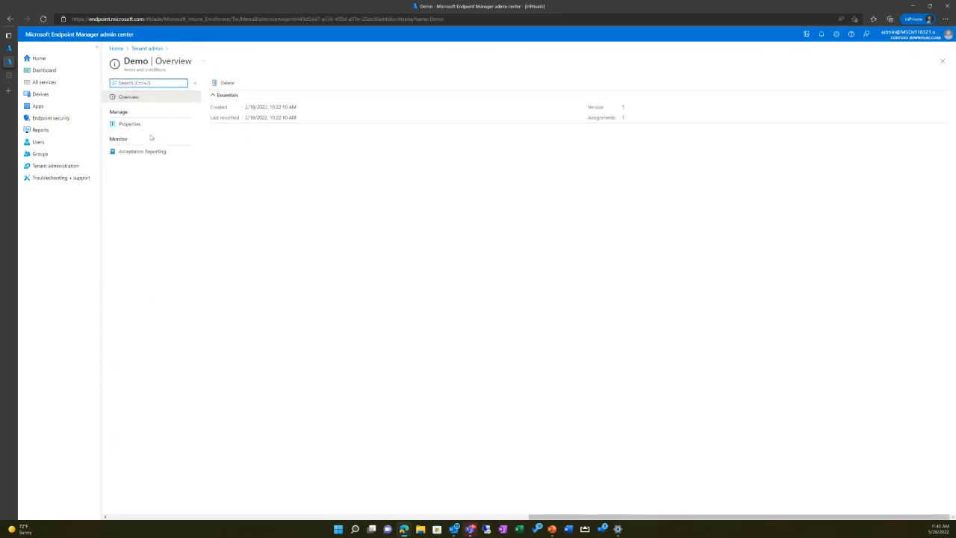
left_click(135, 153)
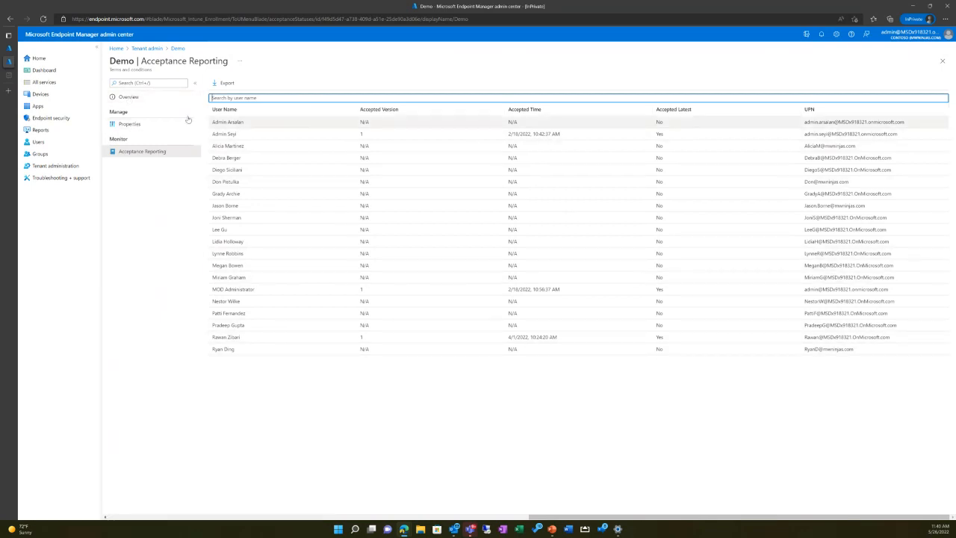
Step: View the properties of the Demo terms and conditions and return to their overview
left_click(122, 133)
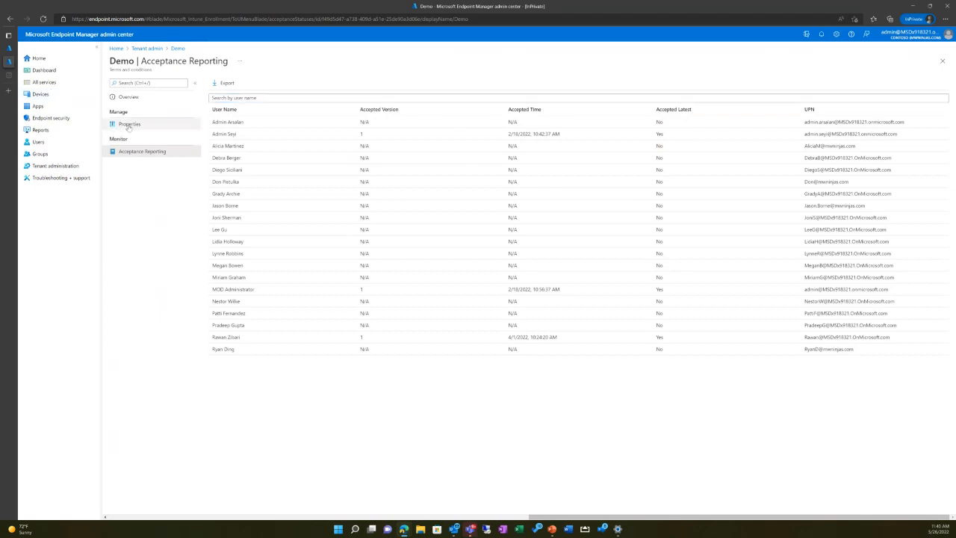
left_click(124, 125)
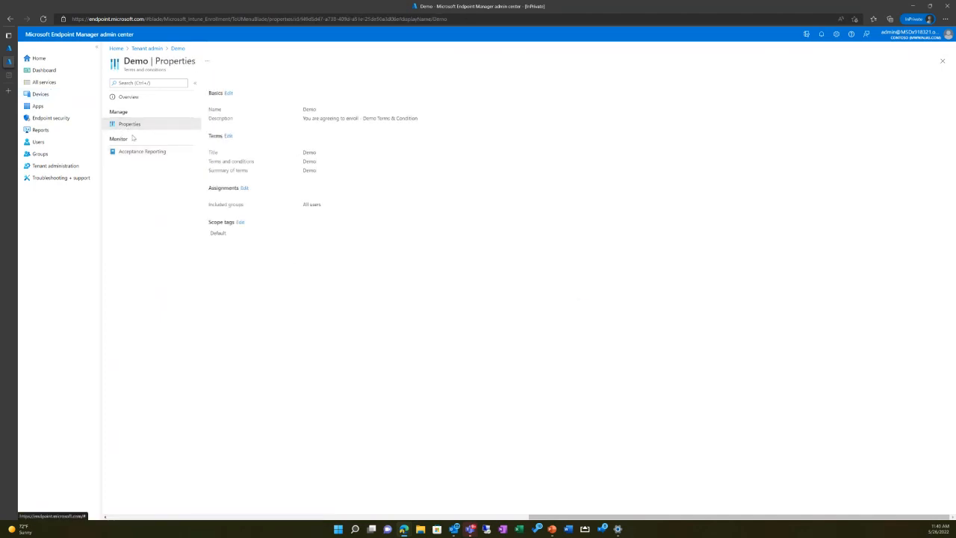
left_click(124, 98)
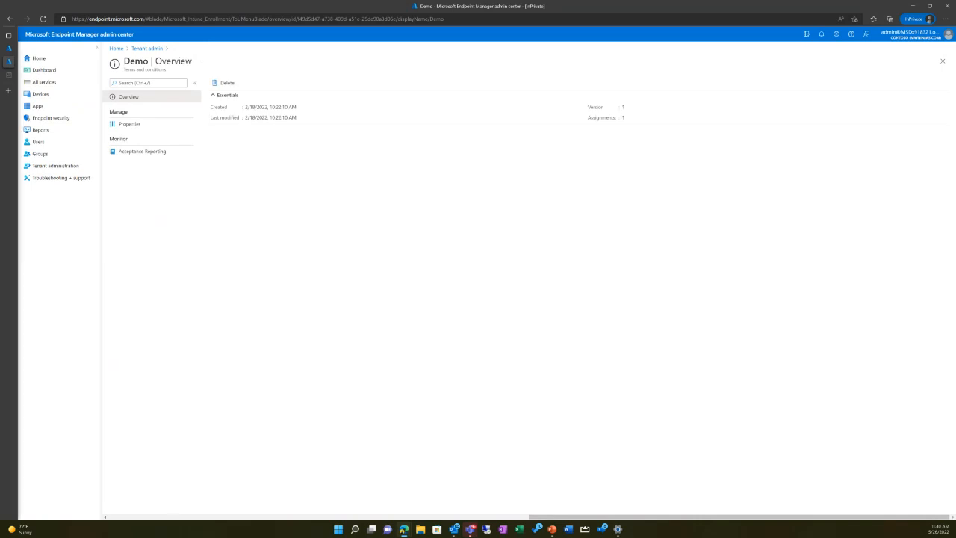
Step: Open the properties of the iOS apps data leak prevention policy from the app protection policies list
left_click(51, 105)
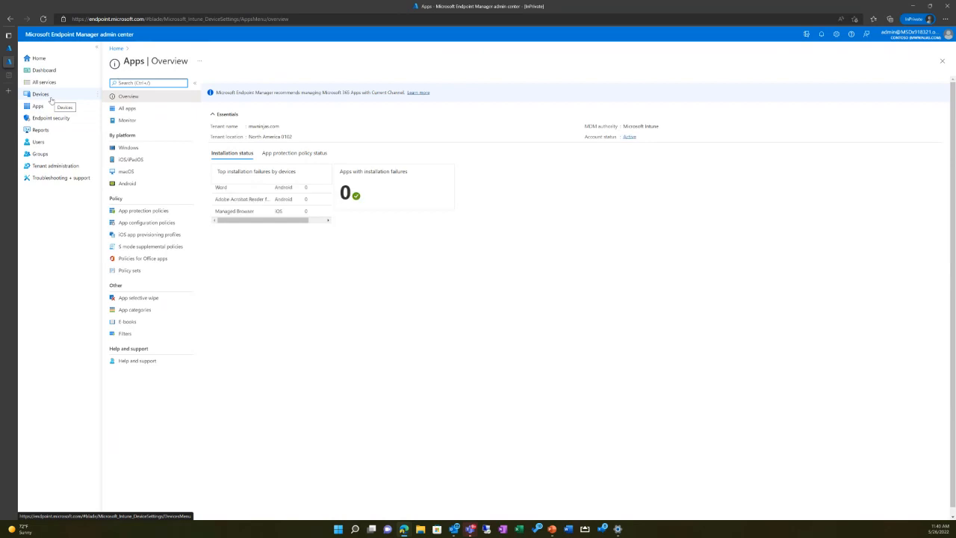
left_click(138, 212)
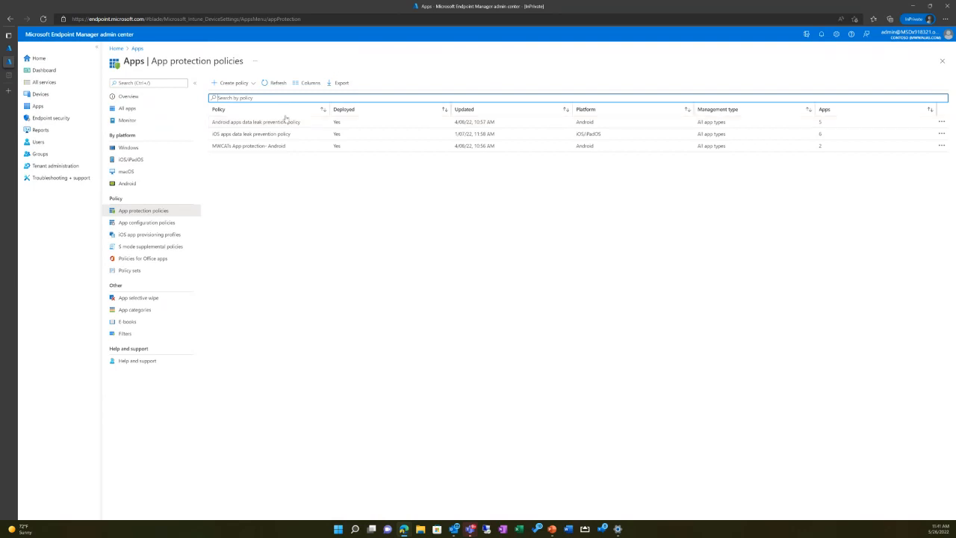
left_click(271, 137)
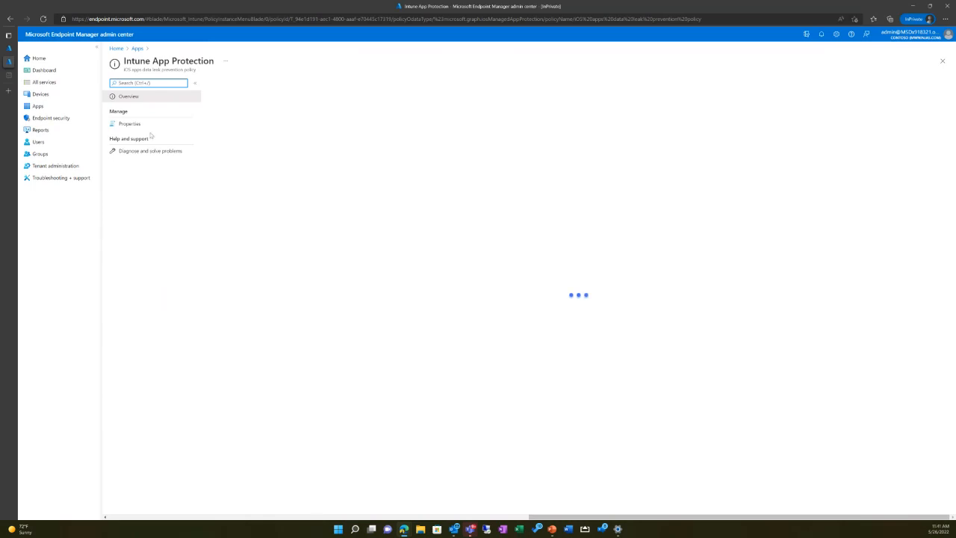
left_click(130, 124)
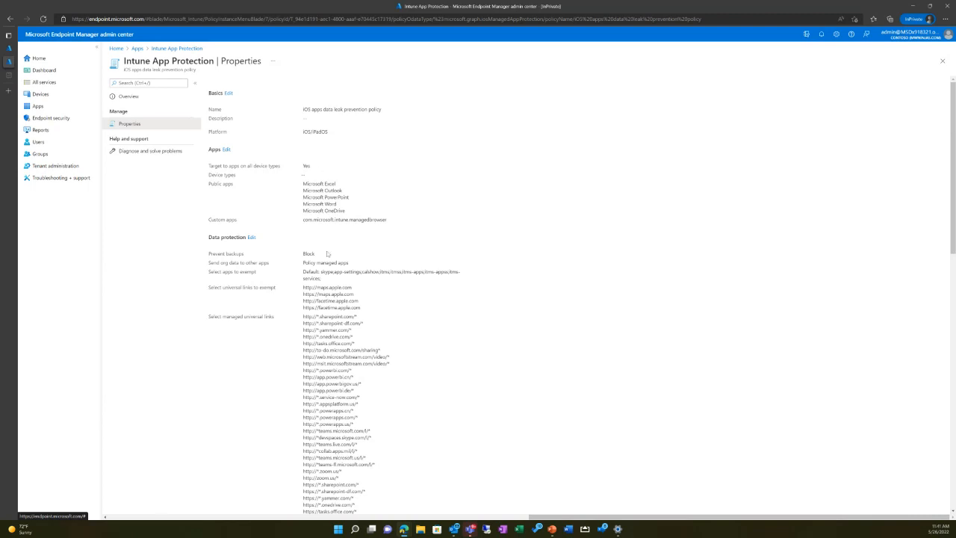
Step: Review the policy's Prevent backups setting and the public and custom apps it targets
left_click_drag(319, 256, 290, 250)
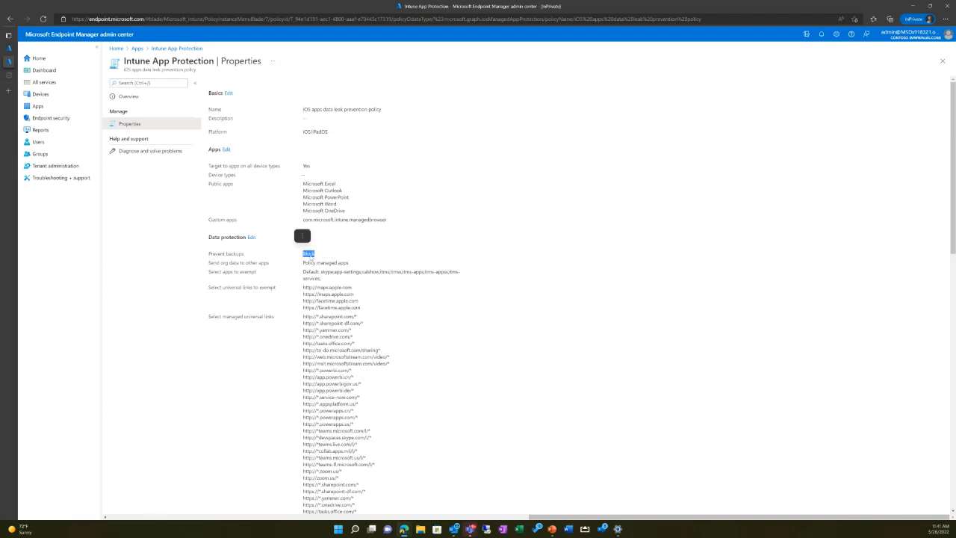
left_click(399, 333)
scroll(371, 307, "down", 4)
scroll(369, 306, "up", 3)
left_click_drag(393, 224, 302, 182)
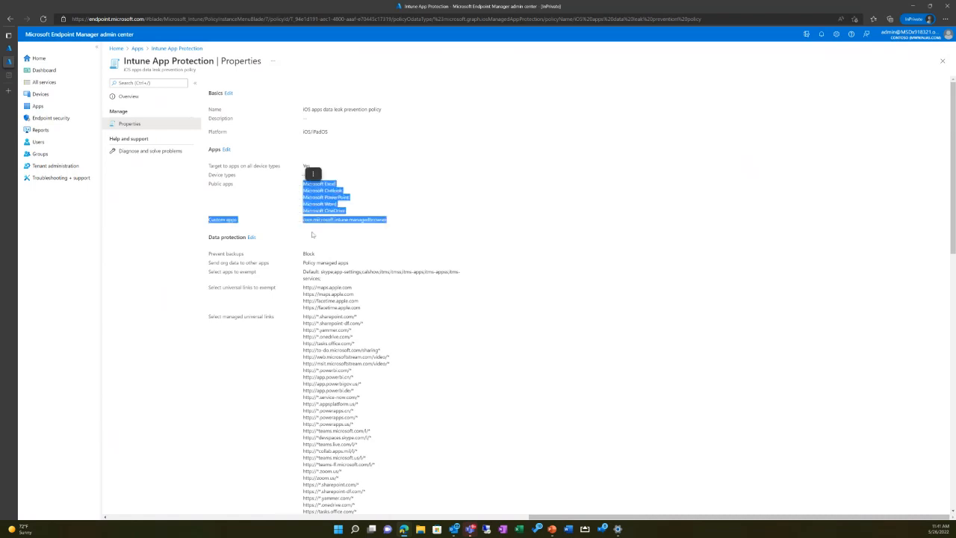
left_click(312, 234)
scroll(280, 172, "down", 2)
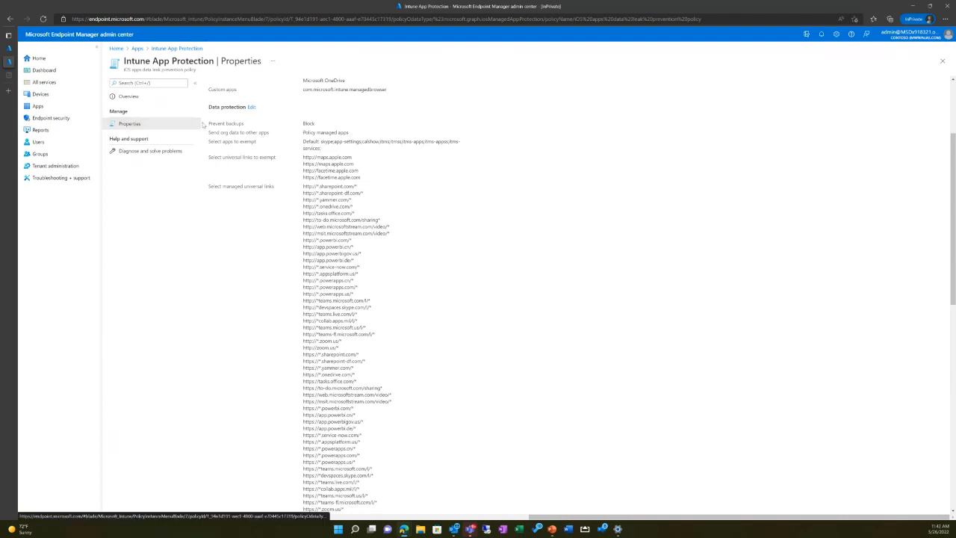
Step: Examine the data protection settings for preventing backups, exempt apps, and exempt and managed universal links
left_click_drag(209, 123, 347, 129)
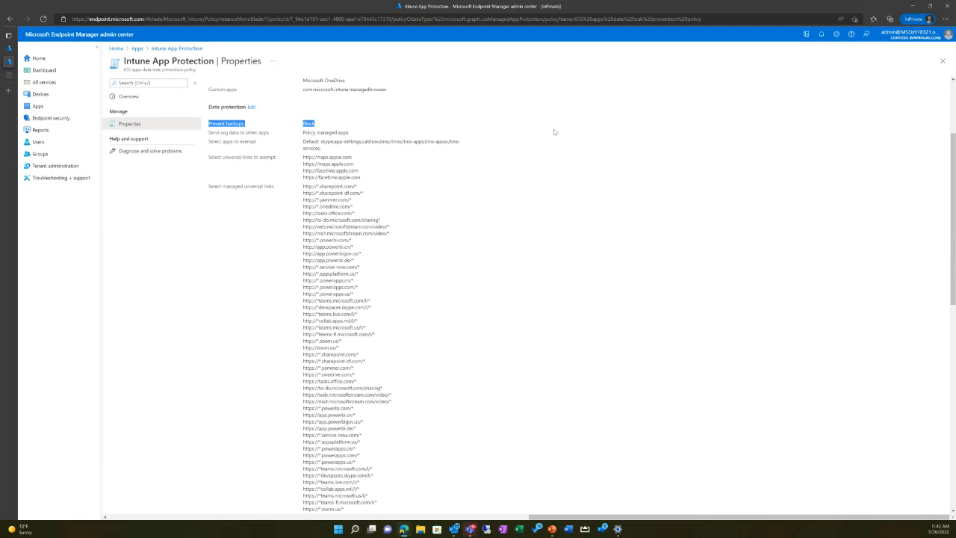
left_click_drag(209, 156, 402, 171)
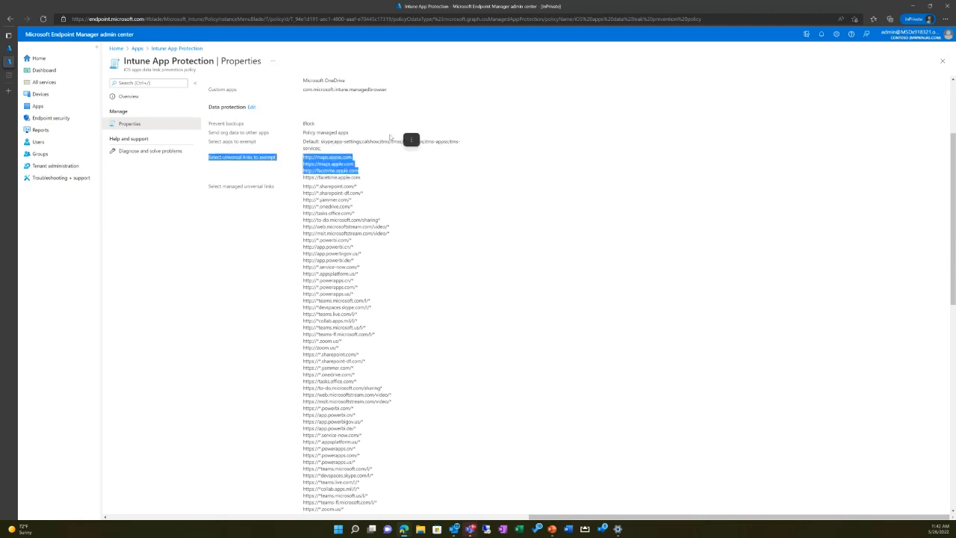
left_click(338, 268)
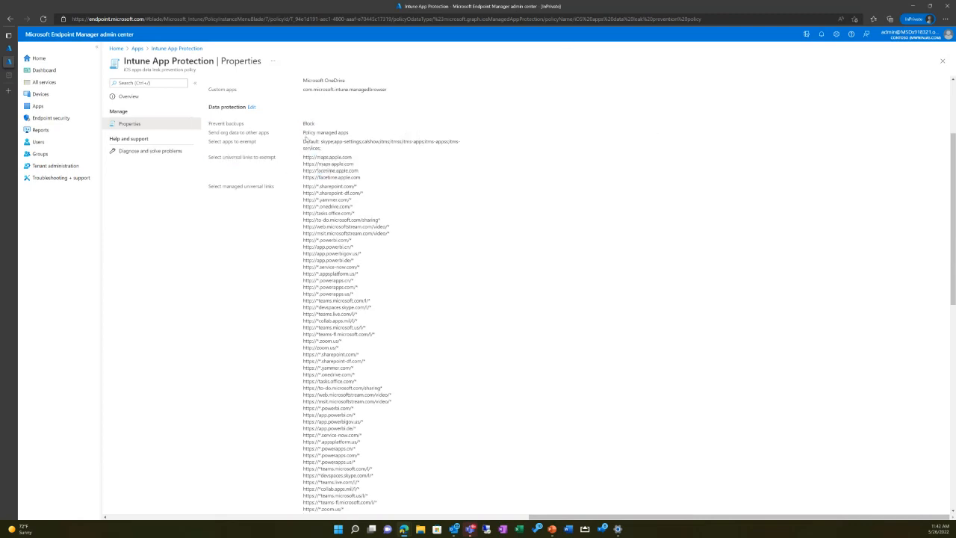
left_click_drag(304, 141, 383, 152)
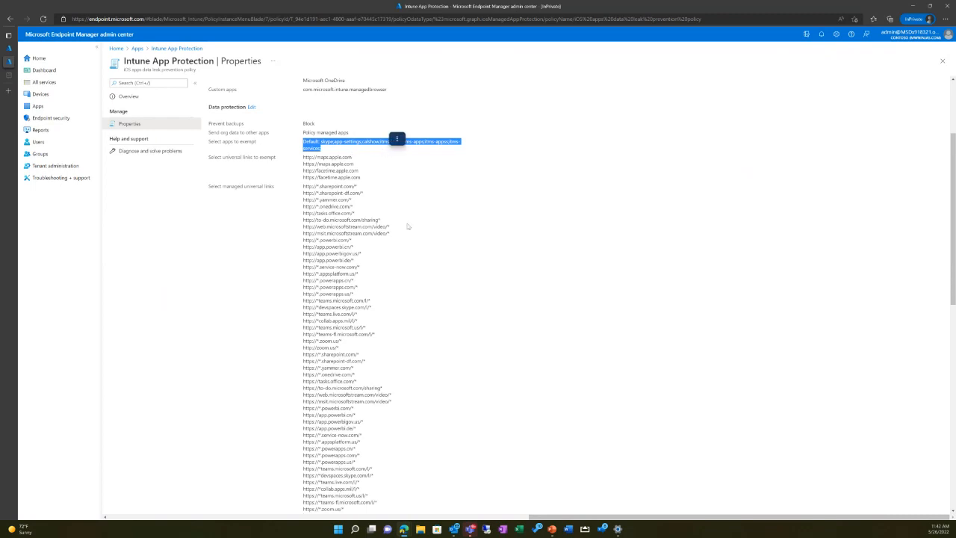
left_click(366, 357)
scroll(343, 299, "down", 2)
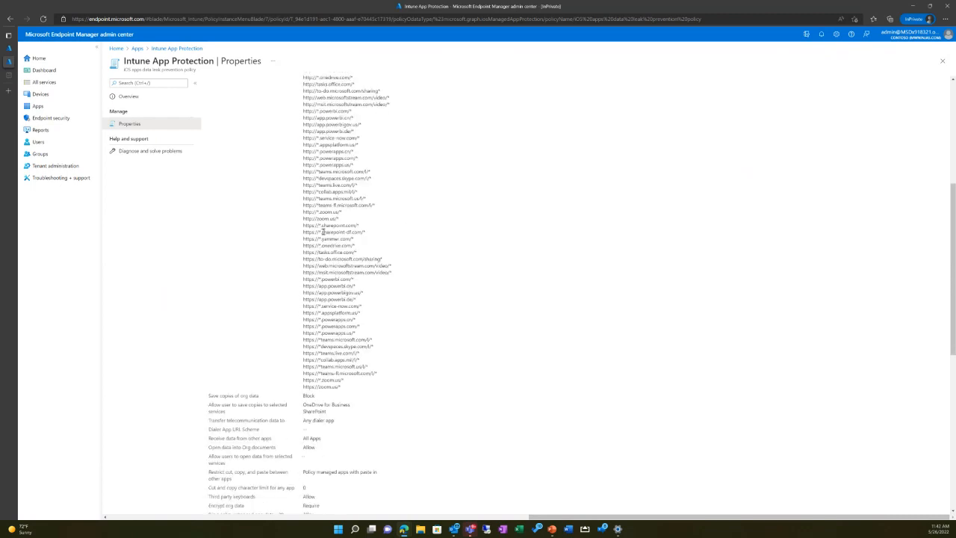
scroll(323, 232, "up", 2)
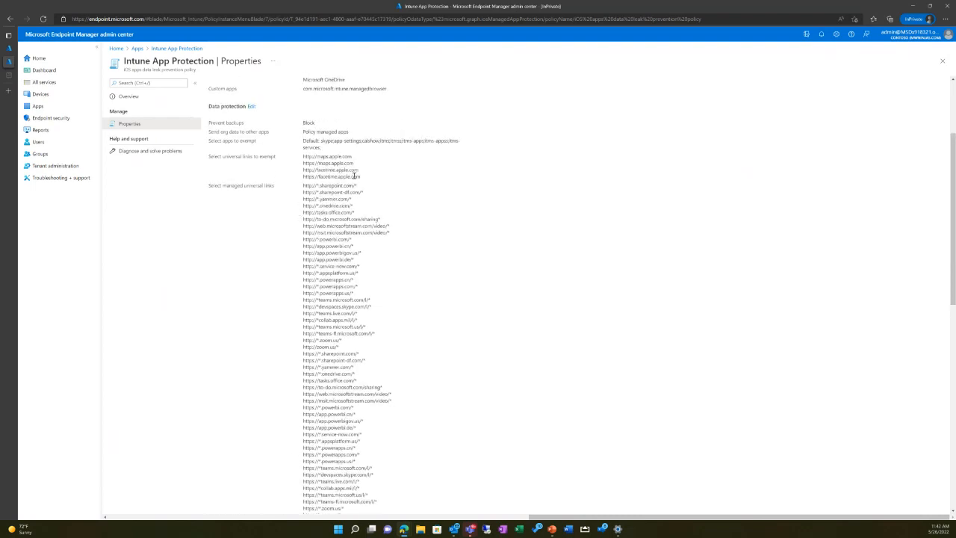
left_click_drag(304, 156, 361, 169)
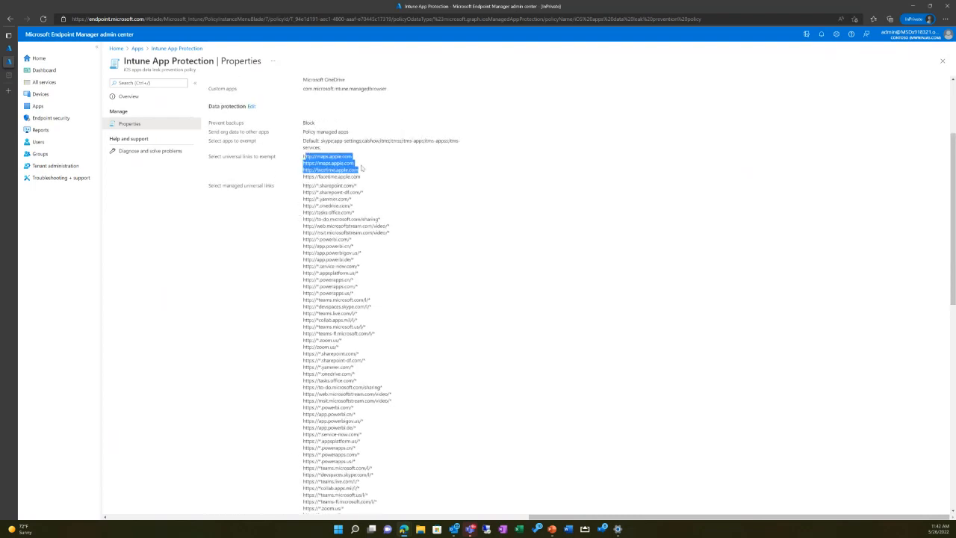
left_click(351, 168)
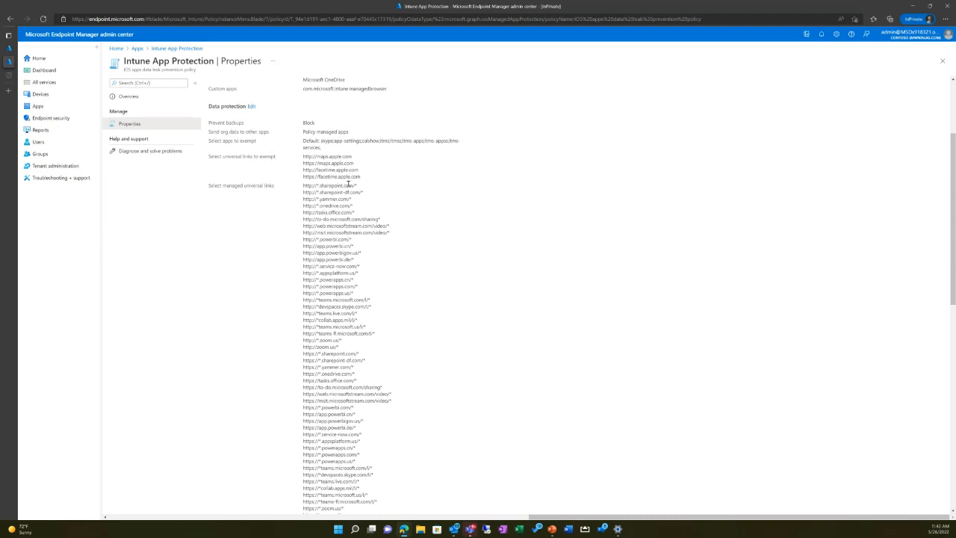
left_click_drag(361, 171, 297, 168)
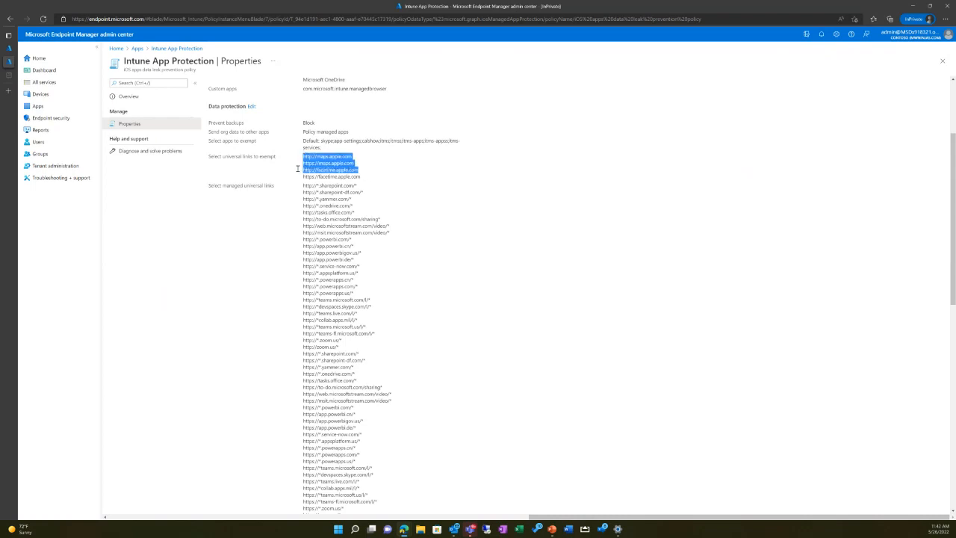
double_click(381, 386)
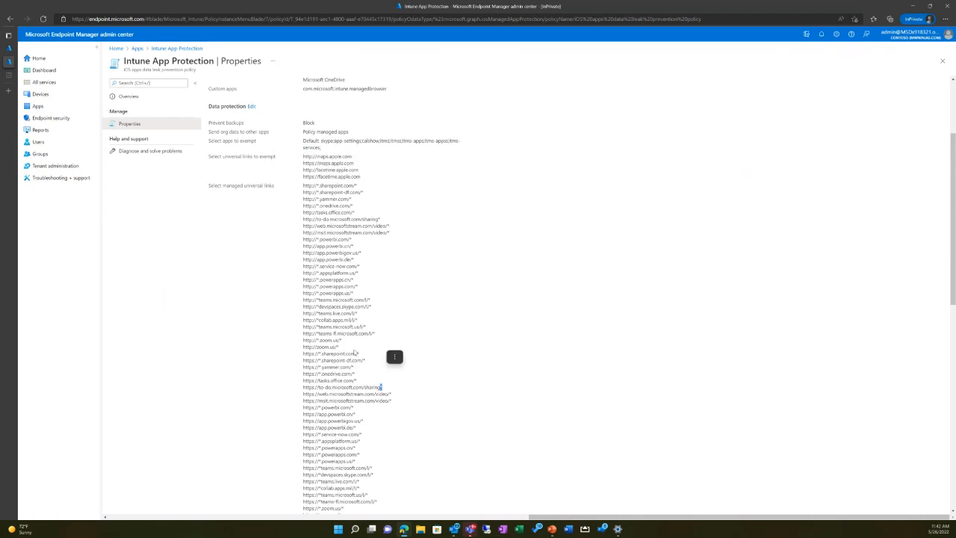
Step: Review the settings for saving copies of org data to selected services and restricting cut, copy and paste between apps
scroll(343, 328, "down", 5)
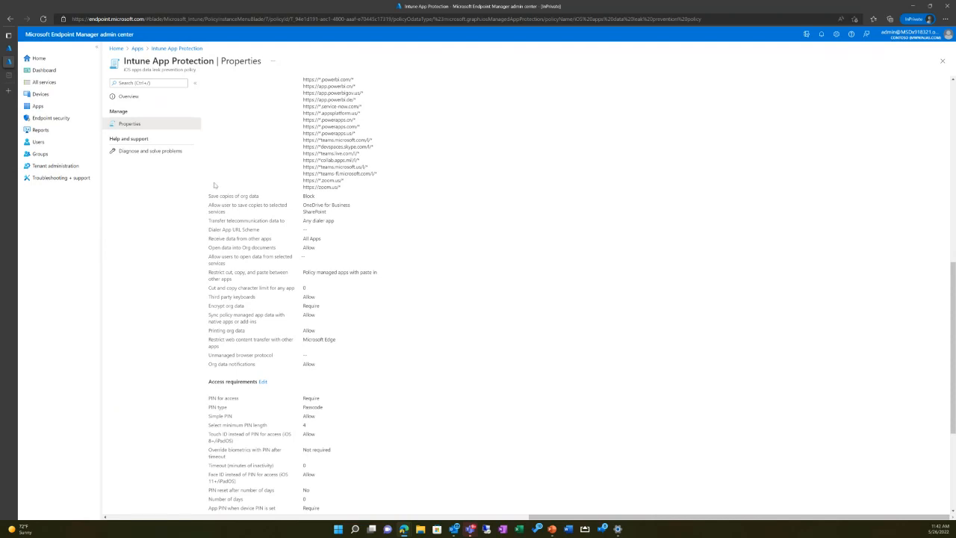
scroll(214, 179, "down", 2)
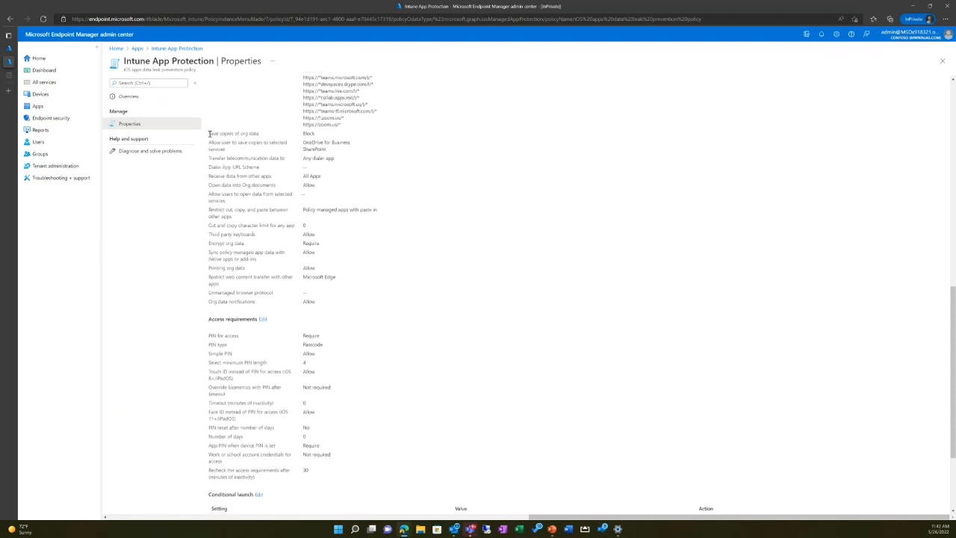
left_click_drag(210, 134, 350, 137)
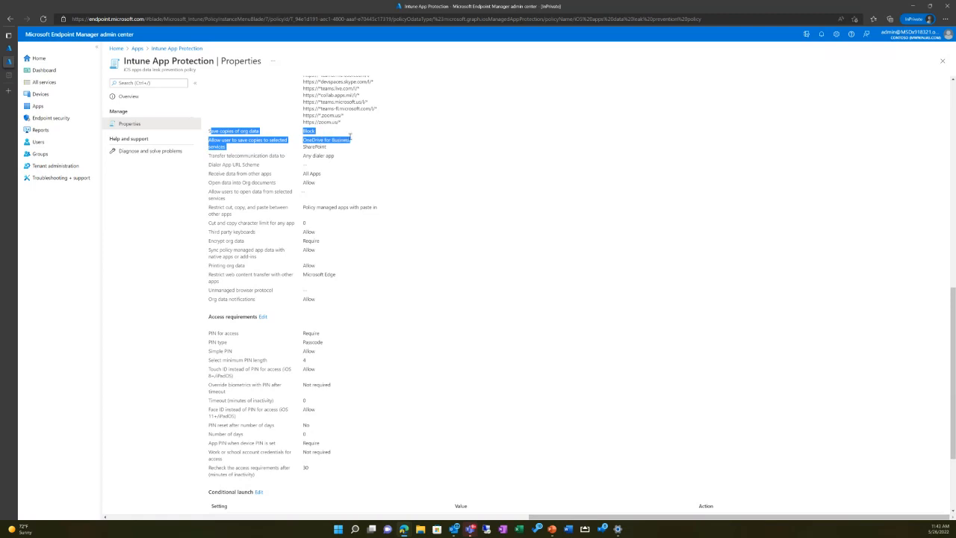
left_click(333, 162)
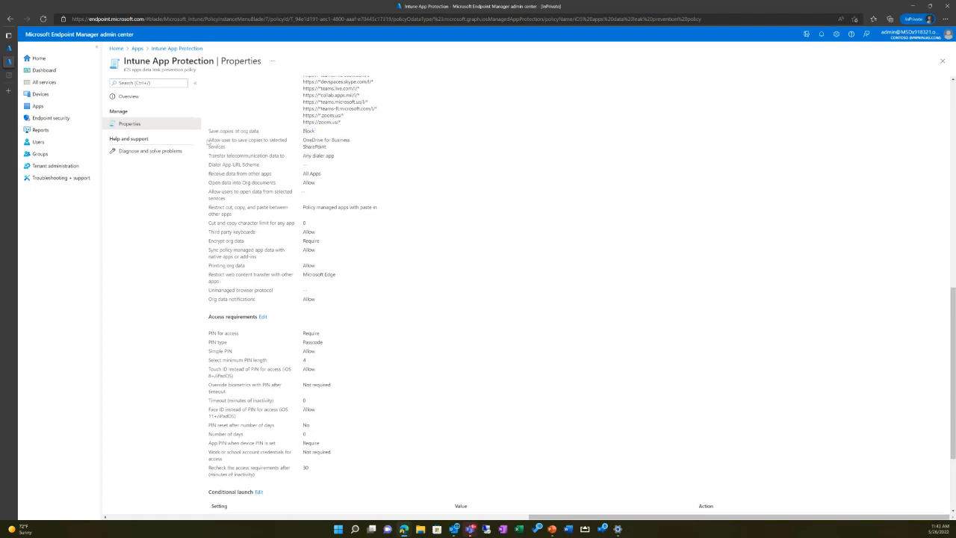
left_click_drag(209, 142, 330, 149)
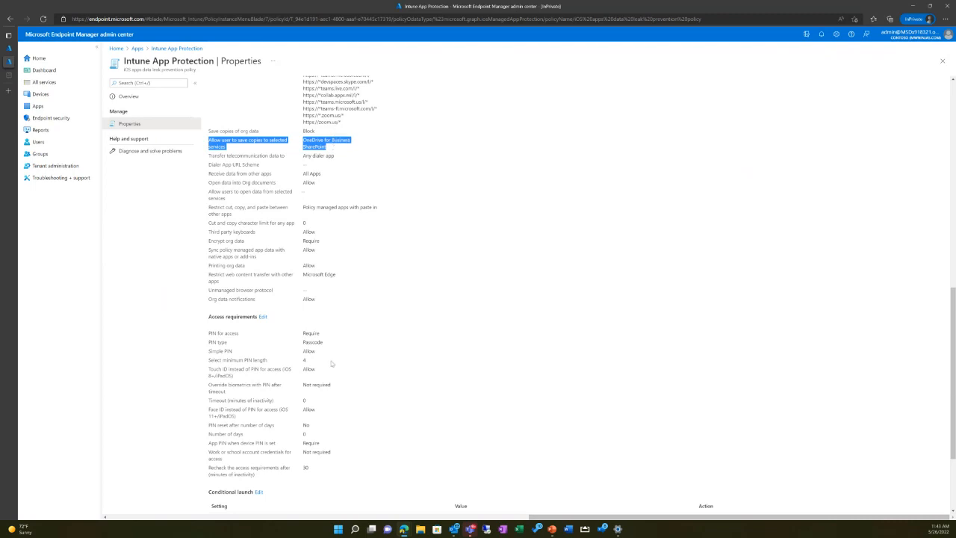
left_click(245, 206)
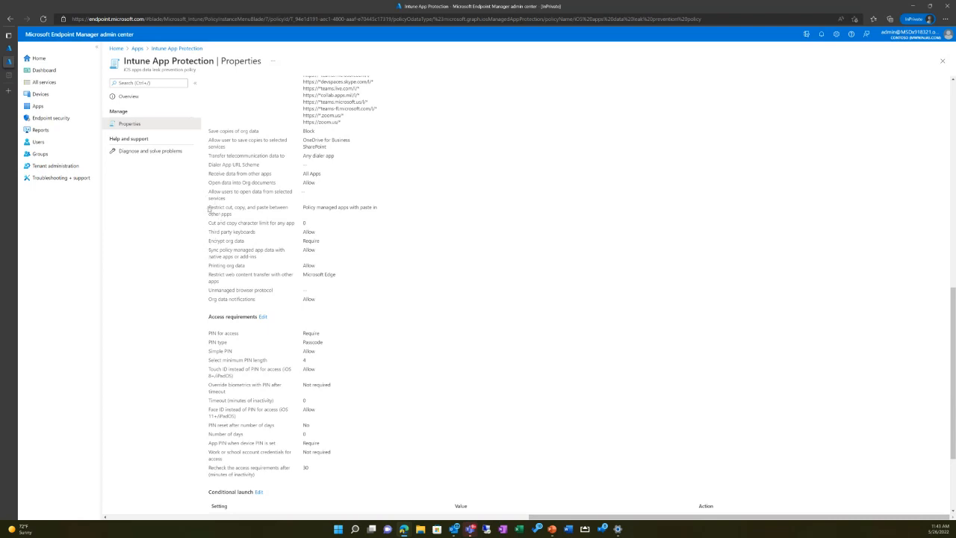
left_click_drag(210, 209, 390, 217)
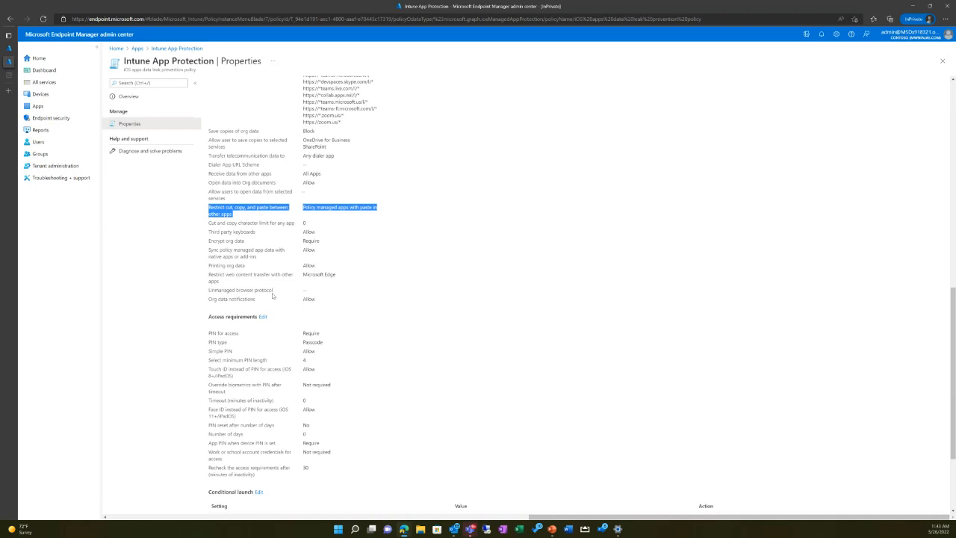
Step: Review the PIN and biometric settings in the policy's access requirements
scroll(291, 325, "down", 3)
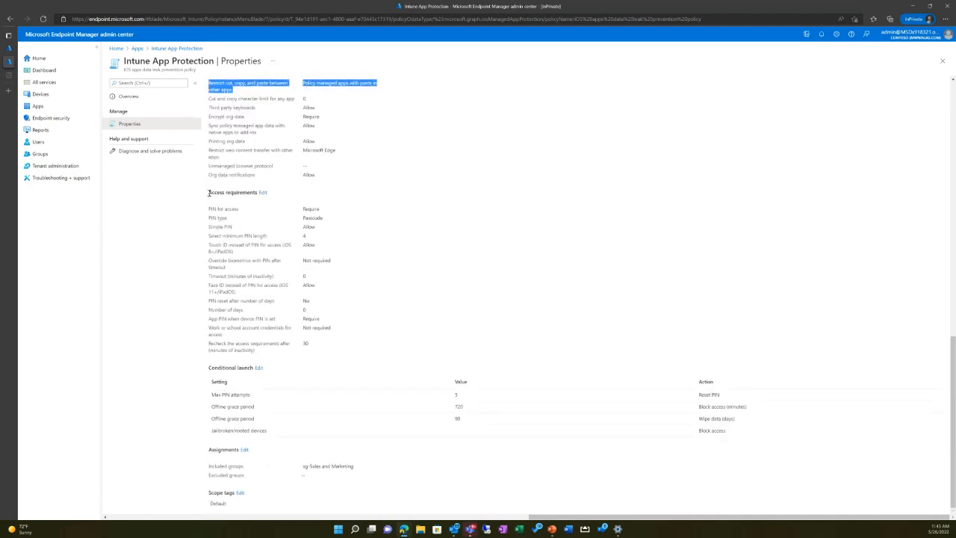
left_click_drag(210, 193, 317, 265)
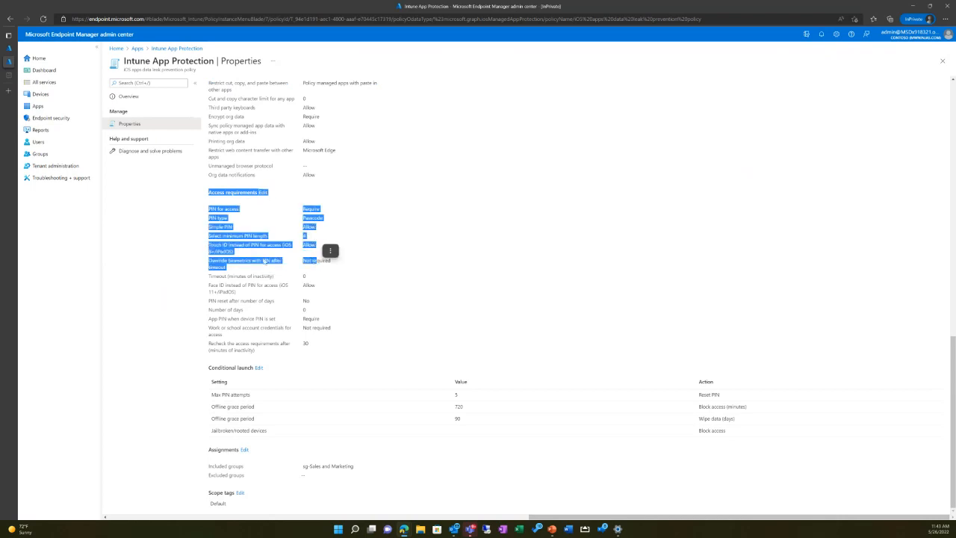
left_click(212, 226)
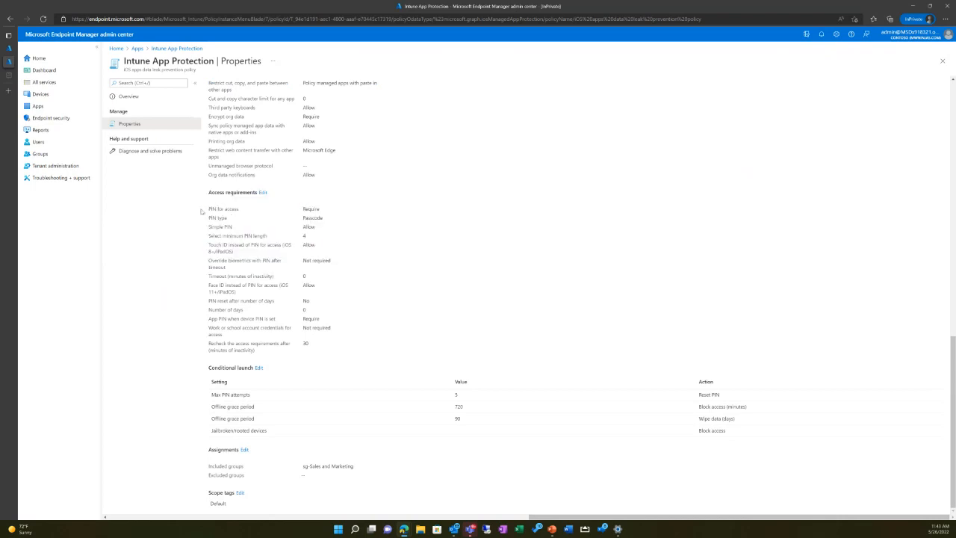
Step: Examine the access requirements in detail, covering PIN for access, PIN type, Touch ID, timeout and Face ID
left_click_drag(203, 211, 316, 344)
left_click(227, 247)
left_click_drag(211, 209, 294, 218)
left_click(247, 245)
double_click(317, 209)
left_click(211, 246)
left_click_drag(209, 278, 203, 323)
left_click(314, 285)
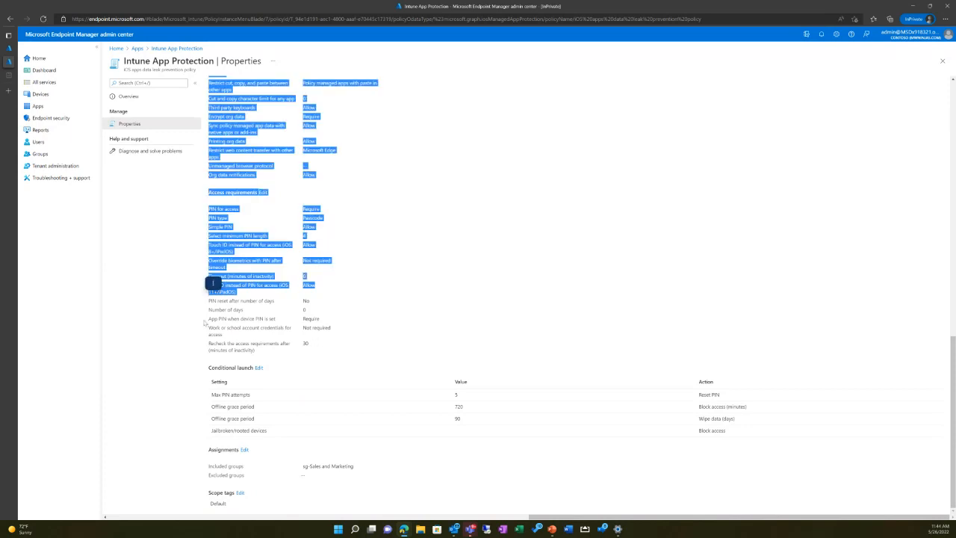
left_click(366, 321)
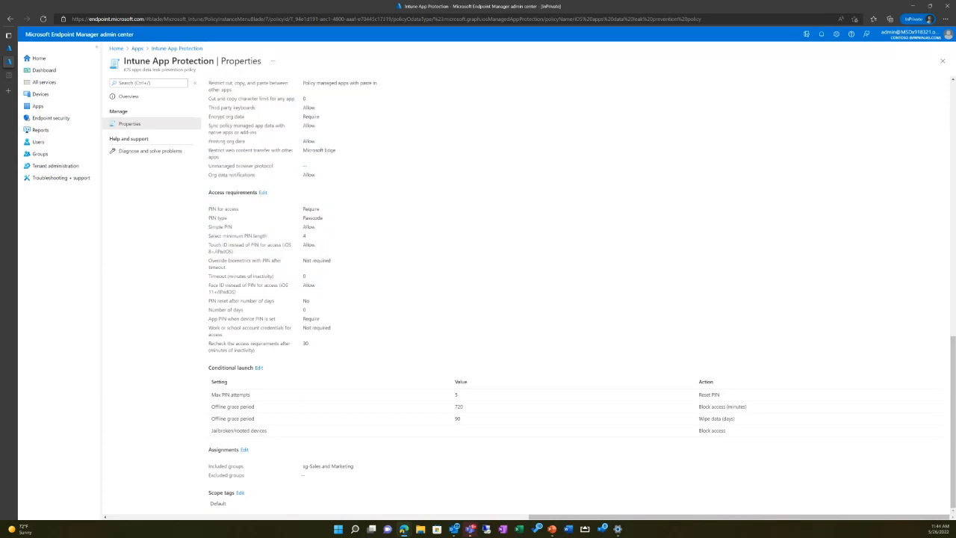
Step: Review the policy's conditional launch settings, including Max PIN attempts, and the group included in its assignments
left_click_drag(209, 366, 785, 432)
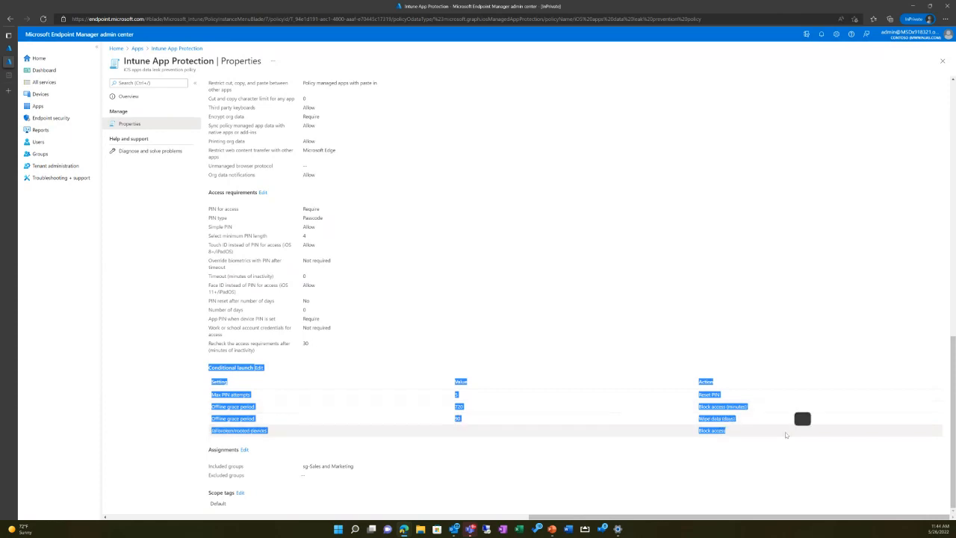
left_click(212, 396)
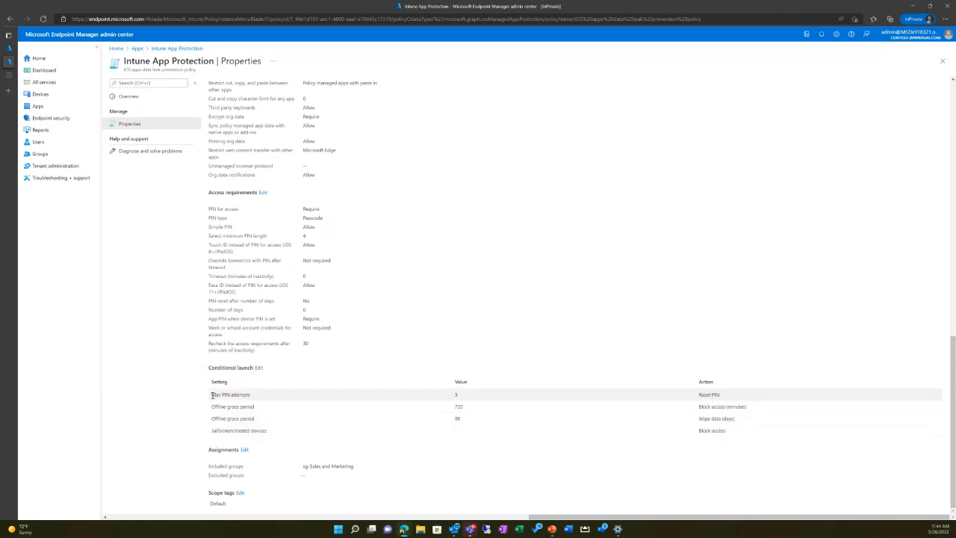
left_click_drag(212, 395, 294, 394)
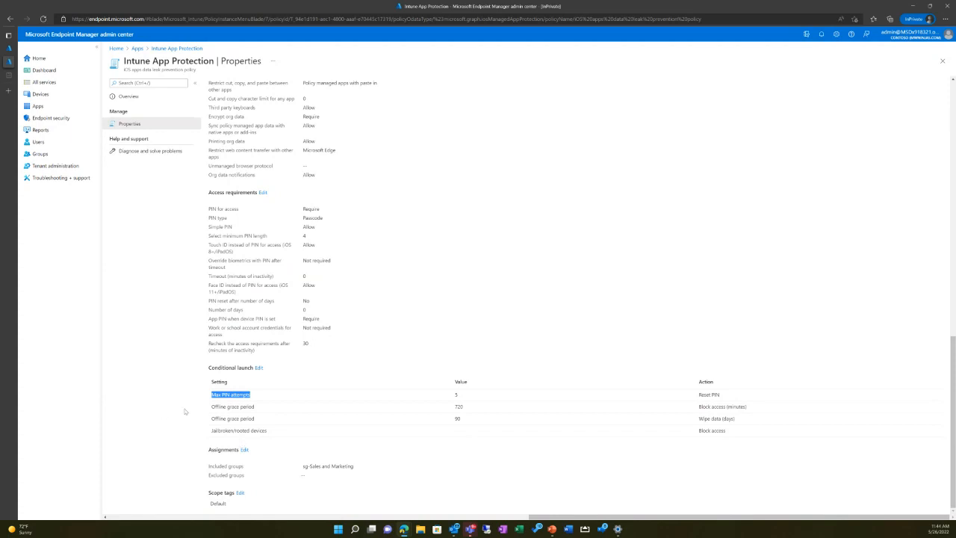
left_click(212, 403)
left_click_drag(366, 470, 281, 459)
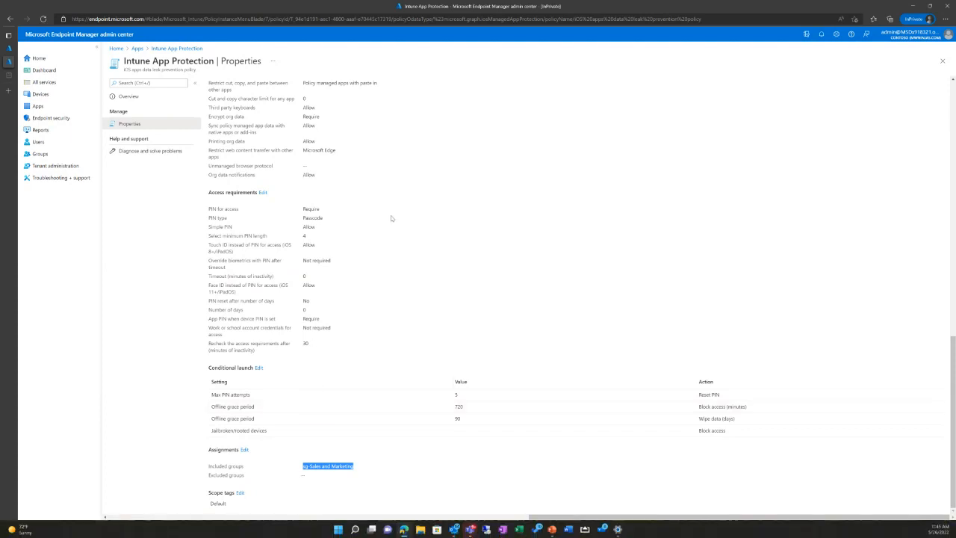
Step: Return to the app protection policies and open the properties of the Android apps data leak prevention policy
scroll(402, 251, "up", 4)
scroll(402, 251, "up", 5)
left_click(176, 48)
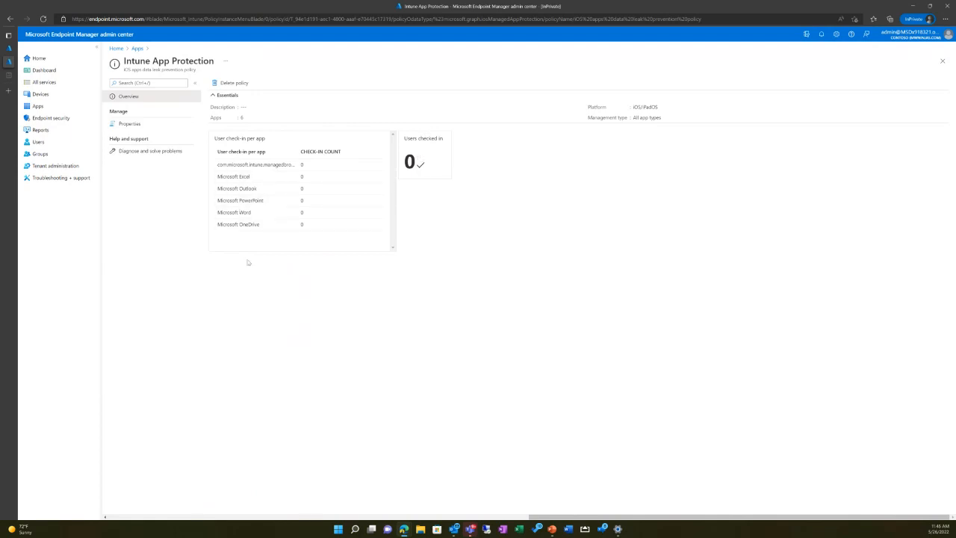
left_click(137, 49)
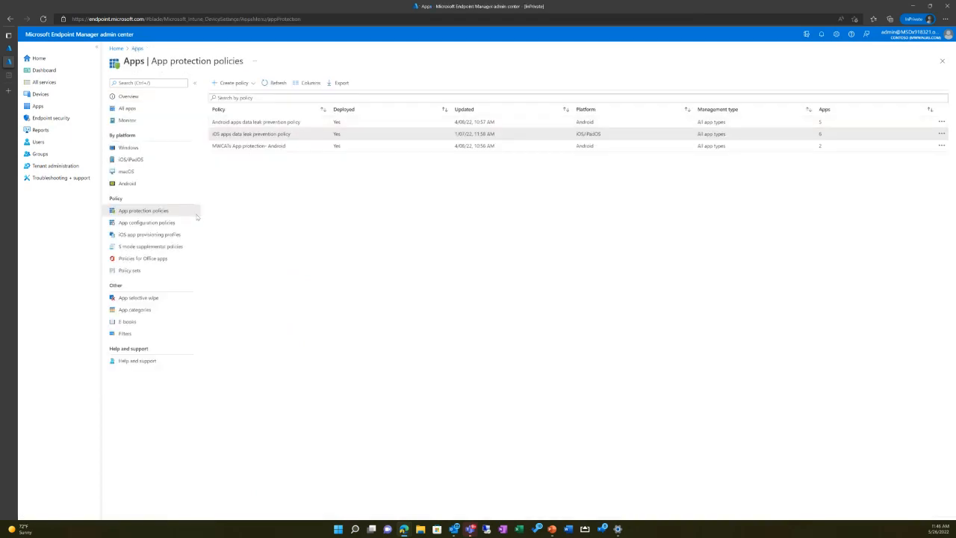
left_click(256, 123)
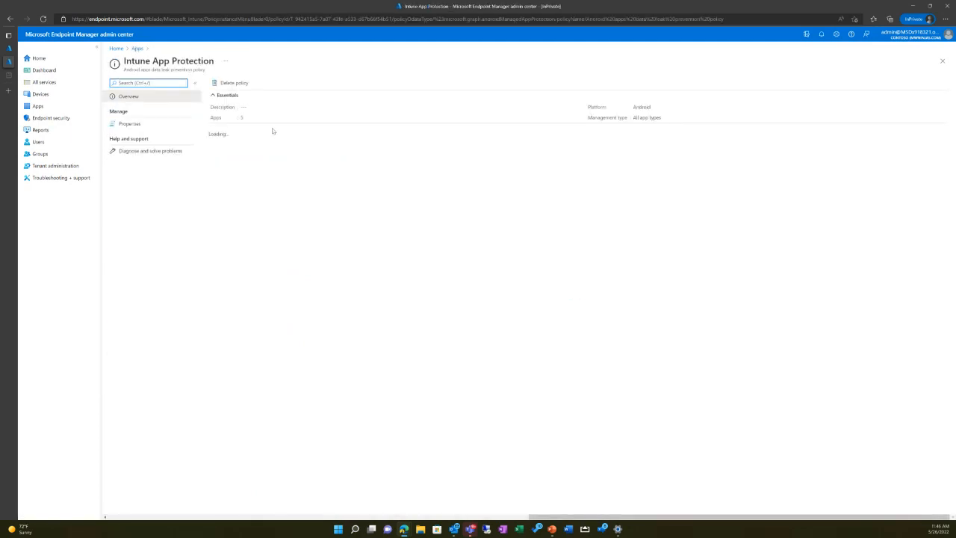
left_click(138, 123)
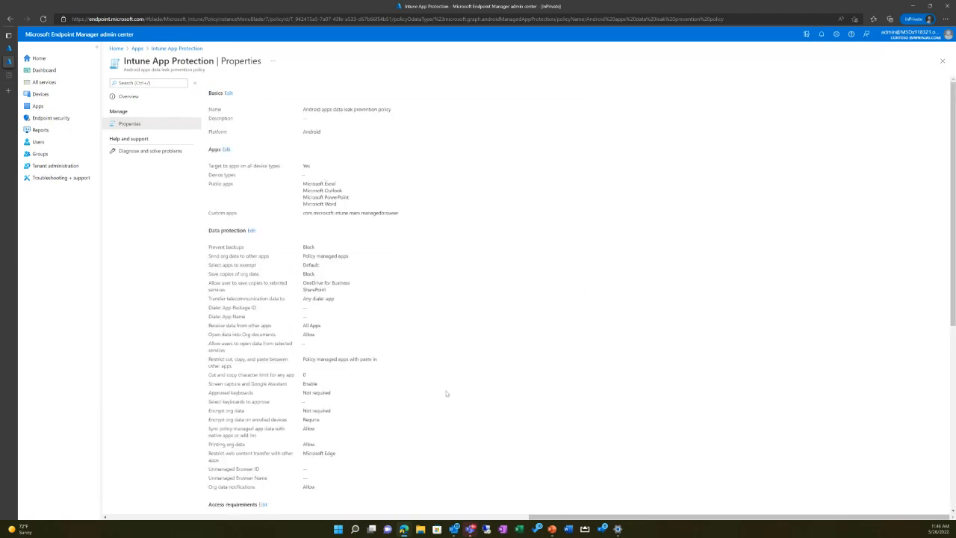
Step: Review the Android policy's data protection settings for screen capture and Google Assistant and for restricting web content transfer
scroll(387, 324, "down", 1)
scroll(387, 324, "down", 5)
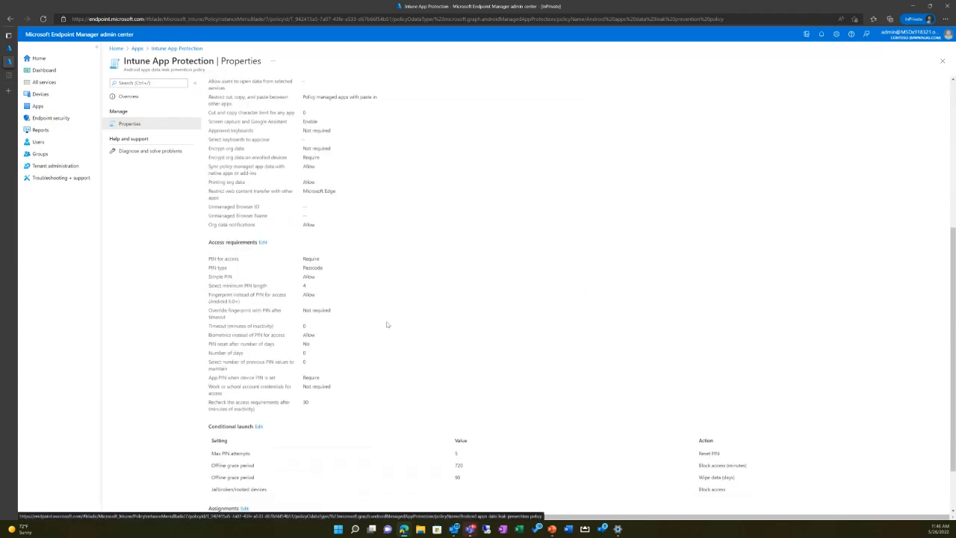
scroll(387, 325, "up", 4)
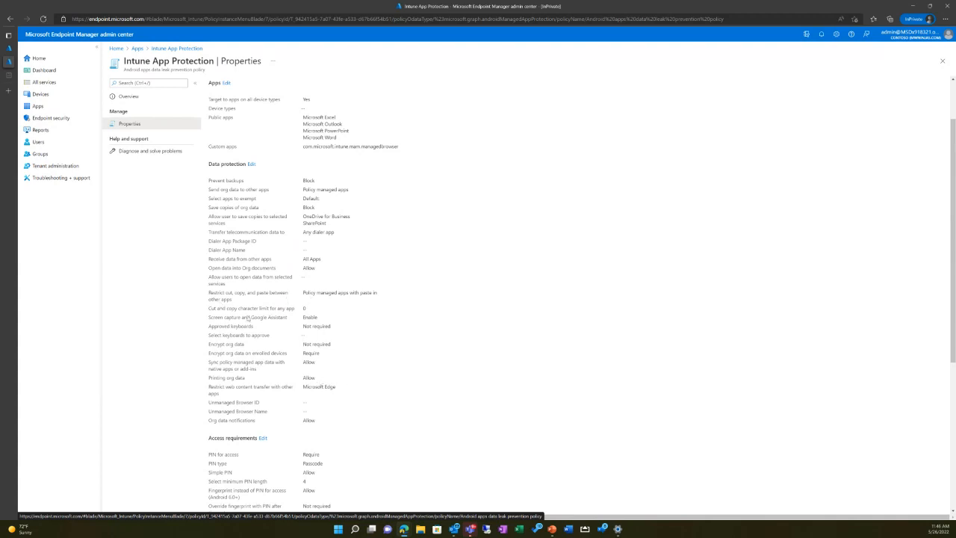
left_click_drag(210, 319, 324, 319)
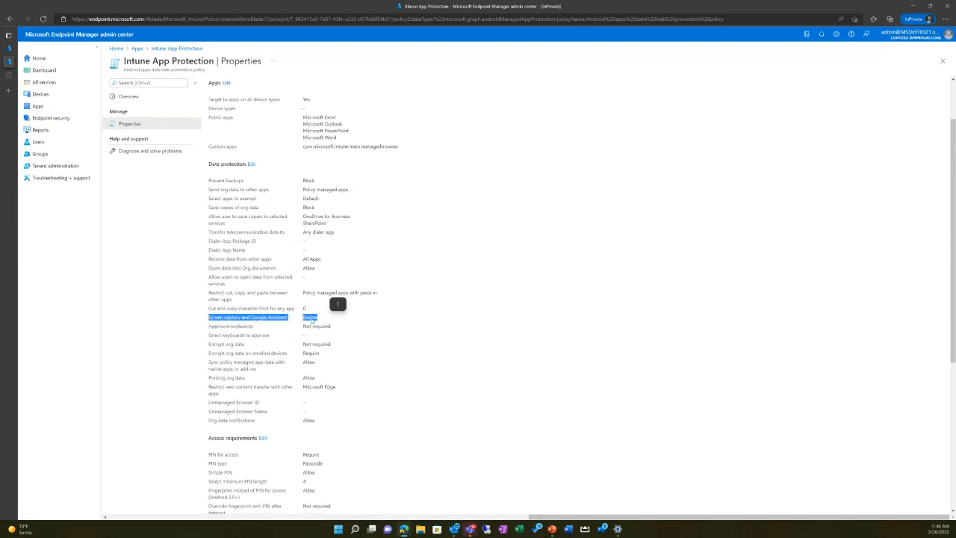
scroll(374, 358, "down", 1)
left_click(379, 375)
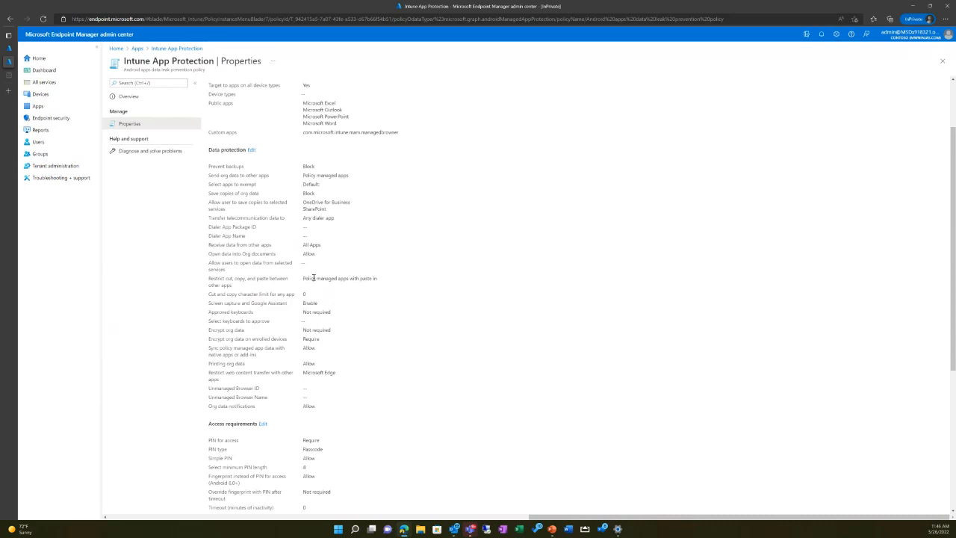
scroll(314, 278, "down", 3)
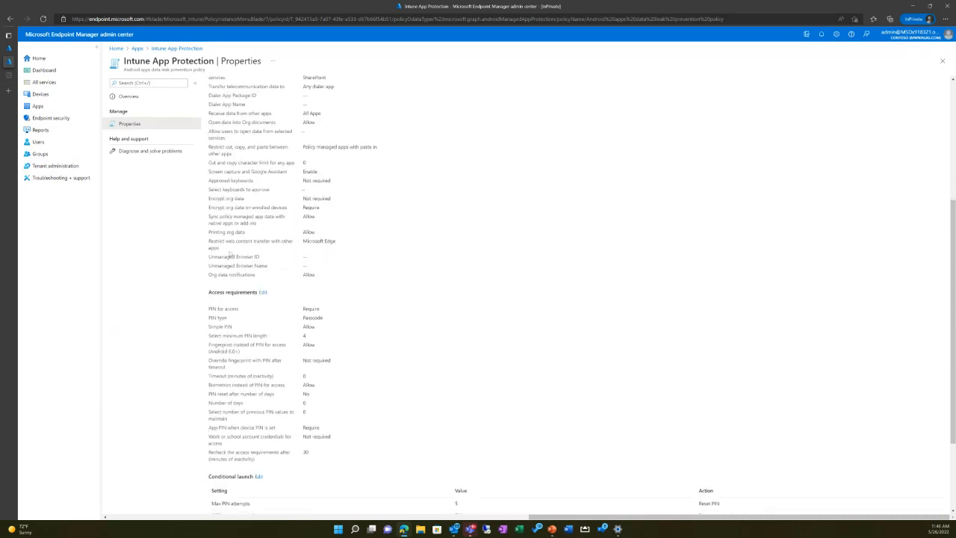
left_click_drag(209, 240, 361, 247)
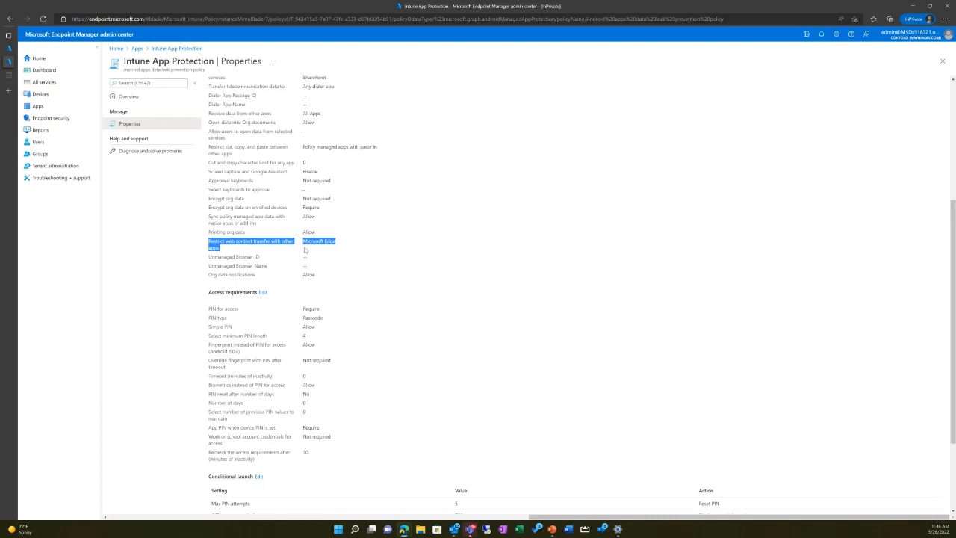
Step: Leave the Android policy and open App selective wipe to view its wipe requests
scroll(305, 250, "up", 5)
left_click(167, 50)
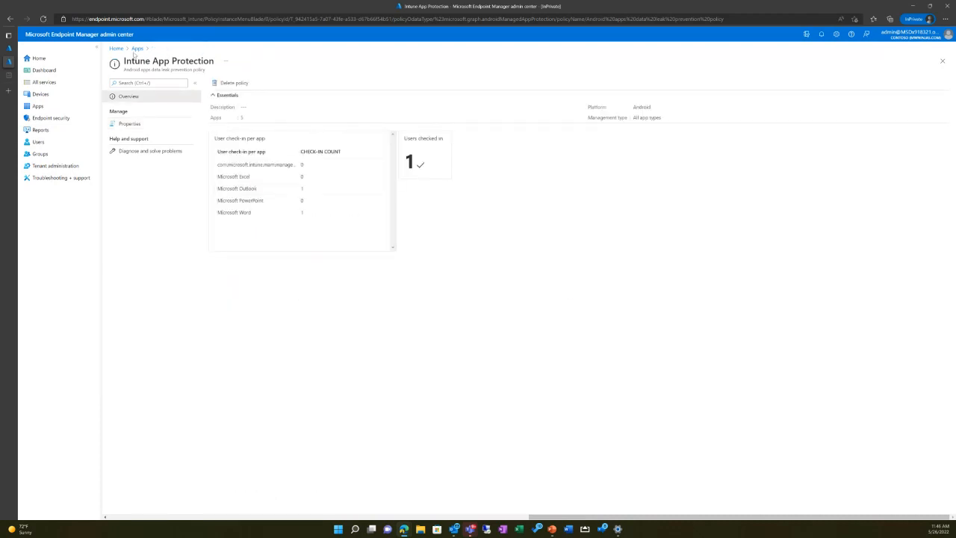
left_click(138, 48)
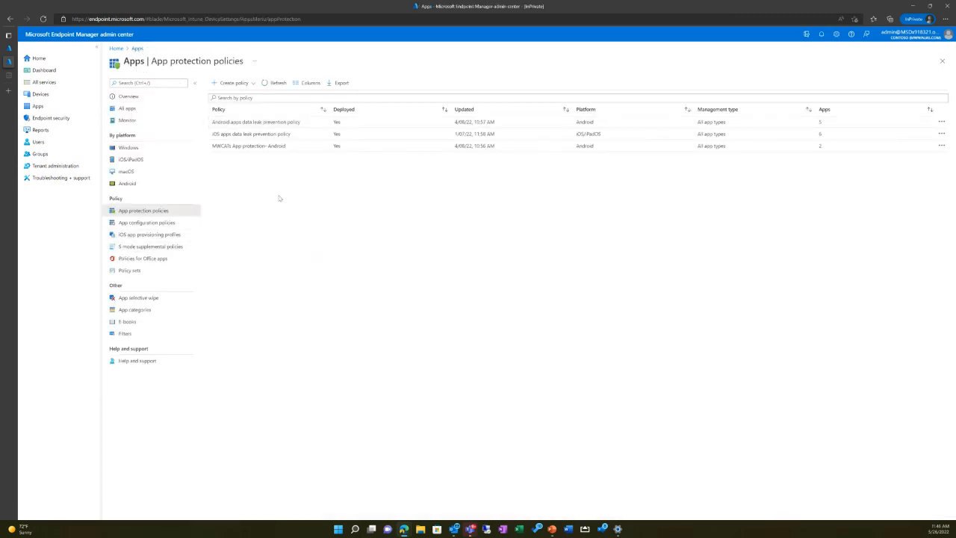
left_click(137, 298)
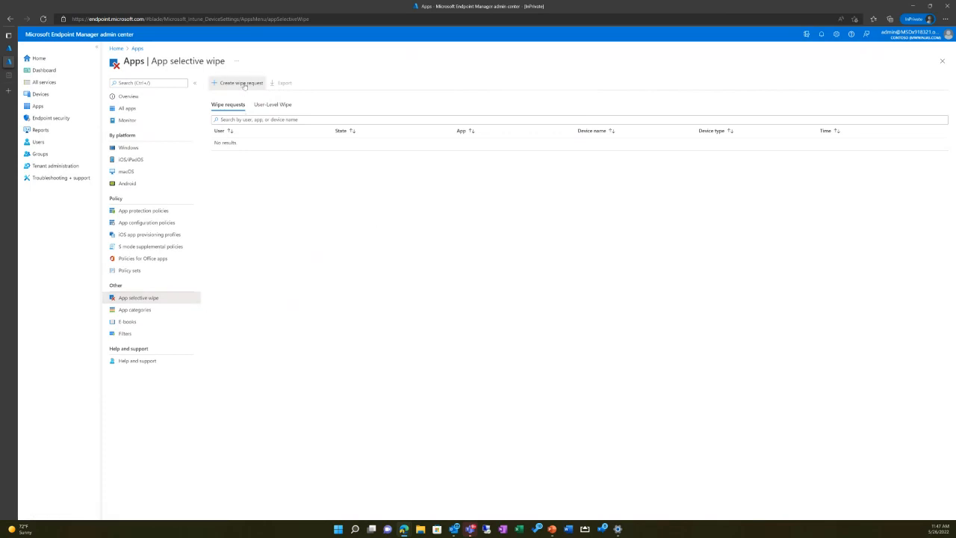
Step: Start a new wipe request and select a user whose company app data it targets
left_click(243, 85)
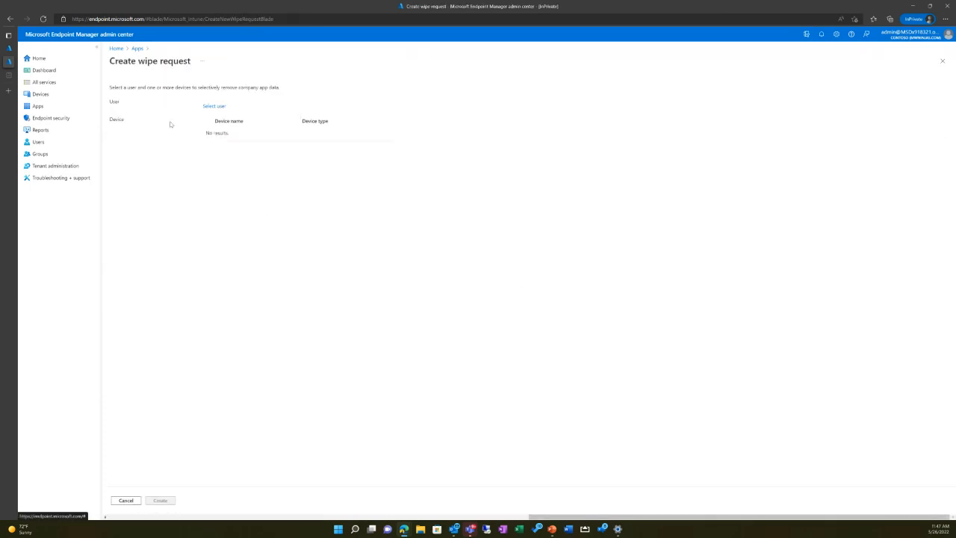
left_click(215, 107)
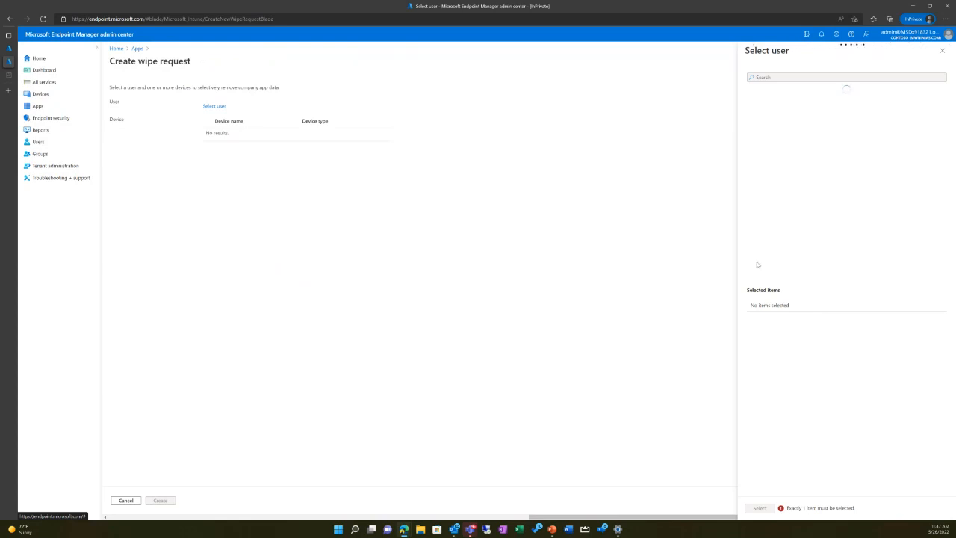
left_click(873, 77)
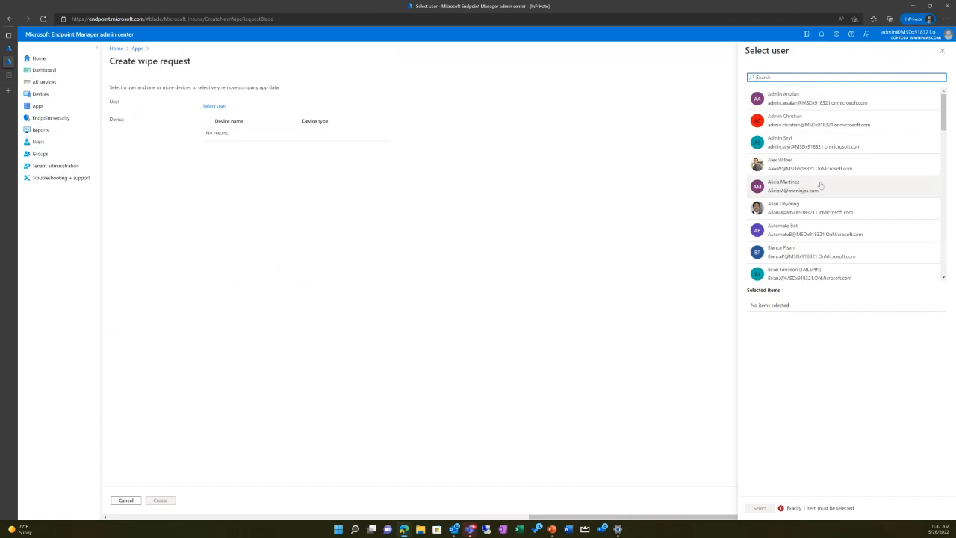
left_click(820, 165)
left_click(774, 510)
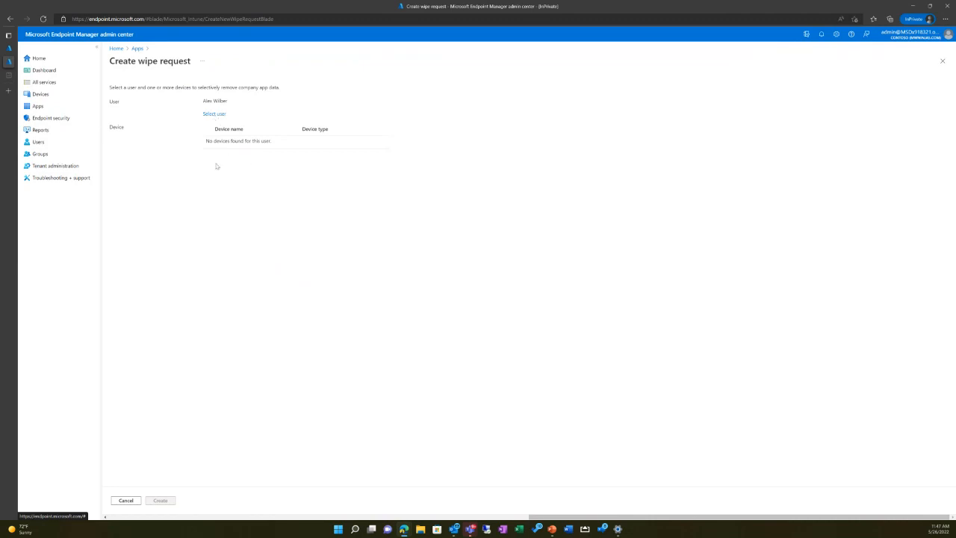
Step: Check the device list for the selected user, and leave the wipe request without creating it
left_click_drag(205, 151, 350, 184)
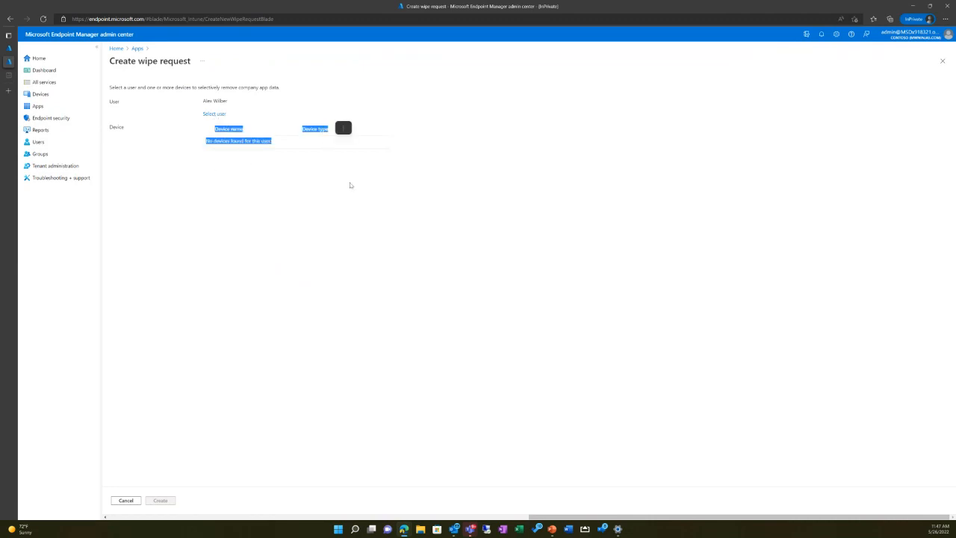
left_click(240, 206)
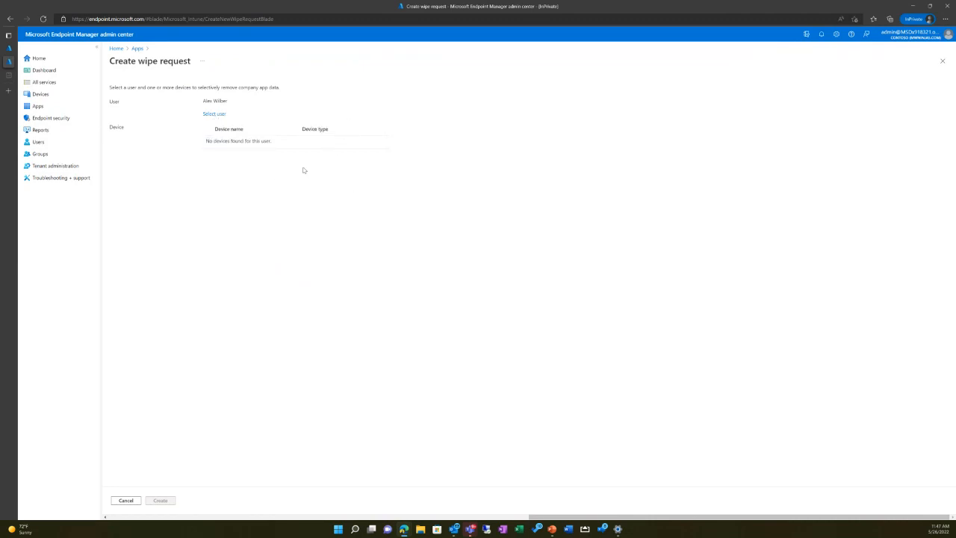
left_click_drag(205, 145, 336, 138)
left_click(208, 144)
left_click_drag(207, 143, 292, 147)
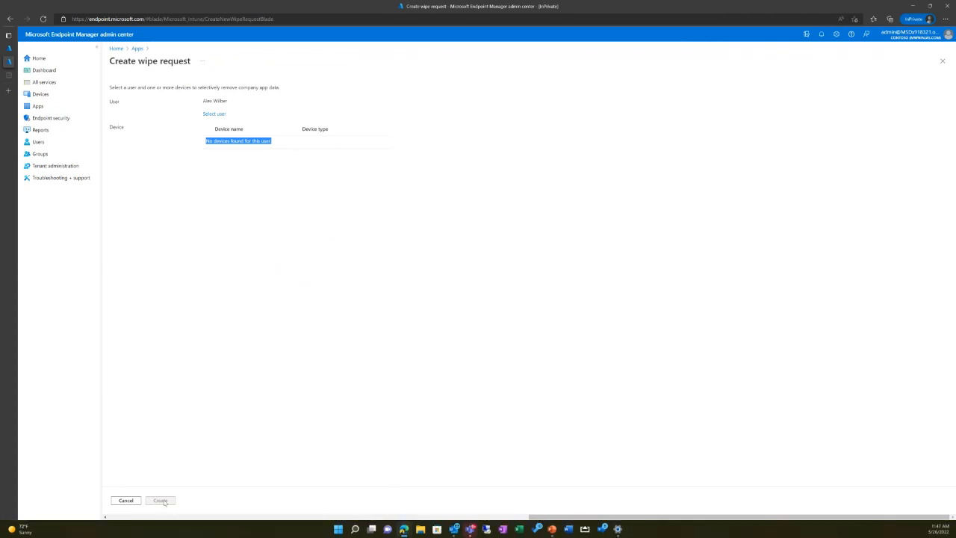
left_click(313, 207)
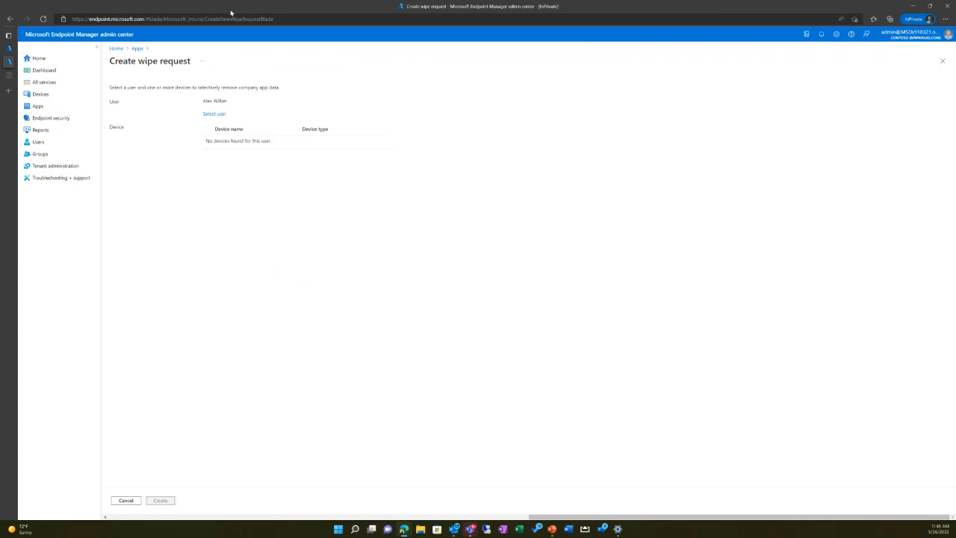
left_click(137, 48)
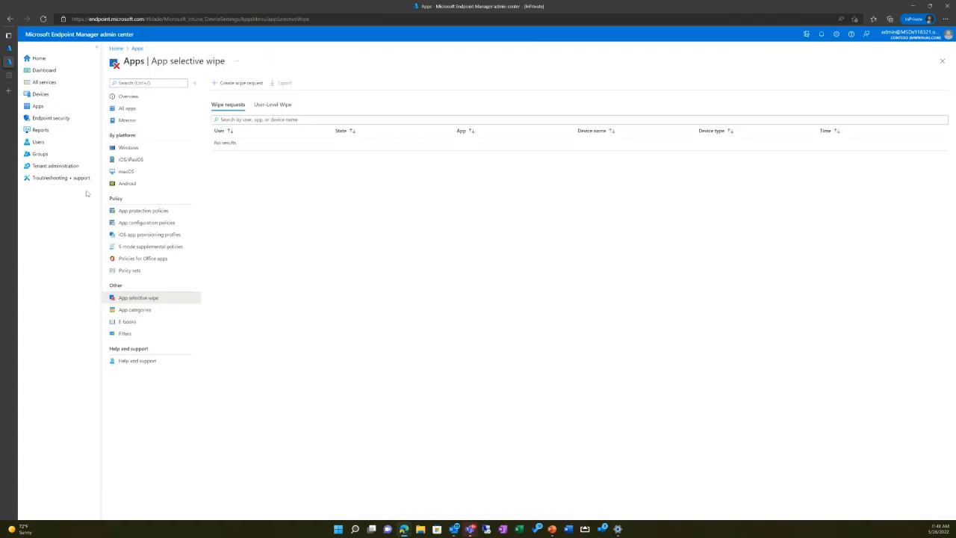
Step: Go to Conditional Access under Endpoint security and start a new blank policy
left_click(51, 118)
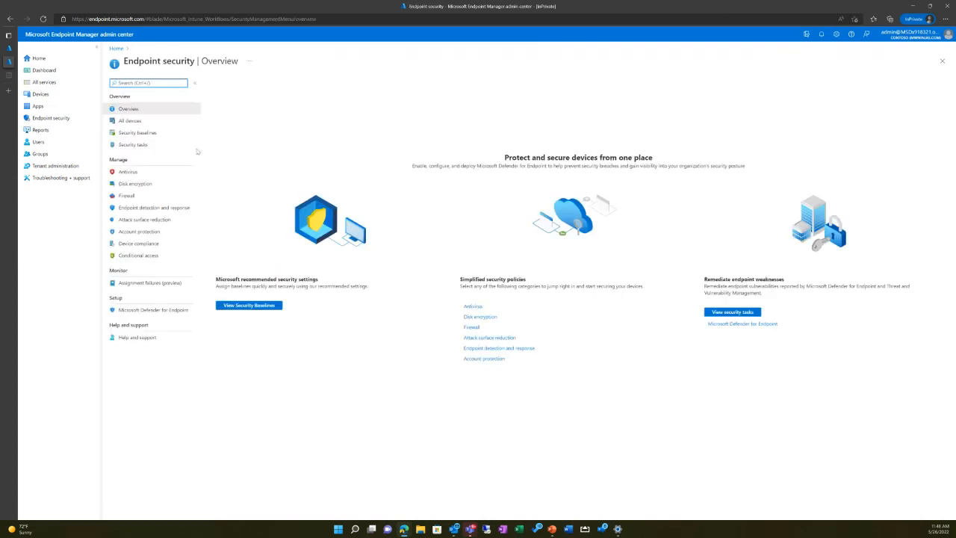
left_click(144, 256)
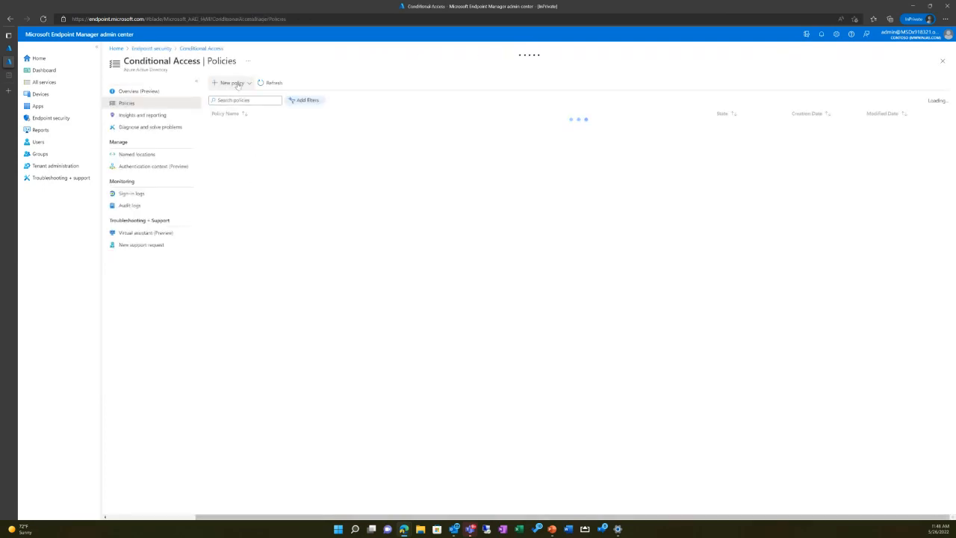
left_click(239, 84)
left_click(237, 84)
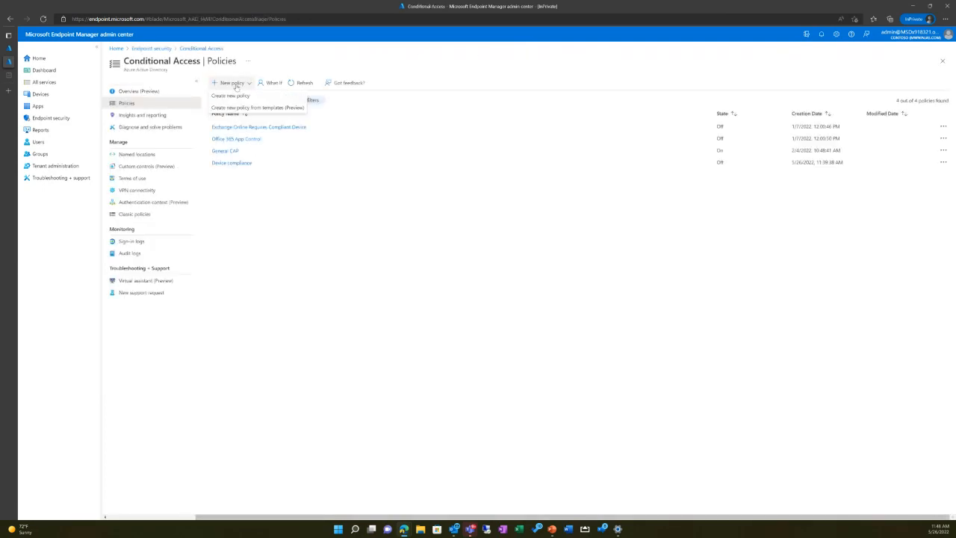
left_click(231, 96)
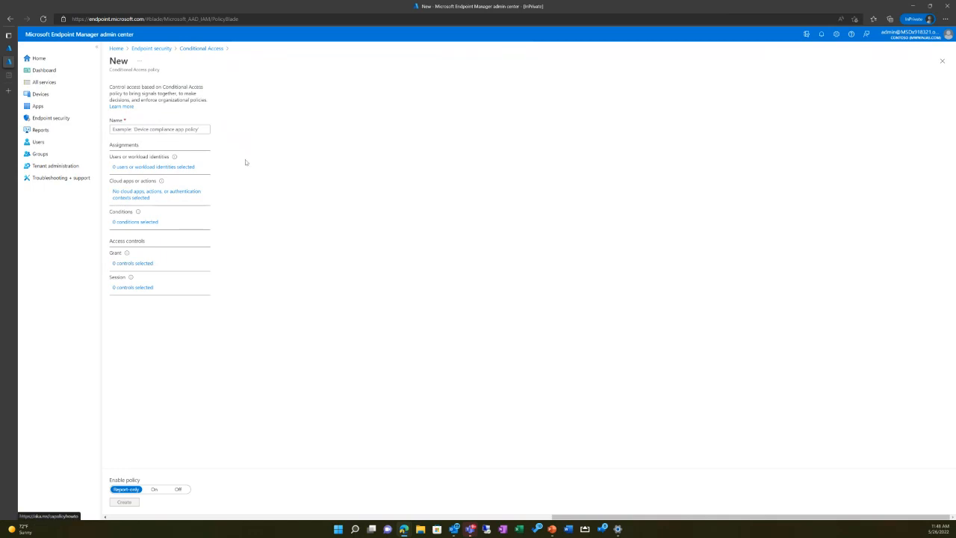
Step: Name the new Conditional Access policy MAM-WE and assign it to all users
left_click(180, 130)
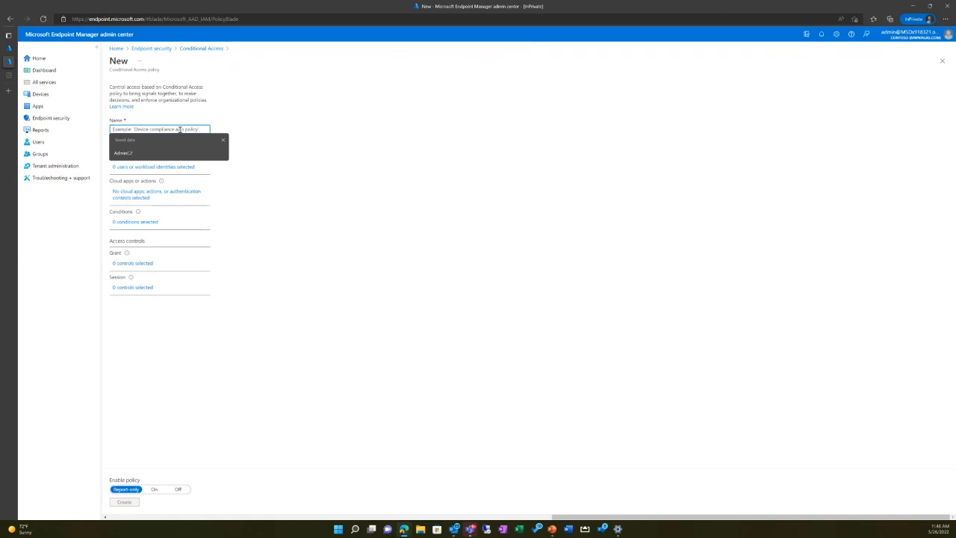
type("Me")
type("MAM")
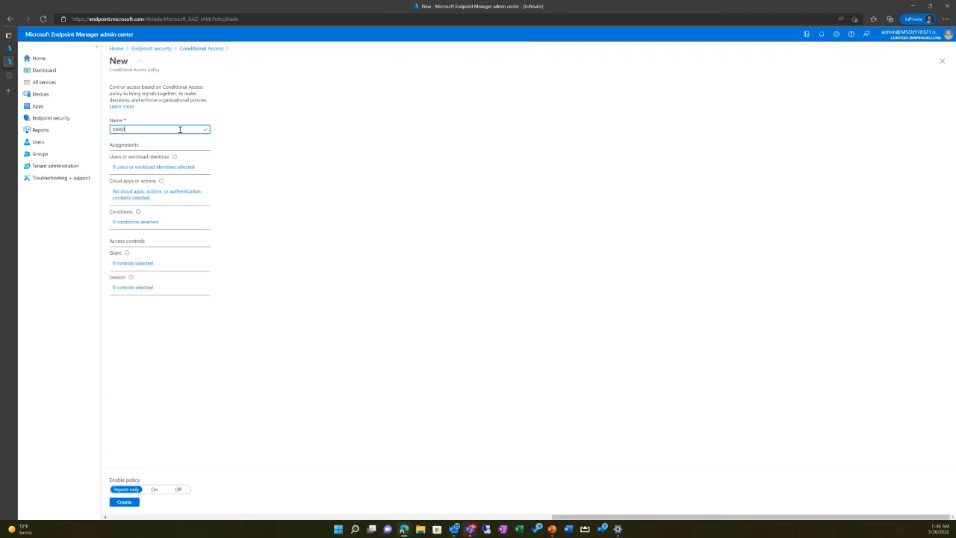
type("-Wi")
left_click(164, 167)
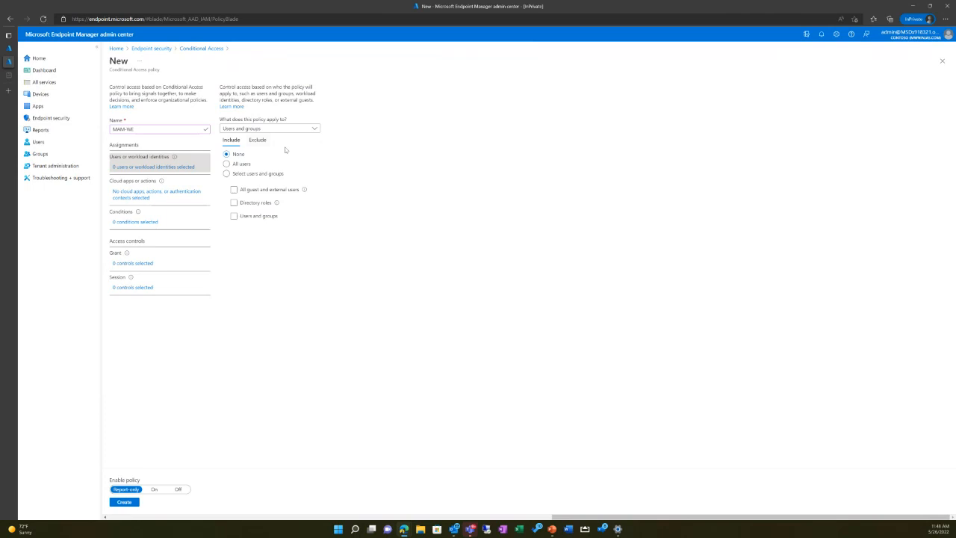
left_click(236, 166)
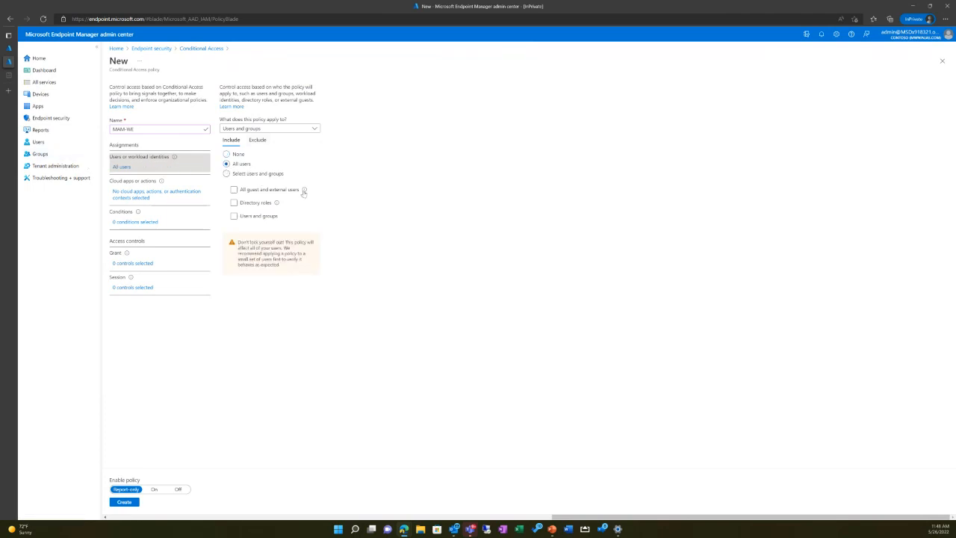
Step: Limit the policy's cloud apps to selected apps and include Office 365
left_click(125, 197)
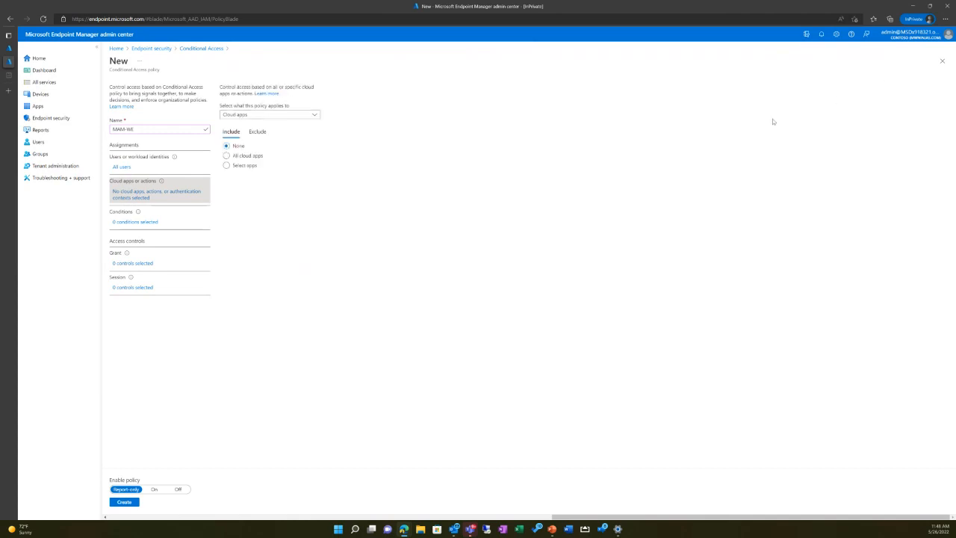
left_click(227, 166)
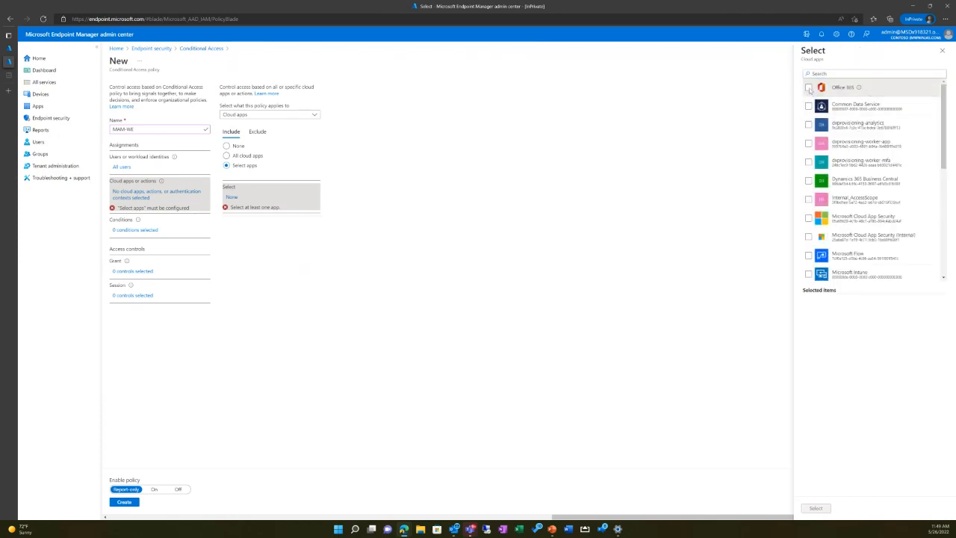
left_click(808, 89)
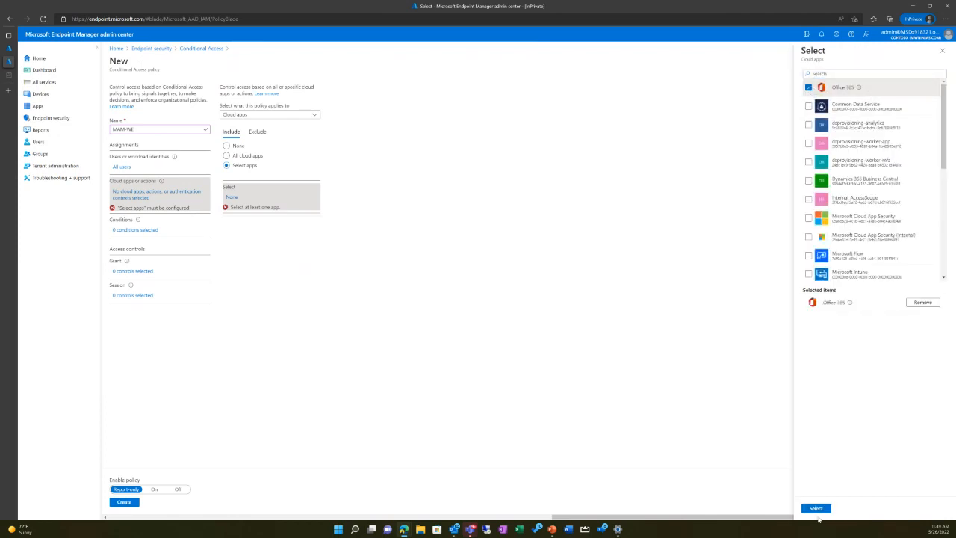
left_click(816, 508)
Step: Configure the policy's device platforms condition to include only Android and iOS
left_click(127, 216)
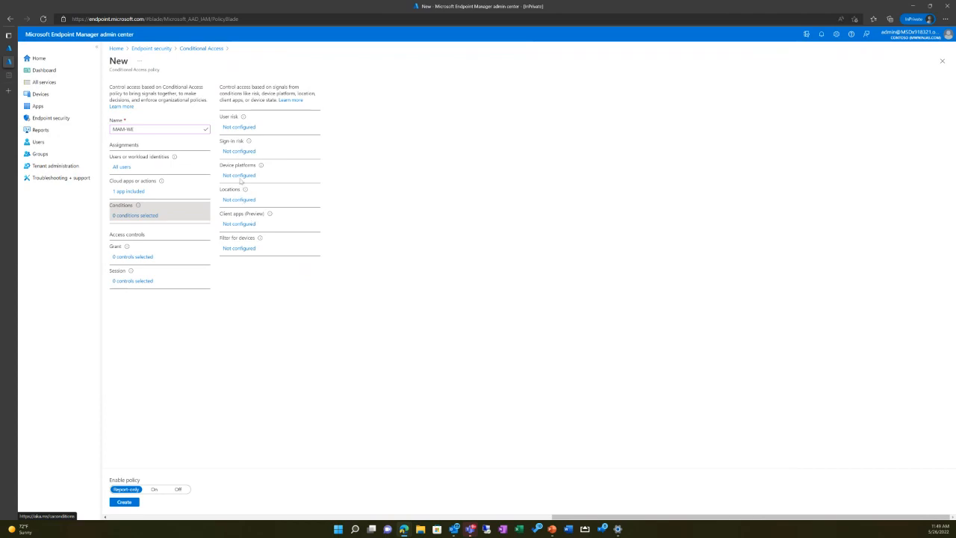
left_click(240, 177)
left_click(864, 104)
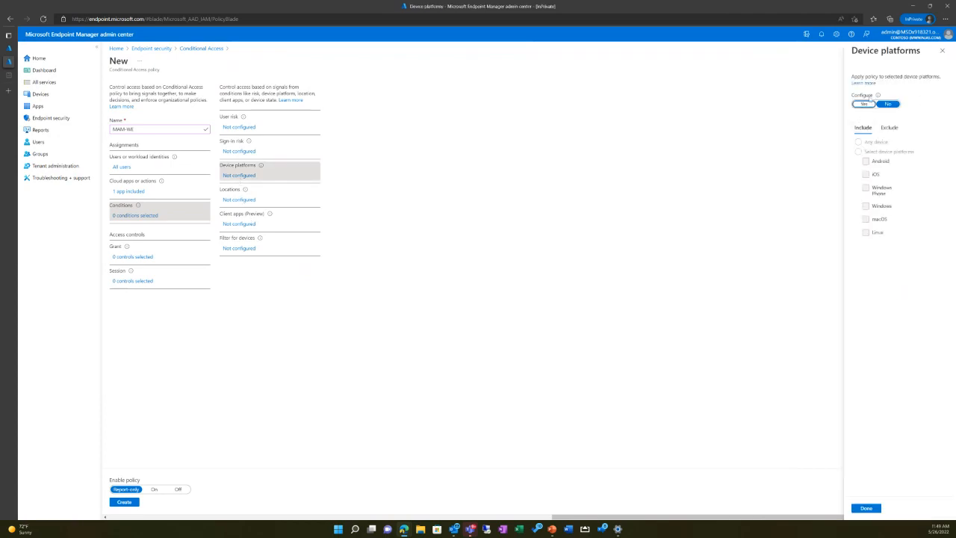
left_click(864, 104)
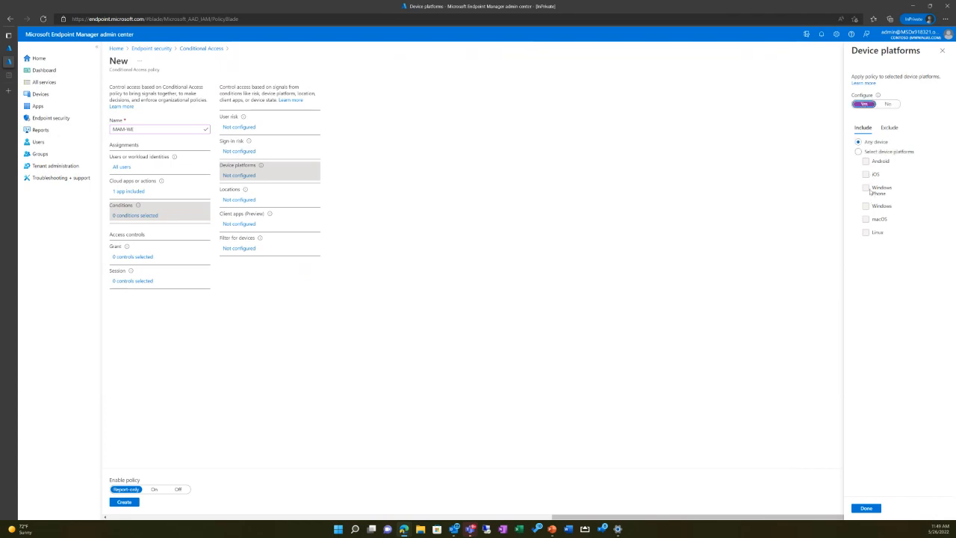
left_click(868, 153)
left_click(865, 175)
left_click(866, 161)
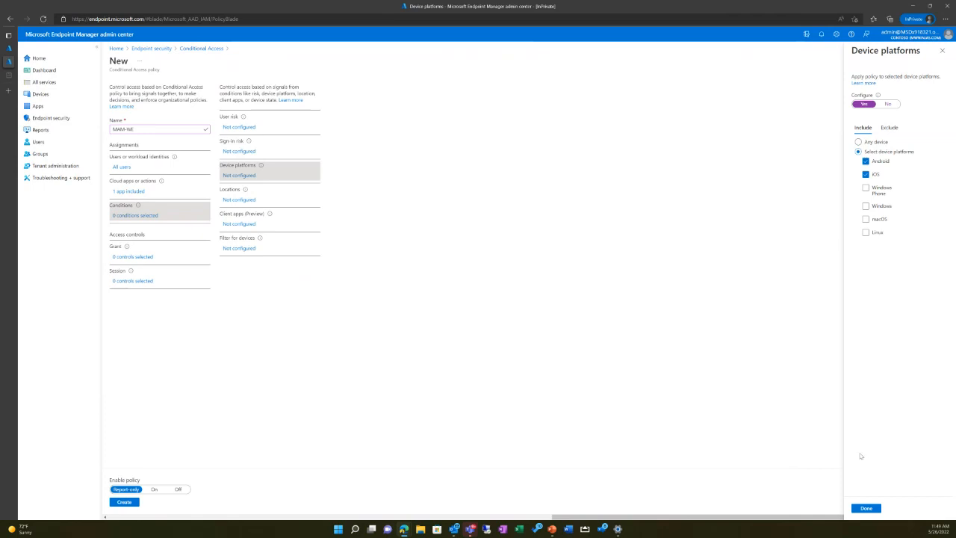
left_click(866, 508)
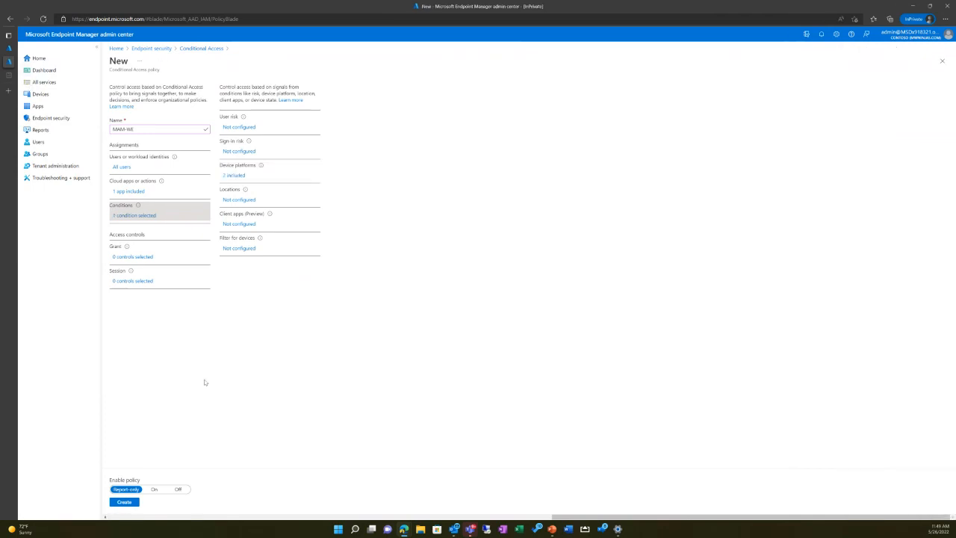
Step: Configure the grant controls to require an approved client app and an app protection policy
left_click(131, 256)
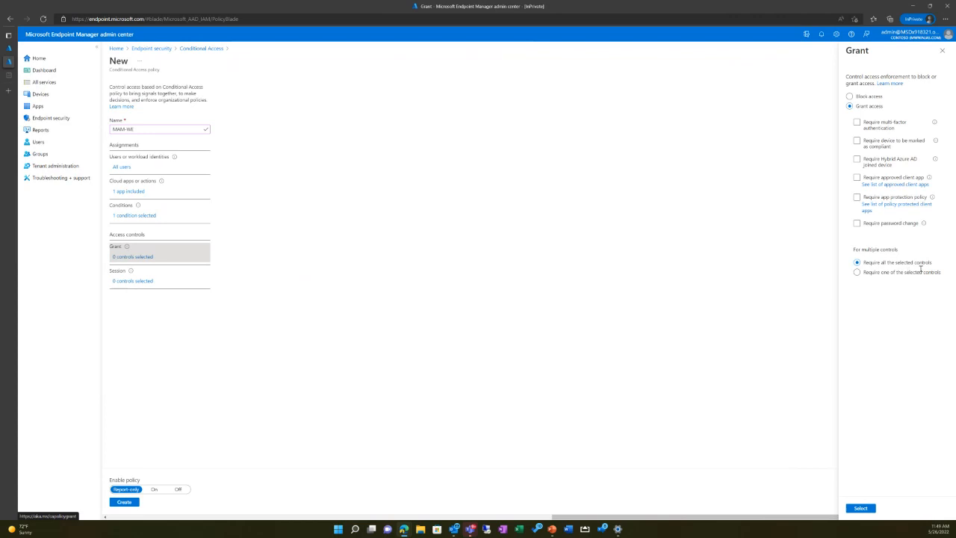
left_click(857, 178)
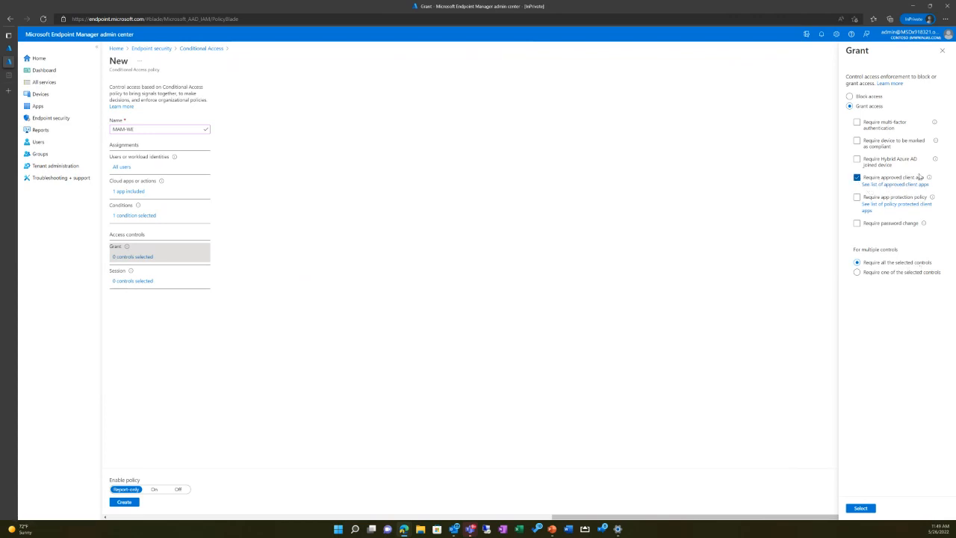
left_click(892, 197)
left_click(857, 177)
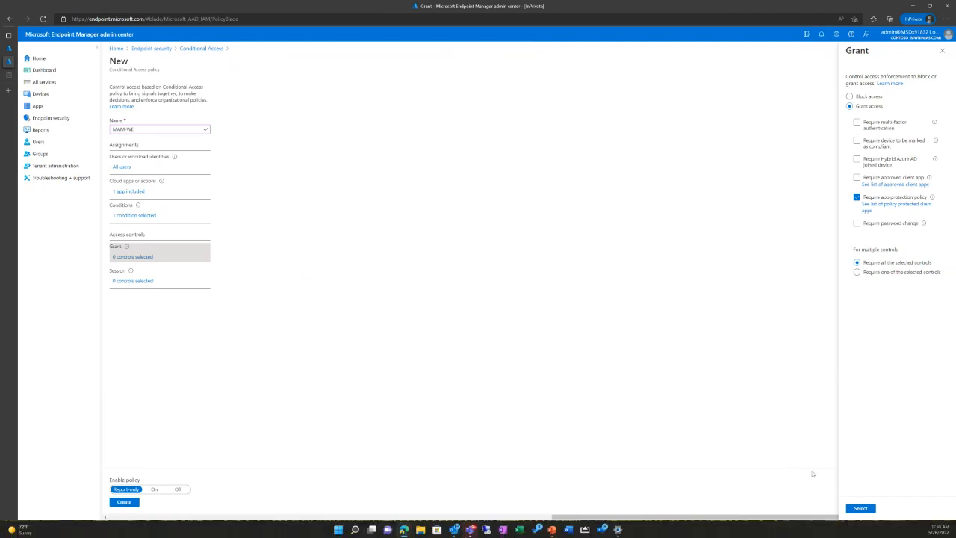
left_click(857, 177)
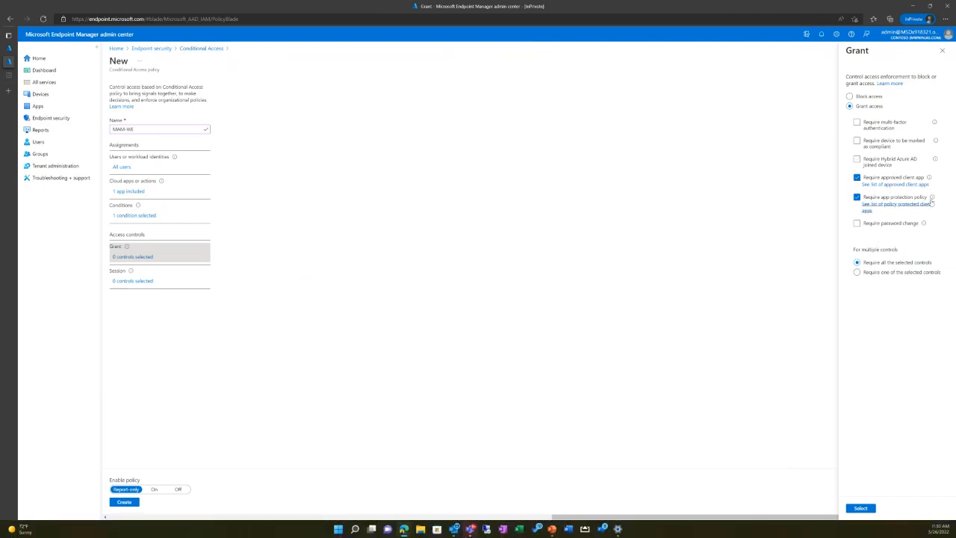
mouse_move(930, 196)
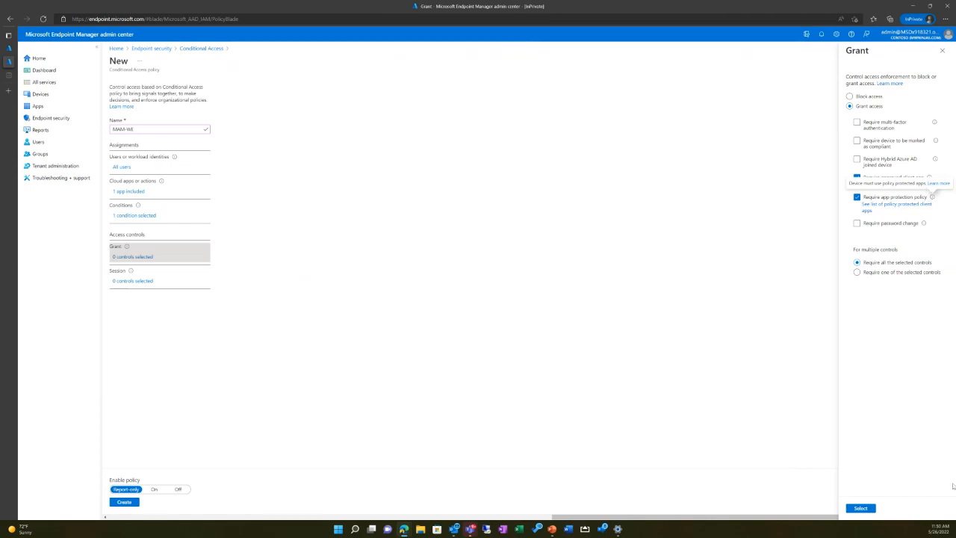
left_click(860, 511)
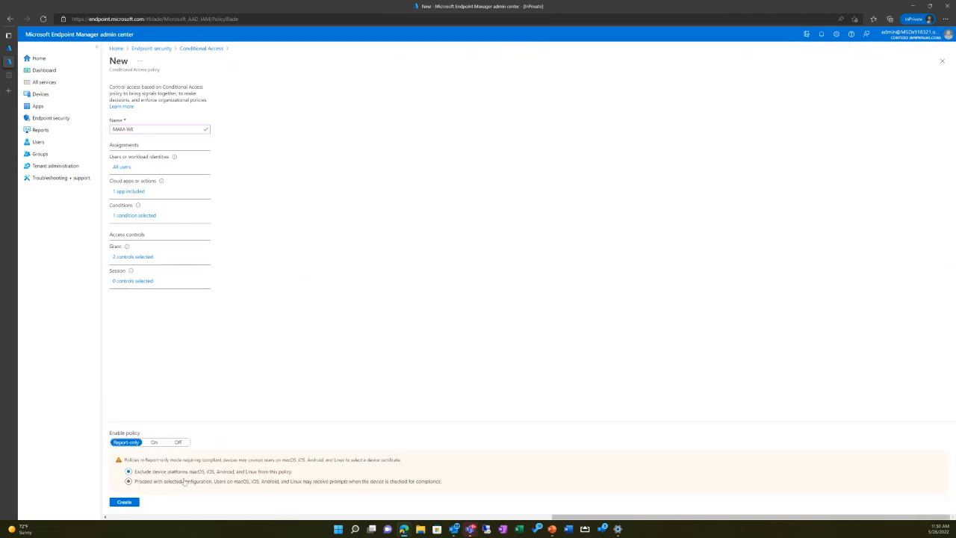
Step: Set the policy's enable state to Off and create the policy
left_click(177, 442)
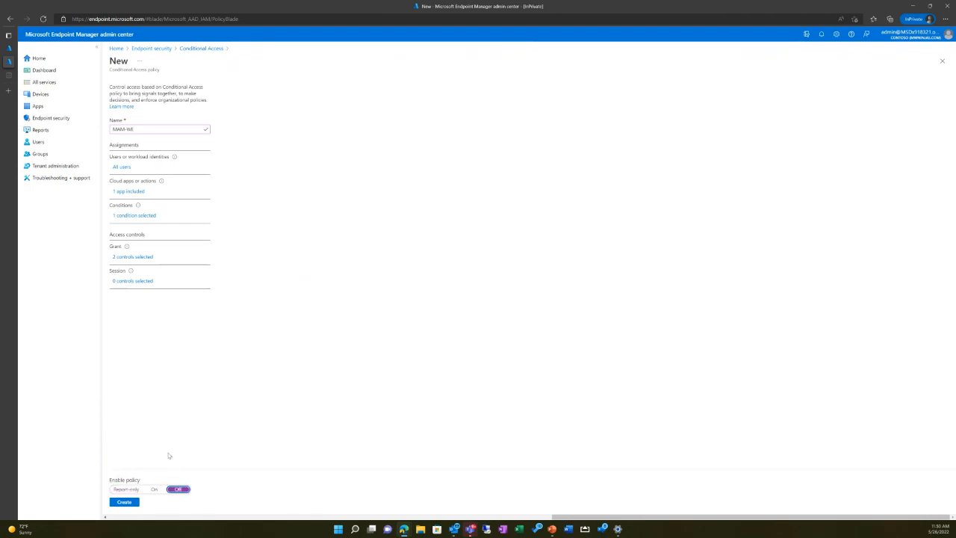
left_click(124, 502)
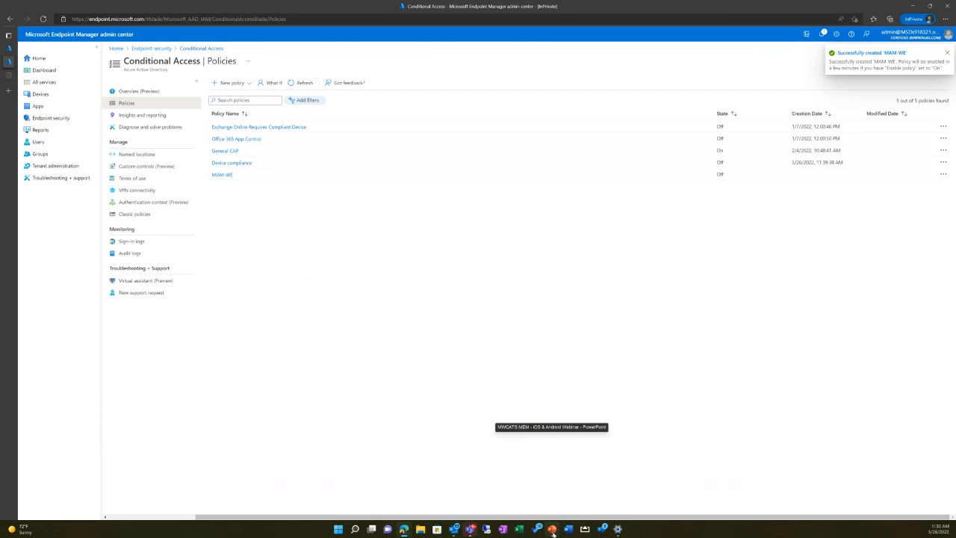
Step: Switch to the PowerPoint slide show and advance from the iOS & Android Demo slide to the End of presentation slide
left_click(553, 533)
left_click(793, 319)
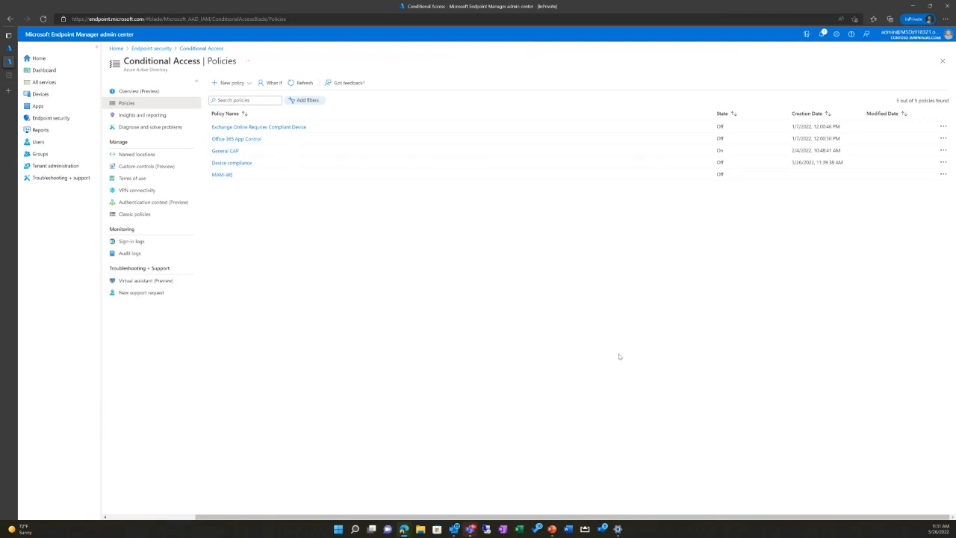
left_click(550, 529)
left_click(702, 478)
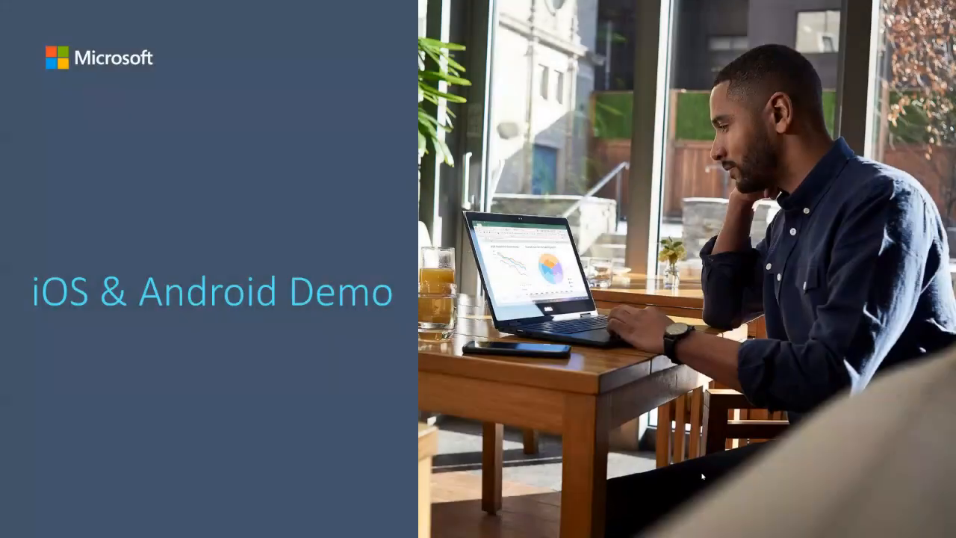
left_click(702, 476)
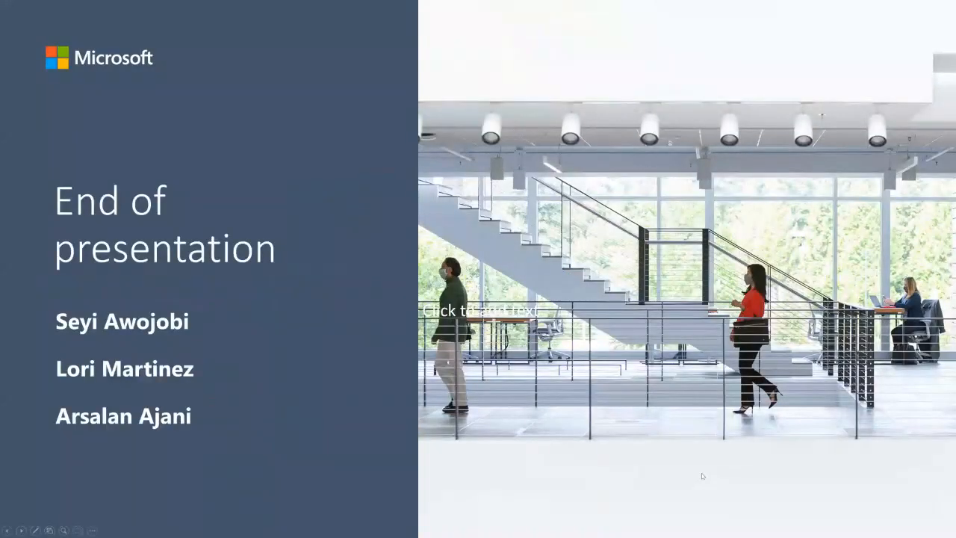